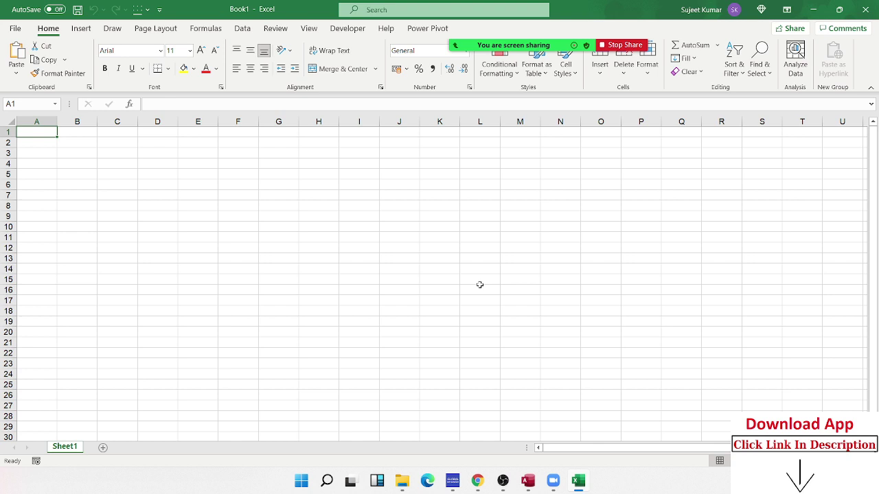
Open Zoom's Annotate toolbar over the empty Book1 sheet
{"action": "mouse_move", "coordinate": [506, 53]}
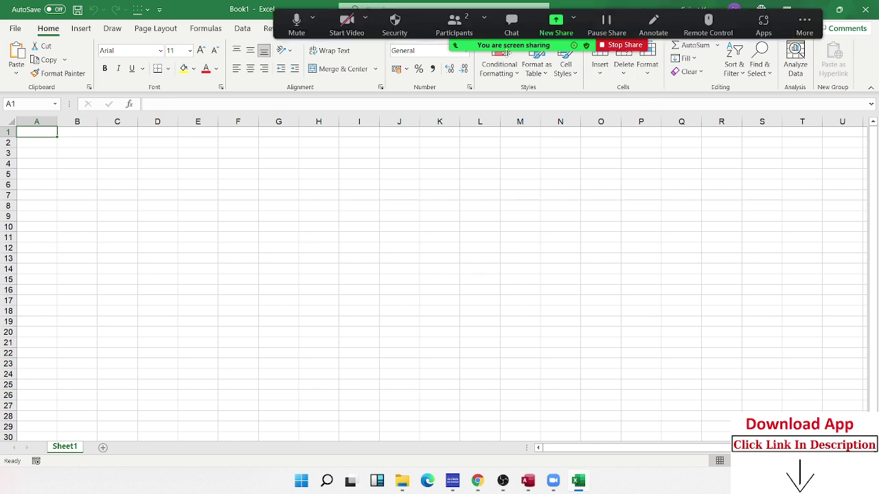
{"action": "left_click", "coordinate": [653, 24]}
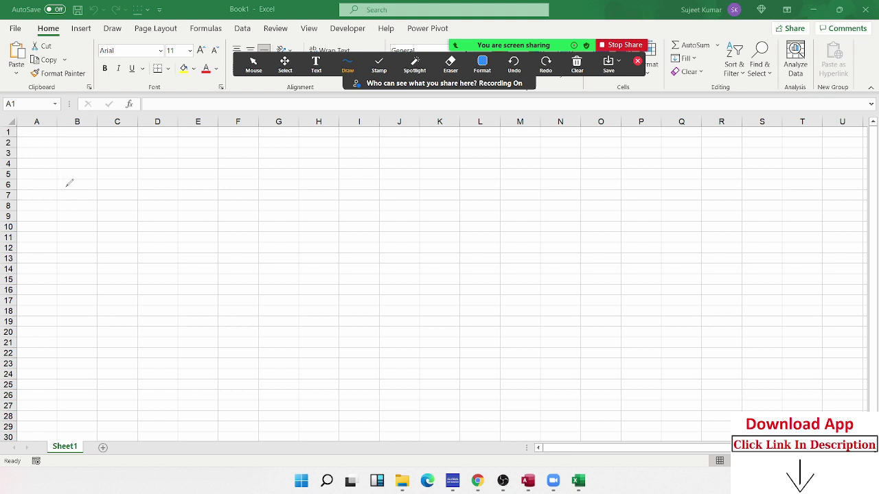
{"action": "mouse_move", "coordinate": [66, 184]}
{"action": "left_mouse_down"}
{"action": "mouse_move", "coordinate": [118, 221]}
{"action": "mouse_move", "coordinate": [75, 219]}
{"action": "mouse_move", "coordinate": [79, 177]}
{"action": "mouse_move", "coordinate": [121, 201]}
{"action": "mouse_move", "coordinate": [151, 199]}
{"action": "left_mouse_up"}
{"action": "mouse_move", "coordinate": [158, 145]}
{"action": "left_mouse_down"}
{"action": "mouse_move", "coordinate": [149, 410]}
{"action": "mouse_move", "coordinate": [235, 433]}
{"action": "left_mouse_up"}
{"action": "left_click_drag", "start_coordinate": [157, 374], "coordinate": [223, 374]}
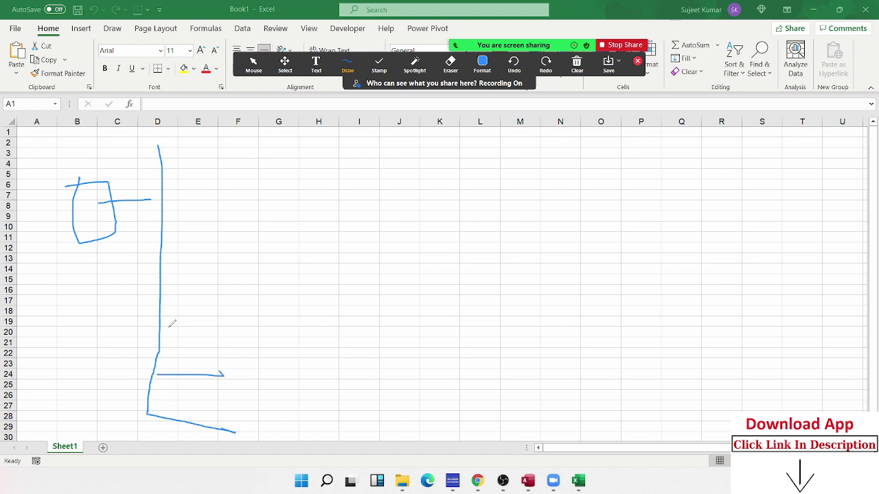
{"action": "left_click_drag", "start_coordinate": [164, 326], "coordinate": [229, 326]}
{"action": "left_click_drag", "start_coordinate": [152, 287], "coordinate": [248, 287]}
{"action": "left_click_drag", "start_coordinate": [164, 257], "coordinate": [290, 257]}
{"action": "left_click_drag", "start_coordinate": [162, 217], "coordinate": [231, 216]}
{"action": "left_click_drag", "start_coordinate": [160, 186], "coordinate": [217, 186]}
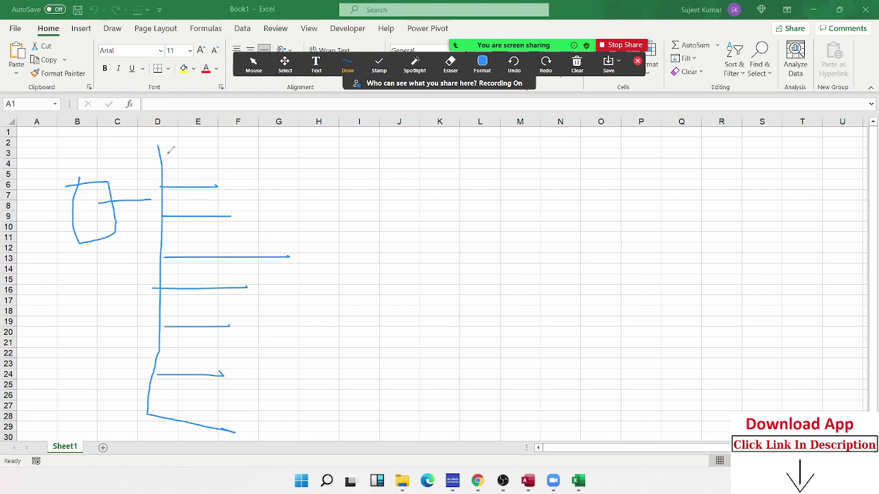
{"action": "mouse_move", "coordinate": [159, 145]}
{"action": "left_mouse_down"}
{"action": "mouse_move", "coordinate": [276, 153]}
{"action": "mouse_move", "coordinate": [289, 195]}
{"action": "mouse_move", "coordinate": [602, 195]}
{"action": "left_mouse_up"}
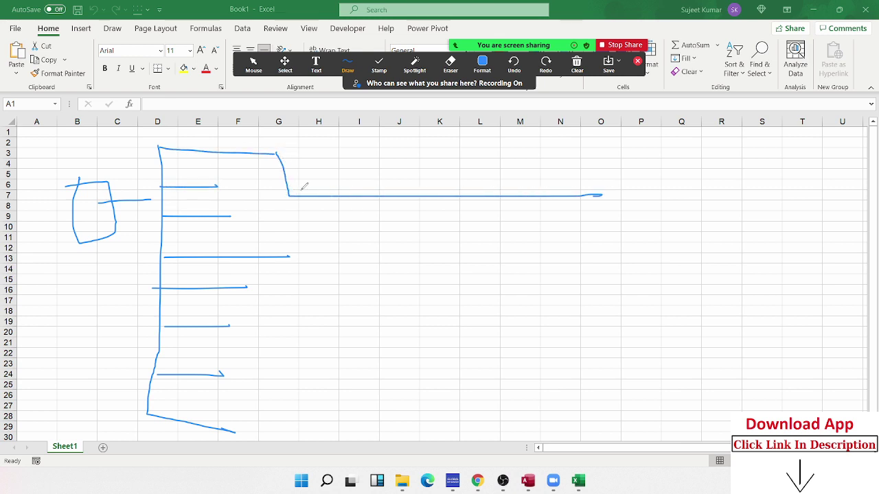
{"action": "mouse_move", "coordinate": [305, 183]}
{"action": "left_mouse_down"}
{"action": "mouse_move", "coordinate": [304, 195]}
{"action": "mouse_move", "coordinate": [420, 177]}
{"action": "left_mouse_up"}
{"action": "mouse_move", "coordinate": [452, 201]}
{"action": "left_mouse_down"}
{"action": "mouse_move", "coordinate": [456, 183]}
{"action": "mouse_move", "coordinate": [500, 177]}
{"action": "mouse_move", "coordinate": [516, 187]}
{"action": "left_mouse_up"}
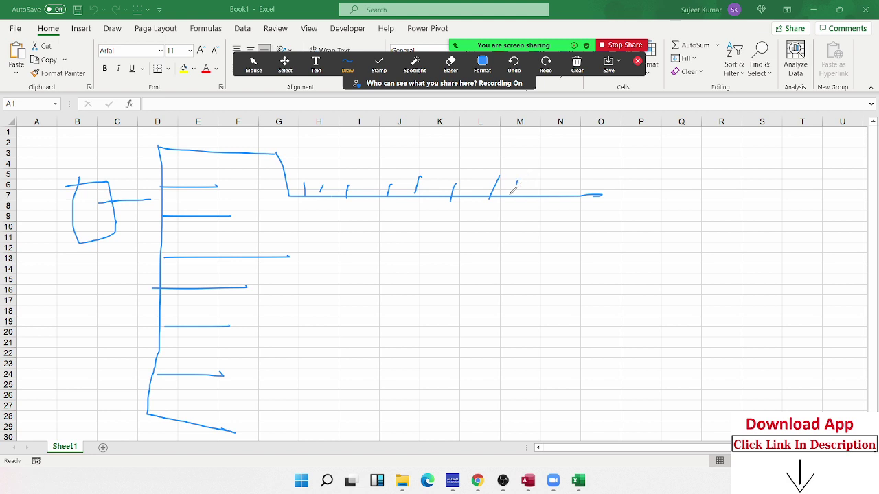
{"action": "left_click", "coordinate": [576, 68]}
Erase all annotation sketches and close the Zoom drawing tools
{"action": "left_click", "coordinate": [585, 102]}
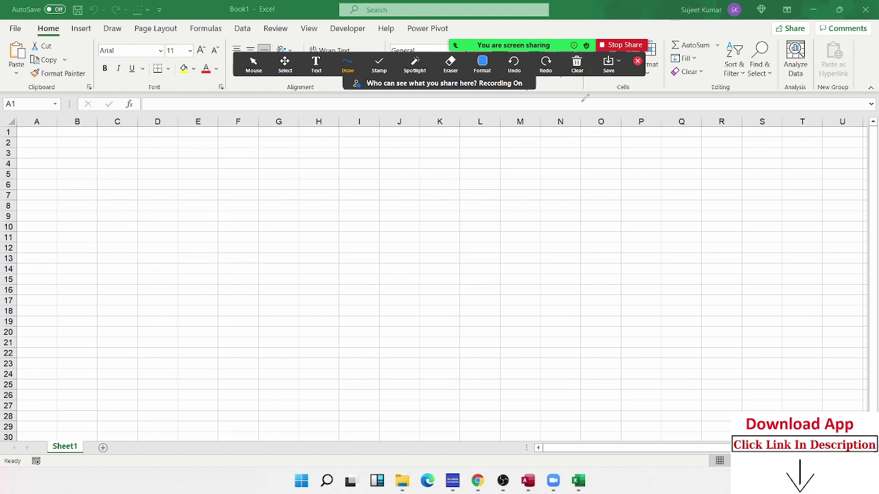
{"action": "left_click", "coordinate": [577, 64]}
{"action": "left_click", "coordinate": [638, 61]}
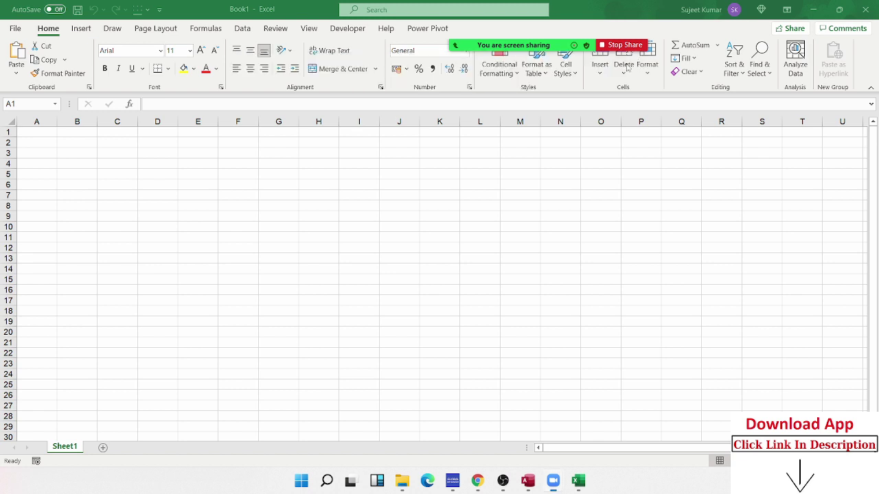
Enter 2021 in B5 and JAN in C2
{"action": "left_click", "coordinate": [73, 173]}
{"action": "type", "text": "20"}
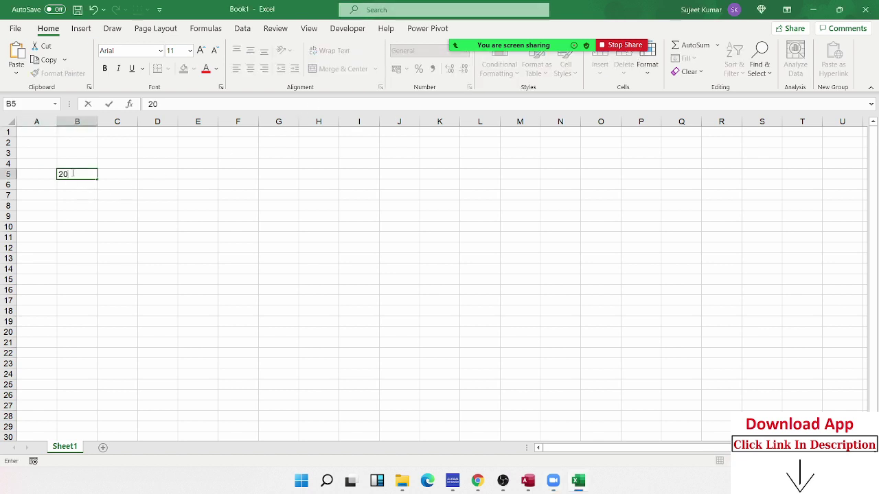
{"action": "type", "text": "21"}
{"action": "key", "text": "Tab"}
{"action": "key", "text": "Up"}
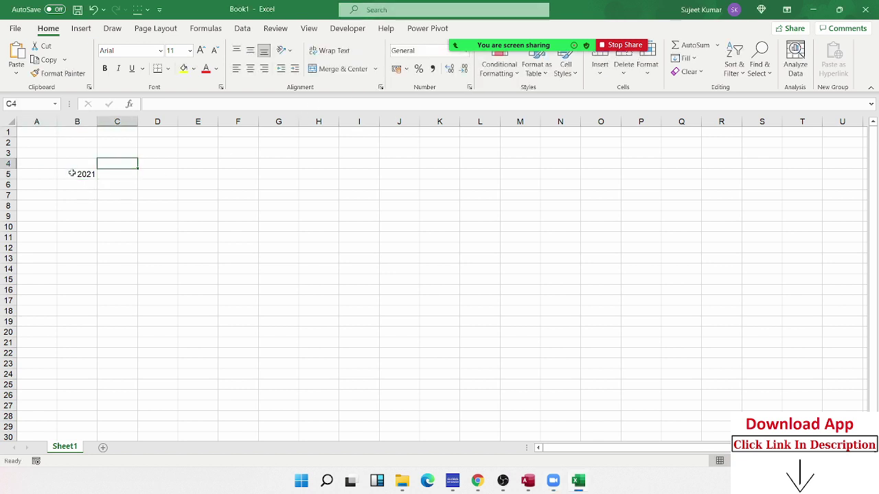
{"action": "key", "text": "Up"}
{"action": "key", "text": "Up"}
{"action": "type", "text": "JAN"}
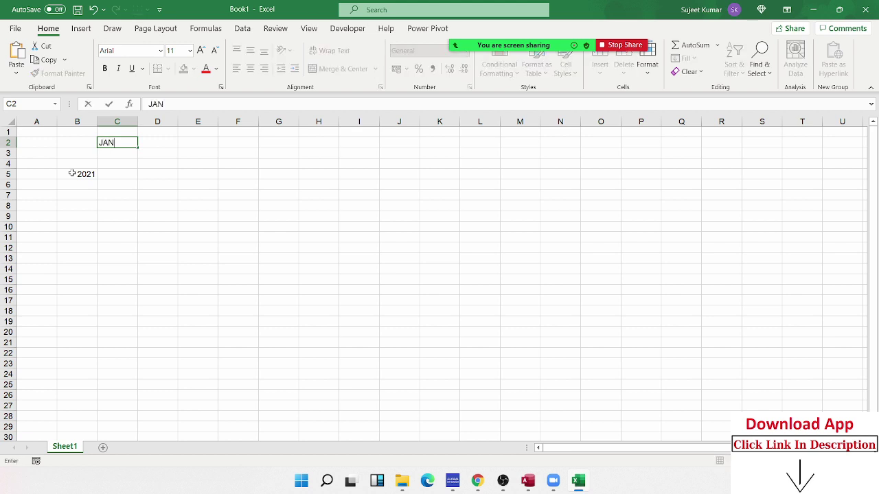
{"action": "key", "text": "Return"}
Fill the months down column C from JAN to DEC, clearing the surplus entries below
{"action": "left_click", "coordinate": [137, 143]}
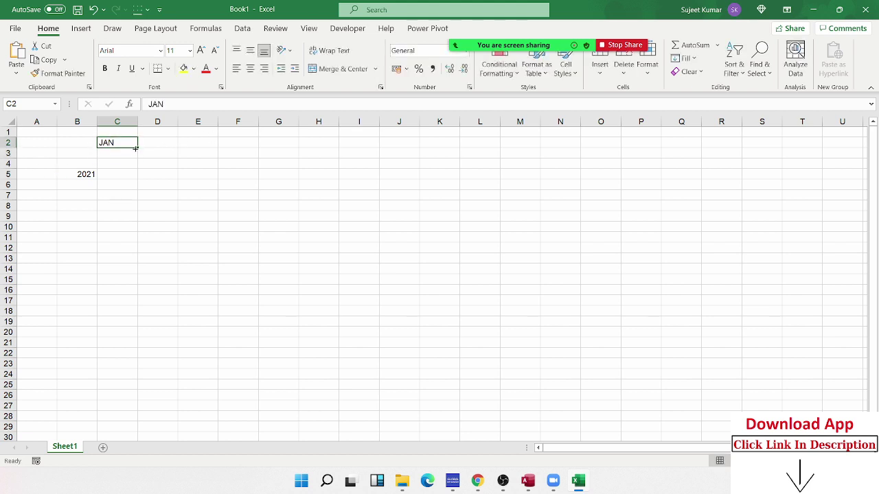
{"action": "left_click_drag", "start_coordinate": [138, 147], "coordinate": [107, 330]}
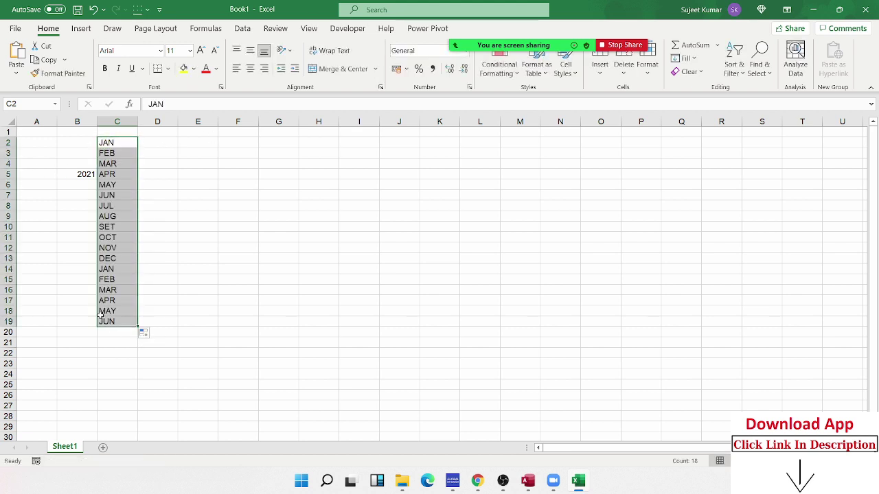
{"action": "left_click_drag", "start_coordinate": [110, 269], "coordinate": [110, 321]}
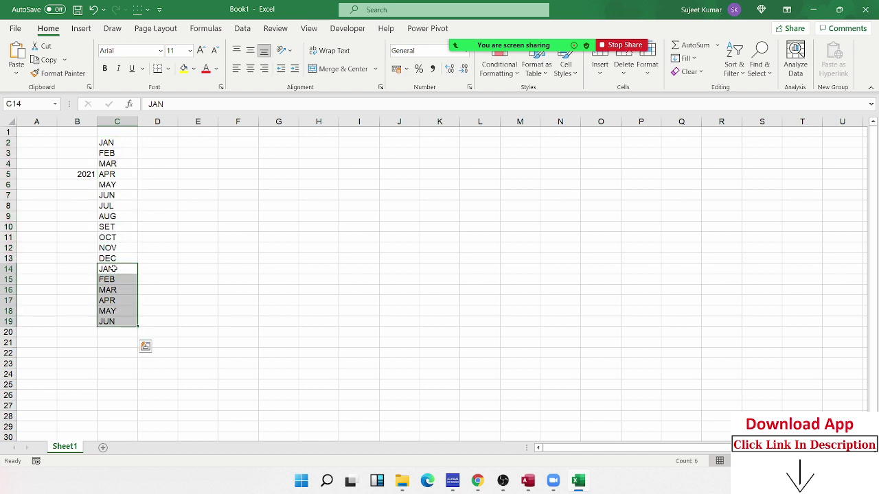
{"action": "key", "text": "Delete"}
{"action": "key", "text": "Up"}
{"action": "key", "text": "ctrl+Up"}
Enter day counts 31, 28, 31, 30 in D2:D5 beside JAN–APR
{"action": "key", "text": "Right"}
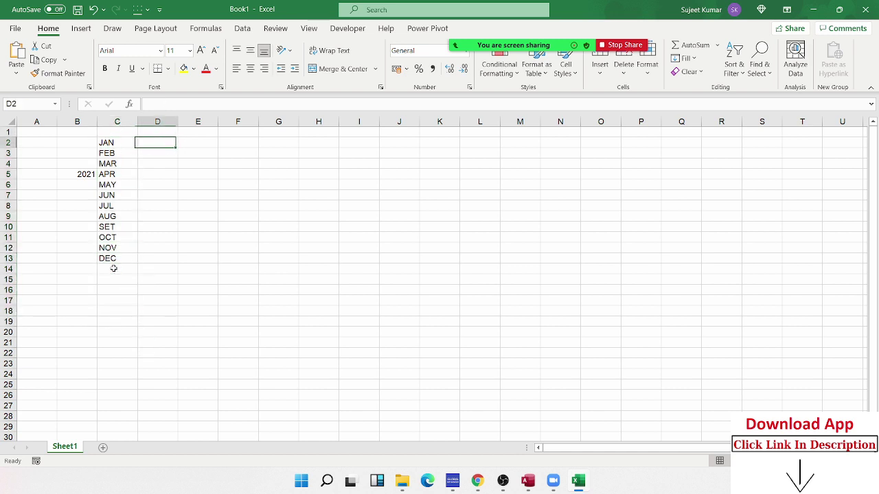
{"action": "type", "text": "31"}
{"action": "key", "text": "Return"}
{"action": "type", "text": "2"}
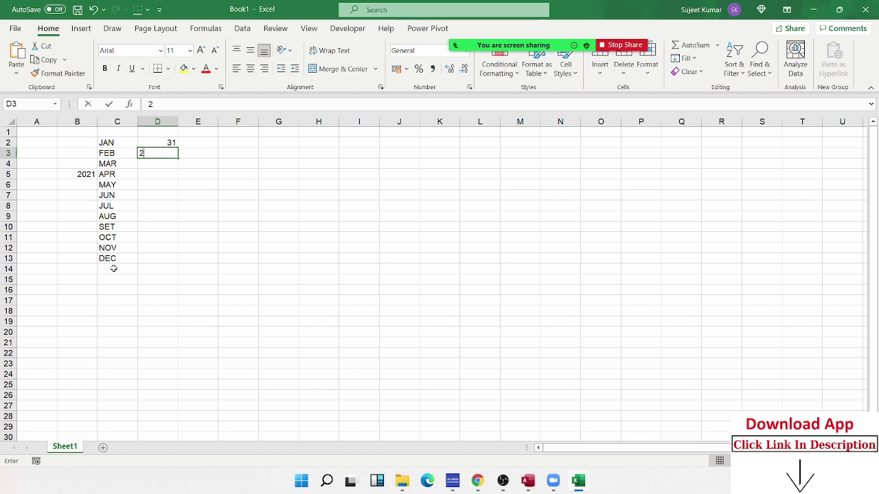
{"action": "type", "text": "5"}
{"action": "key", "text": "BackSpace"}
{"action": "type", "text": "8"}
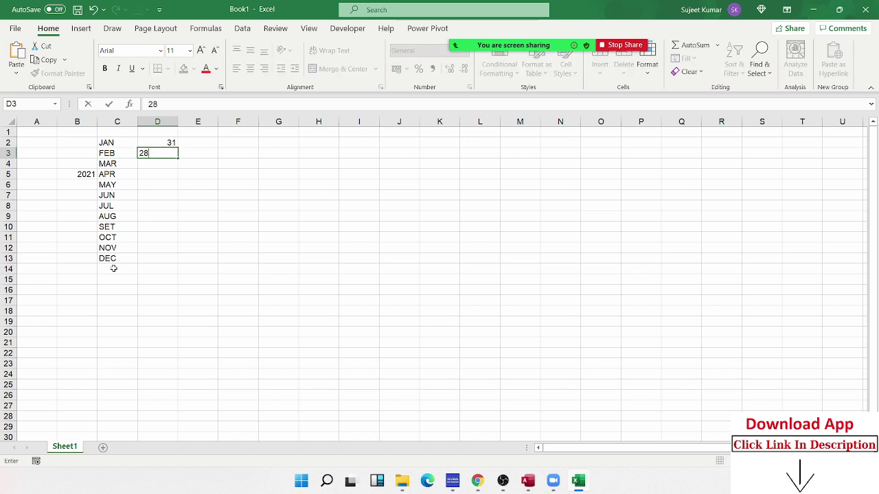
{"action": "key", "text": "Return"}
{"action": "type", "text": "31"}
{"action": "key", "text": "Return"}
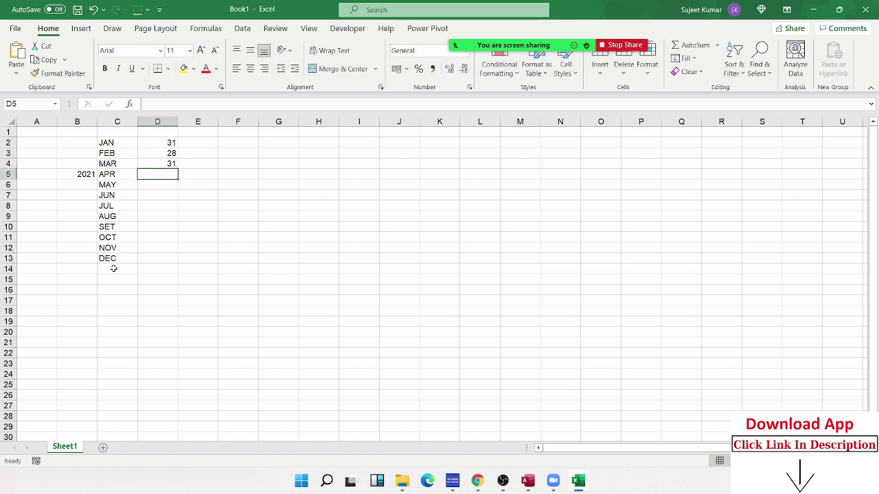
{"action": "type", "text": "30"}
{"action": "key", "text": "Return"}
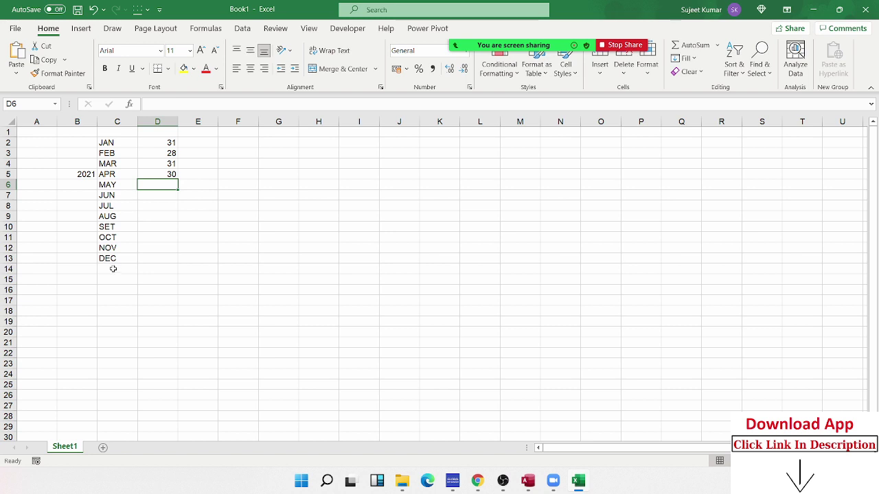
Select the sample table B2:D15 and delete its contents
{"action": "key", "text": "Up"}
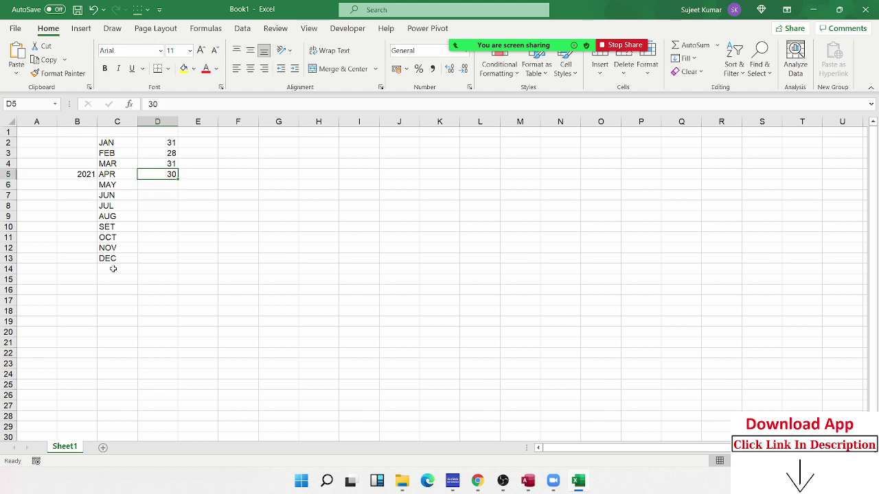
{"action": "key", "text": "Up"}
{"action": "key", "text": "Up"}
{"action": "key", "text": "Left"}
{"action": "key", "text": "Left"}
{"action": "key", "text": "Up"}
{"action": "key", "text": "shift+Right"}
{"action": "key", "text": "shift+Right"}
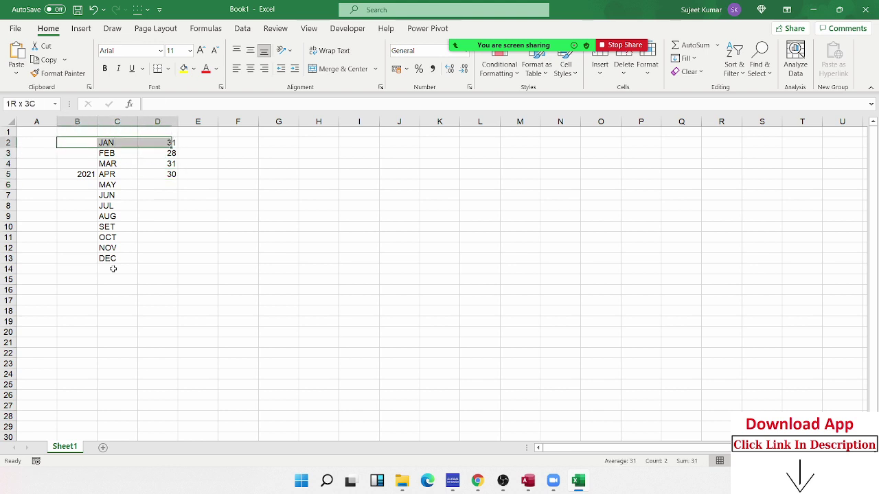
{"action": "key", "text": "shift+Down"}
{"action": "key", "text": "shift+Down"}
{"action": "key", "text": "shift+Down"}
{"action": "key", "text": "shift+Down"}
{"action": "key", "text": "shift+Down"}
{"action": "key", "text": "shift+Down"}
{"action": "key", "text": "shift+Down"}
{"action": "key", "text": "shift+Down"}
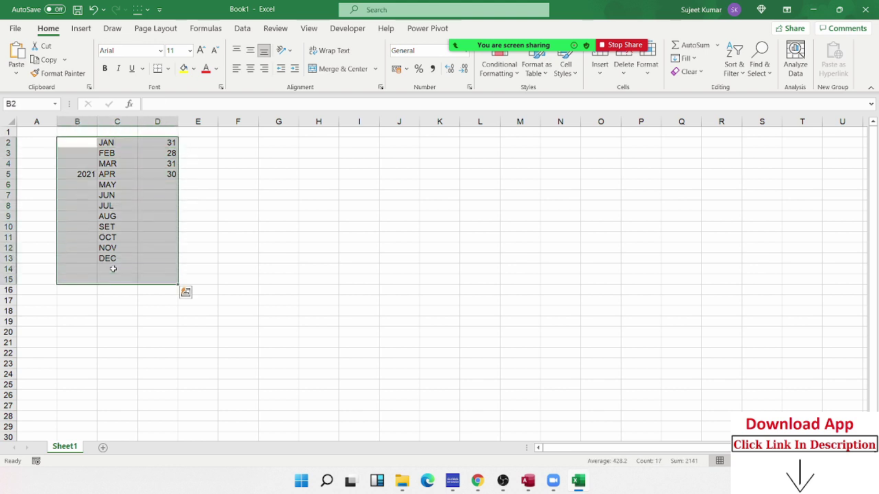
{"action": "key", "text": "Delete"}
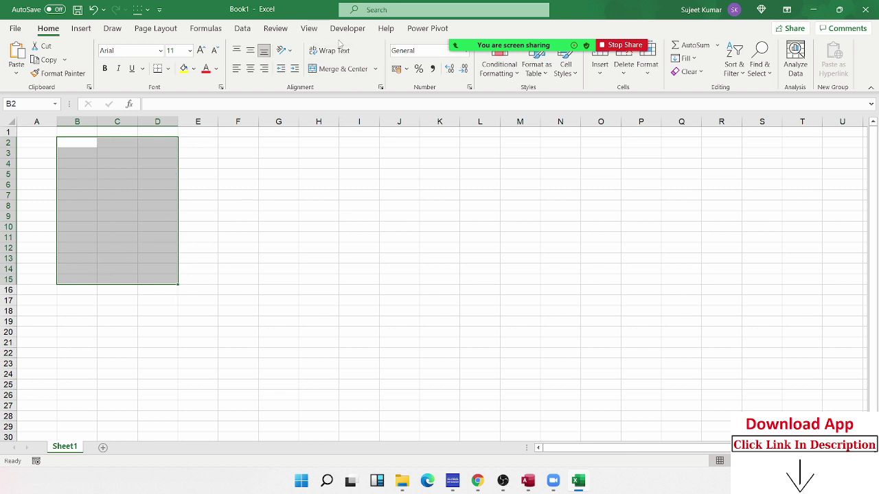
Open the Visual Basic editor from the Developer tab, snapped left with Excel on the right
{"action": "left_click", "coordinate": [347, 29]}
{"action": "left_click", "coordinate": [20, 77]}
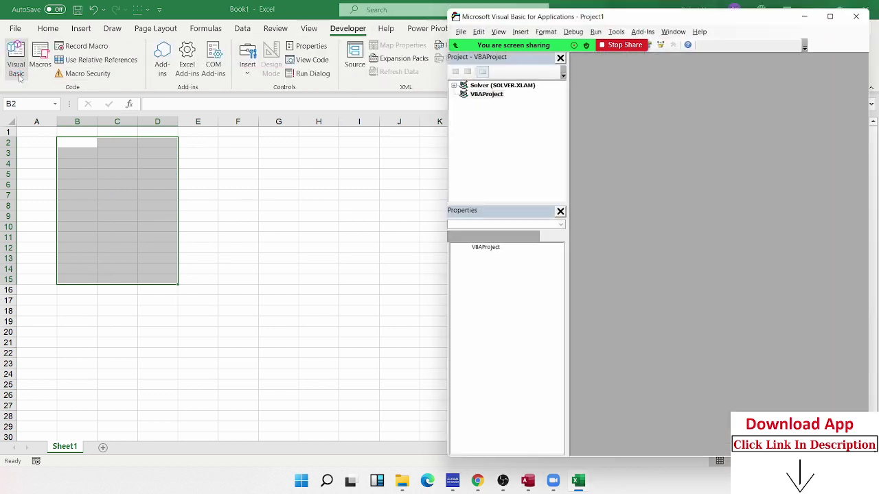
{"action": "left_click", "coordinate": [838, 10]}
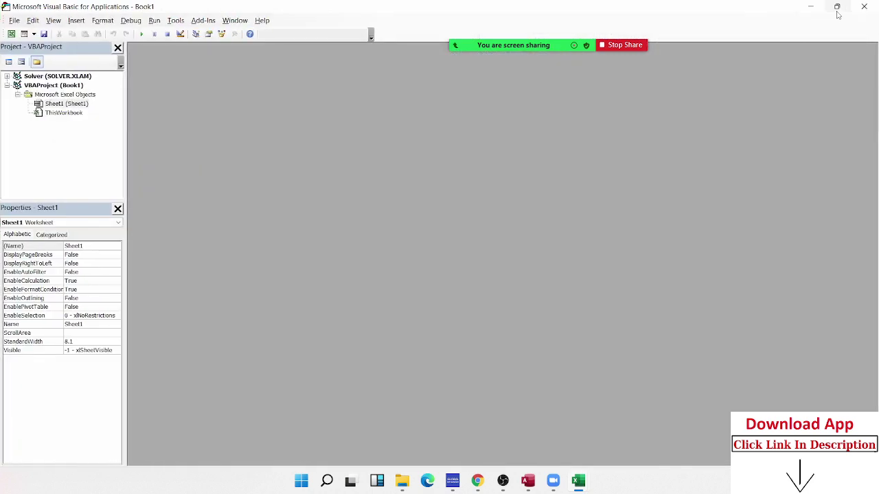
{"action": "mouse_move", "coordinate": [838, 9]}
{"action": "left_click", "coordinate": [771, 35]}
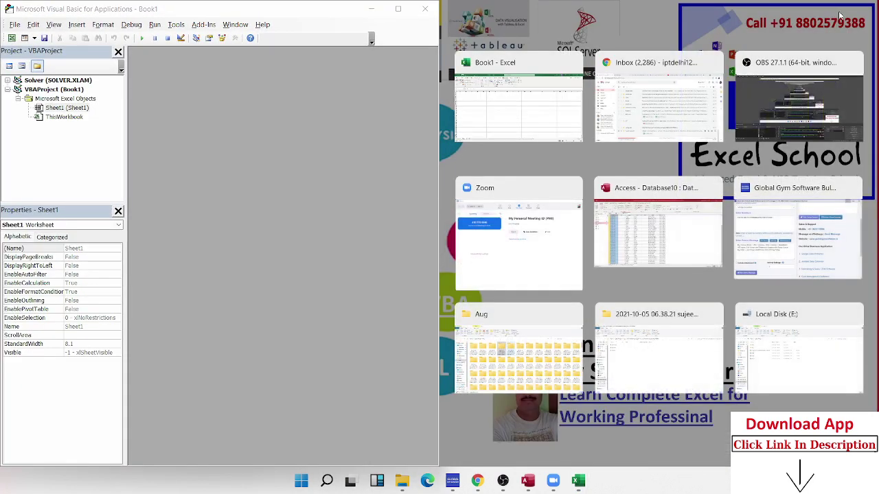
{"action": "left_click", "coordinate": [514, 141]}
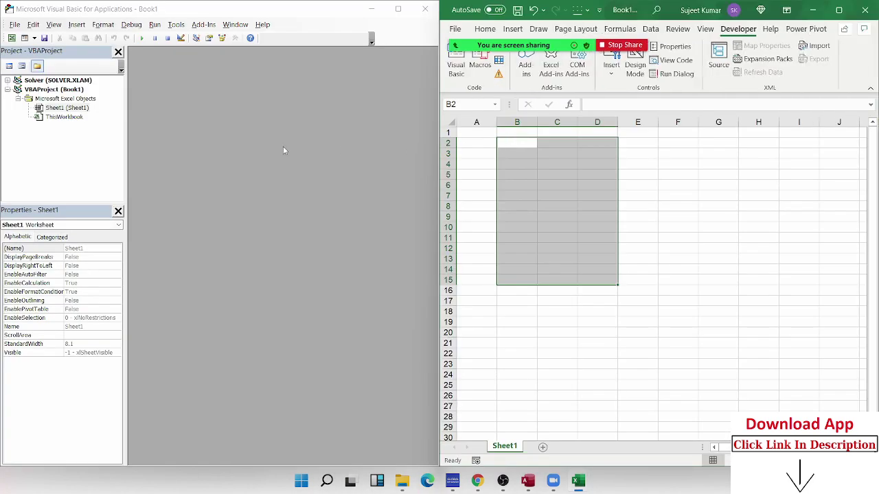
Insert a new Module1 and widen the editor pane
{"action": "left_click", "coordinate": [85, 27]}
{"action": "left_click", "coordinate": [89, 62]}
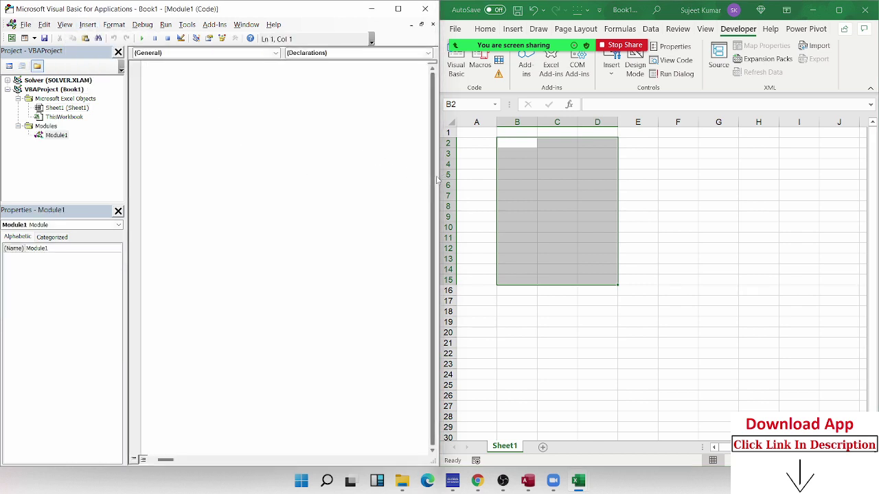
{"action": "left_click_drag", "start_coordinate": [439, 175], "coordinate": [501, 180]}
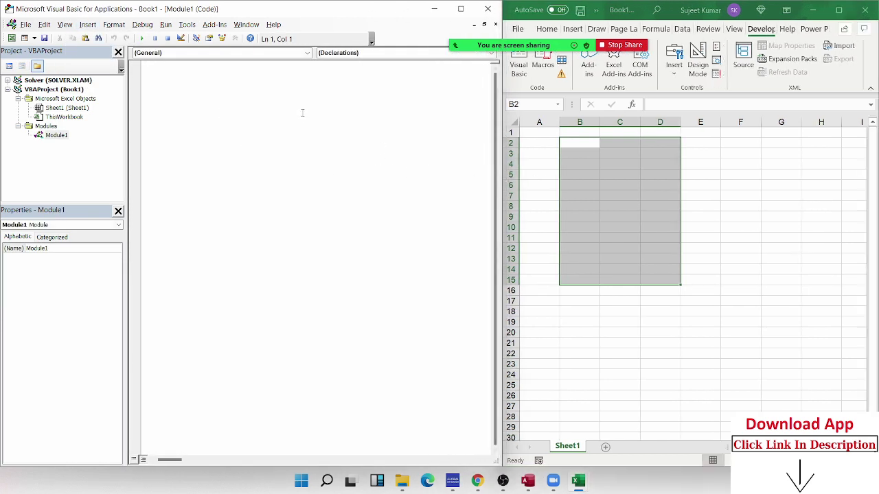
Type the procedure header Sub 2ndPR() and dismiss the compile error
{"action": "type", "text": "sub "}
{"action": "type", "text": "2nd"}
{"action": "type", "text": "PR"}
{"action": "type", "text": "("}
{"action": "key", "text": "BackSpace"}
{"action": "key", "text": "Return"}
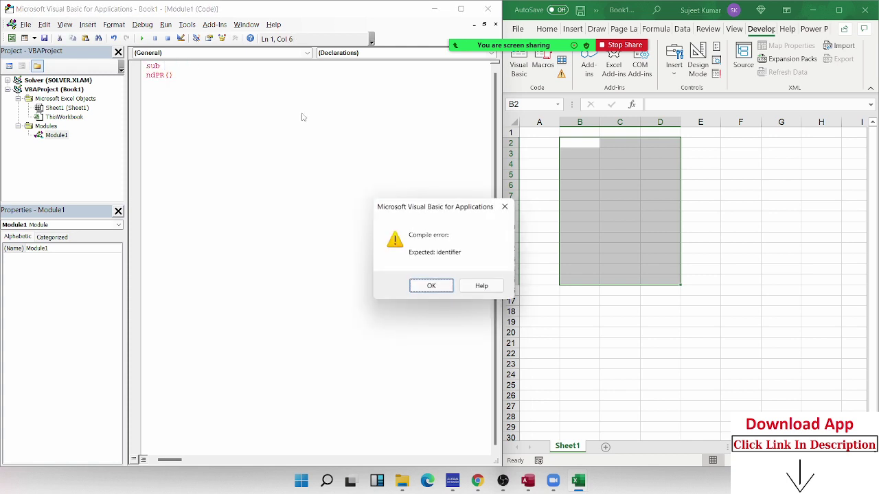
{"action": "key", "text": "Return"}
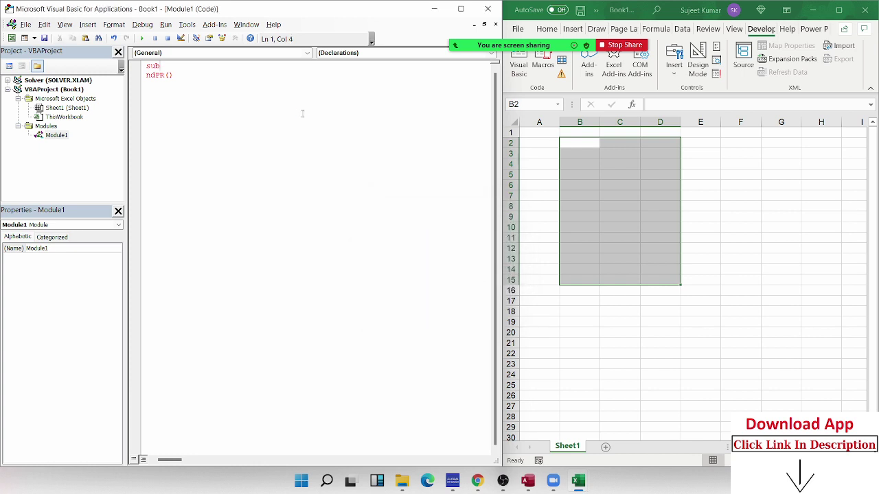
{"action": "key", "text": "Down"}
Rename the procedure to PR_2 and add blank lines inside its body
{"action": "key", "text": "BackSpace"}
{"action": "key", "text": "Delete"}
{"action": "key", "text": "Delete"}
{"action": "type", "text": "-2("}
{"action": "key", "text": "Down"}
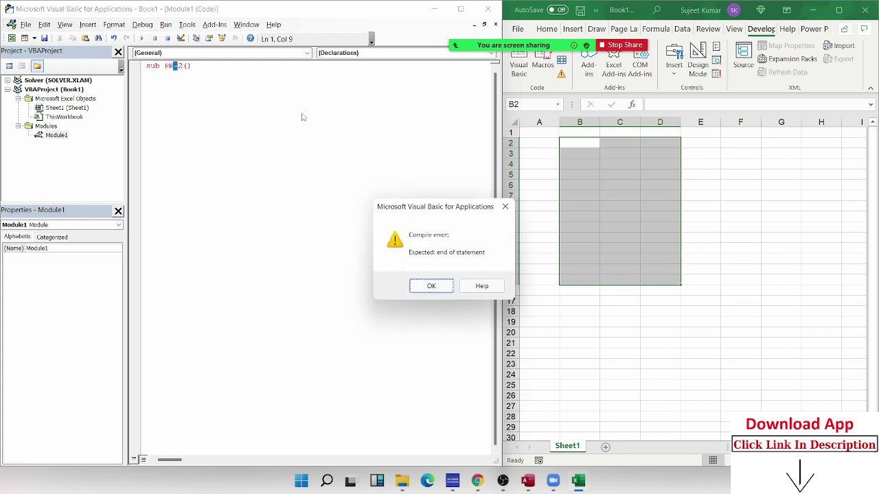
{"action": "key", "text": "Return"}
{"action": "type", "text": "_"}
{"action": "key", "text": "Down"}
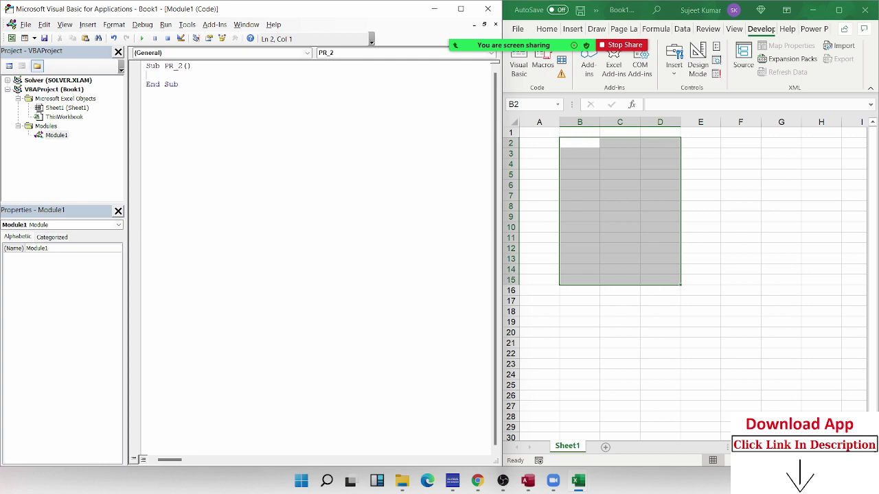
{"action": "key", "text": "Return"}
{"action": "key", "text": "Return"}
{"action": "key", "text": "Return"}
{"action": "key", "text": "Return"}
{"action": "key", "text": "Return"}
{"action": "key", "text": "Up"}
Write Workbooks.Add.SaveAs in the body, choosing SaveAs from IntelliSense
{"action": "type", "text": "workb"}
{"action": "type", "text": "ooks"}
{"action": "type", "text": ".a"}
{"action": "key", "text": "Tab"}
{"action": "type", "text": "."}
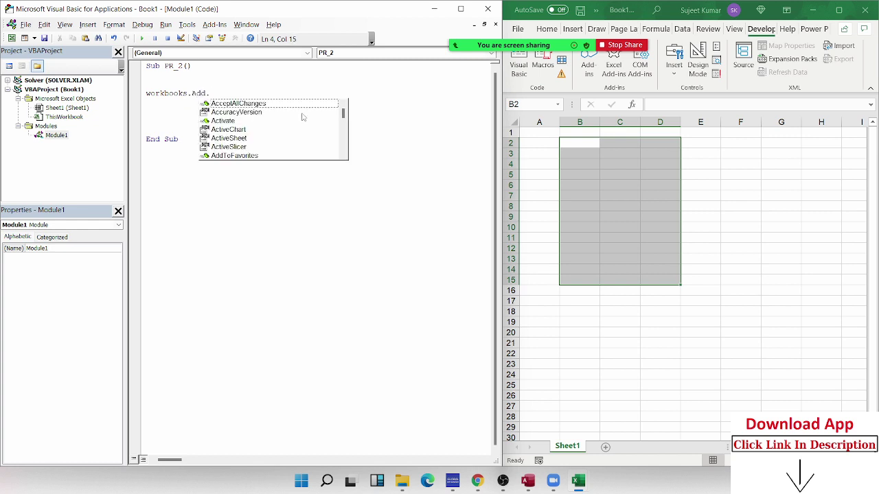
{"action": "type", "text": "sa"}
{"action": "key", "text": "Down"}
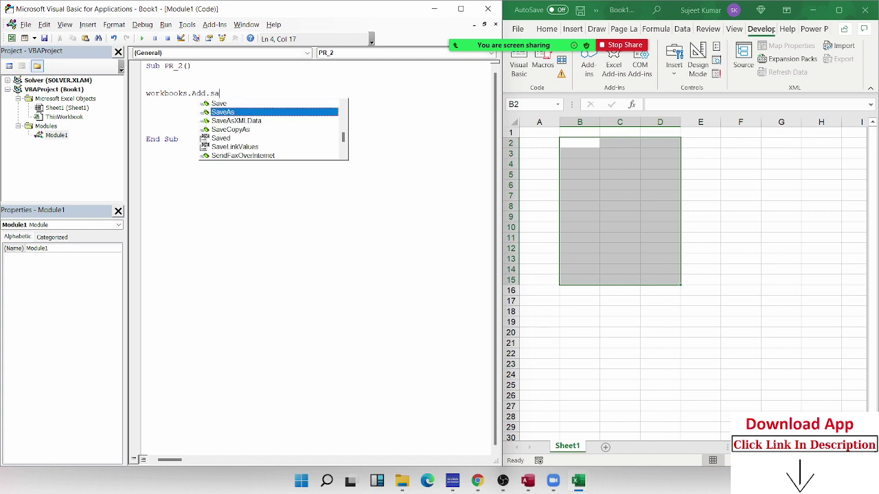
{"action": "key", "text": "Tab"}
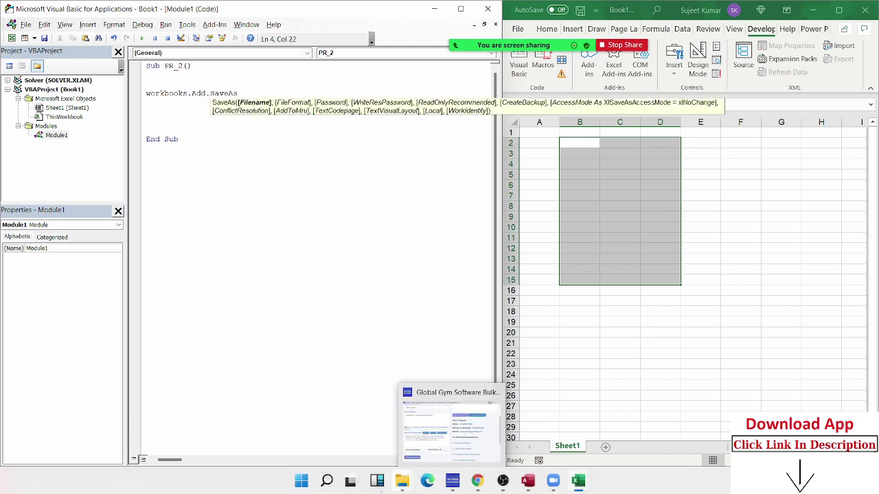
Bring the Local Disk (E:) Explorer window forward and open the 2021 folder
{"action": "left_click", "coordinate": [402, 482]}
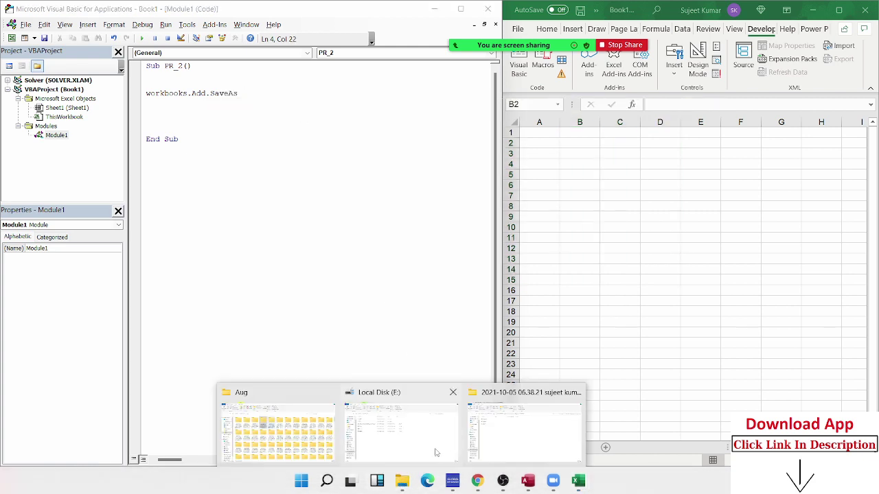
{"action": "left_click", "coordinate": [401, 432]}
{"action": "double_click", "coordinate": [137, 156]}
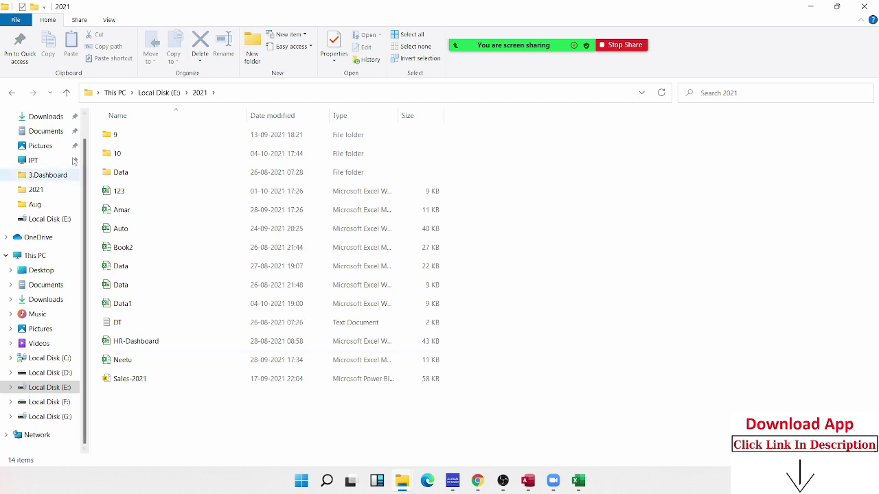
Create a new folder named 2021 there, open it, and copy its path
{"action": "right_click", "coordinate": [144, 405]}
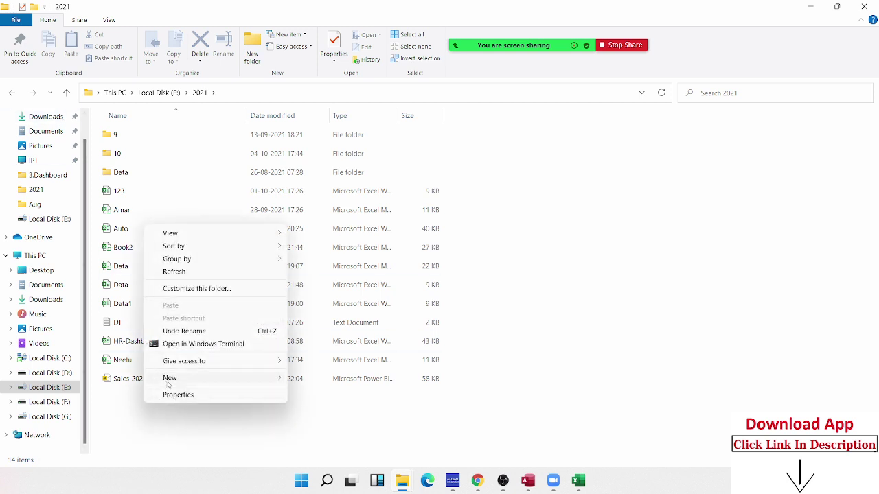
{"action": "mouse_move", "coordinate": [235, 382]}
{"action": "left_click", "coordinate": [310, 255]}
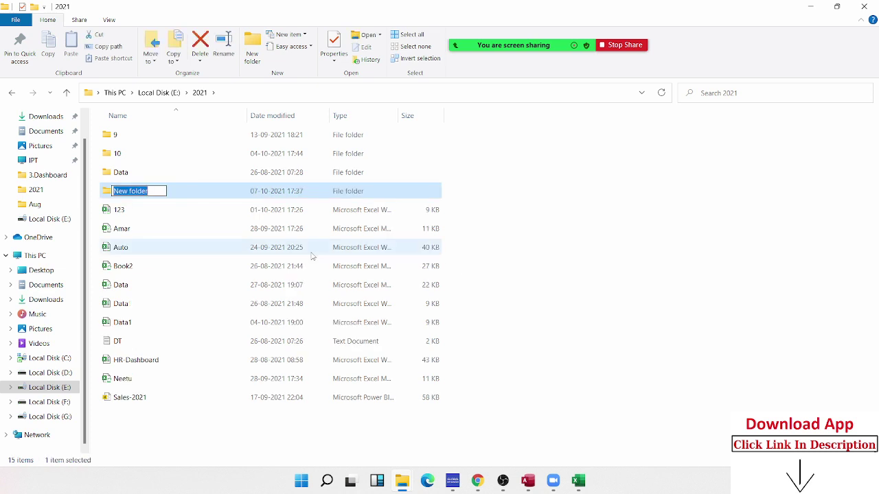
{"action": "type", "text": "2021"}
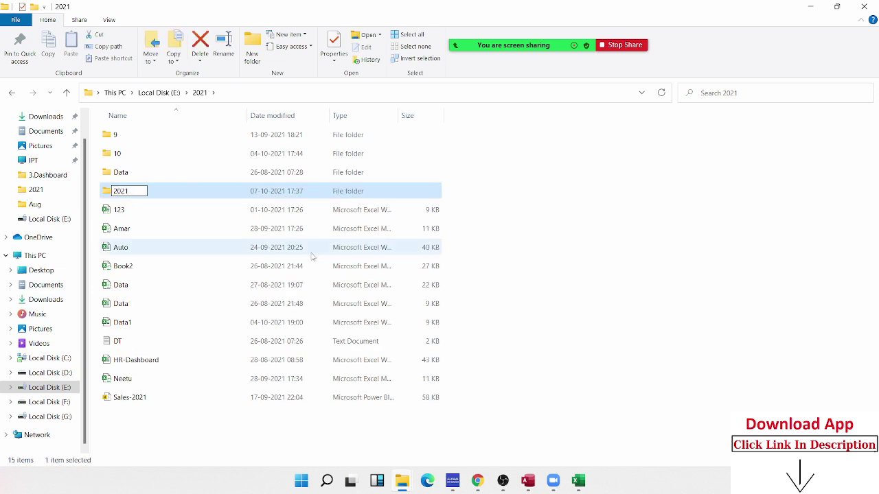
{"action": "left_click", "coordinate": [609, 272]}
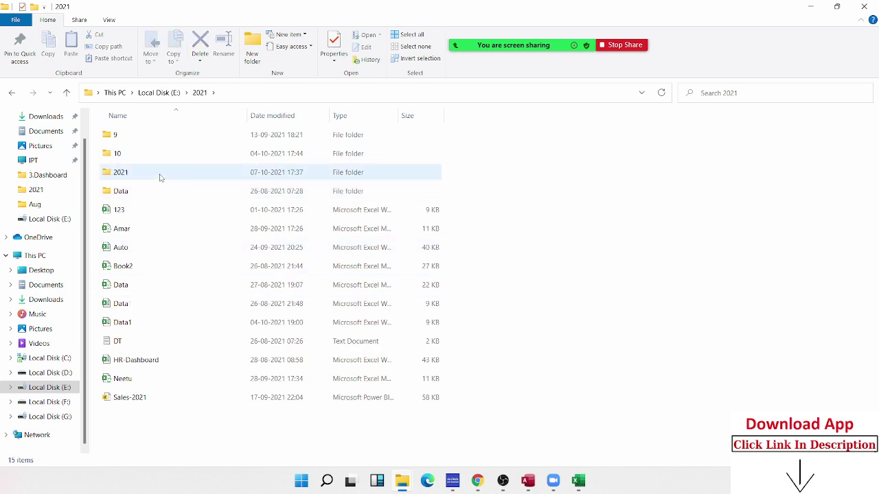
{"action": "double_click", "coordinate": [159, 178]}
{"action": "left_click", "coordinate": [253, 96]}
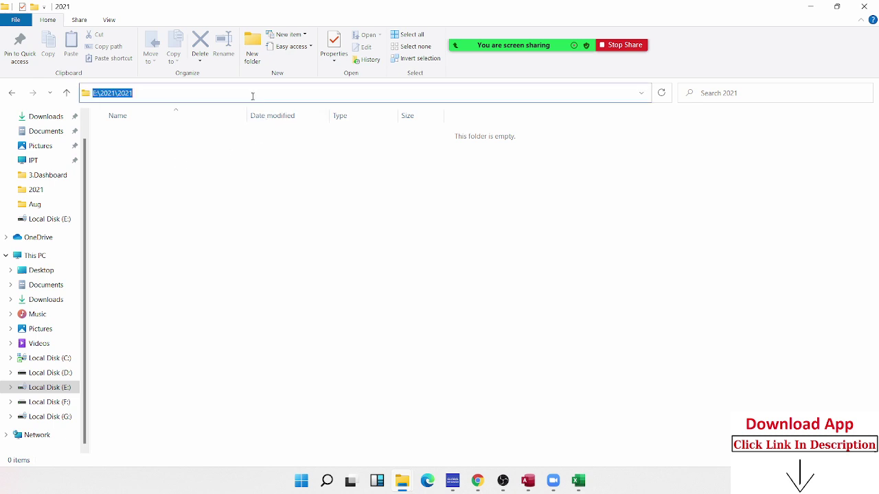
{"action": "left_click", "coordinate": [251, 194]}
Complete the SaveAs argument as "E:\2021\2021\JAN.xlsx" using the pasted folder path
{"action": "key", "text": "alt+Tab"}
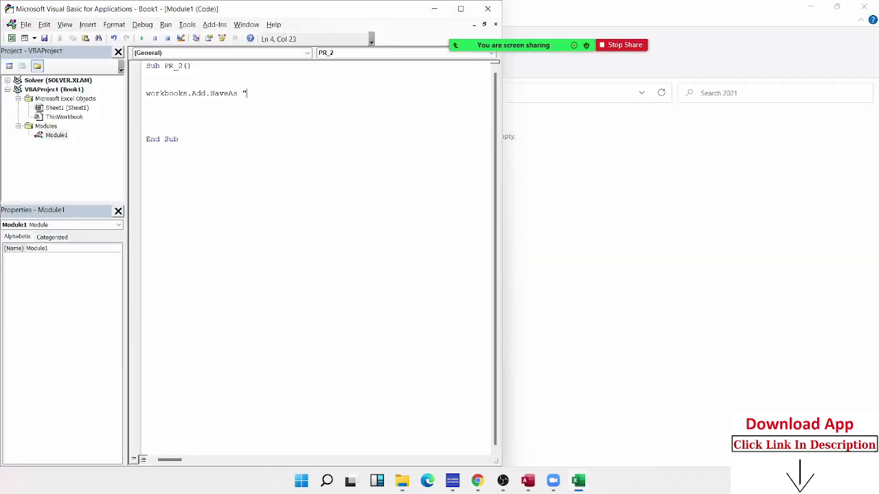
{"action": "type", "text": "E:\\2021\\2021"}
{"action": "type", "text": "\\"}
{"action": "type", "text": "\" &"}
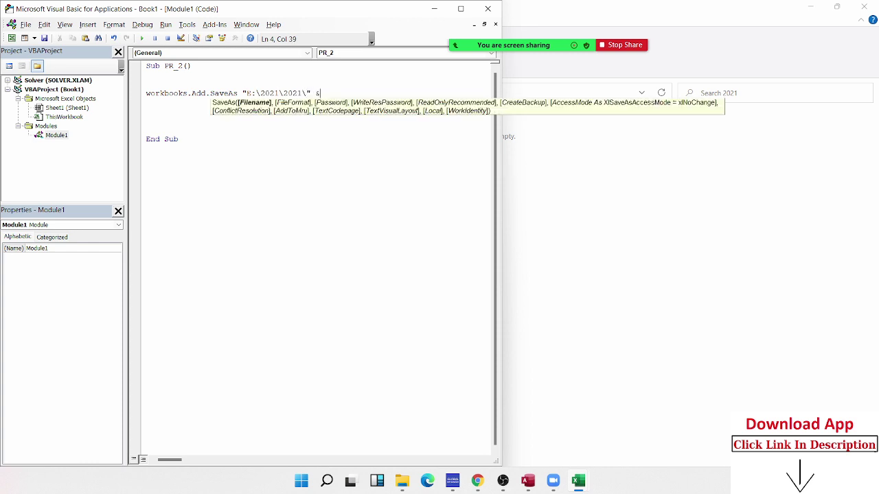
{"action": "key", "text": "BackSpace"}
{"action": "key", "text": "BackSpace"}
{"action": "key", "text": "BackSpace"}
{"action": "key", "text": "BackSpace"}
{"action": "type", "text": "JAN"}
{"action": "type", "text": ".xlsx\""}
{"action": "left_click", "coordinate": [226, 197]}
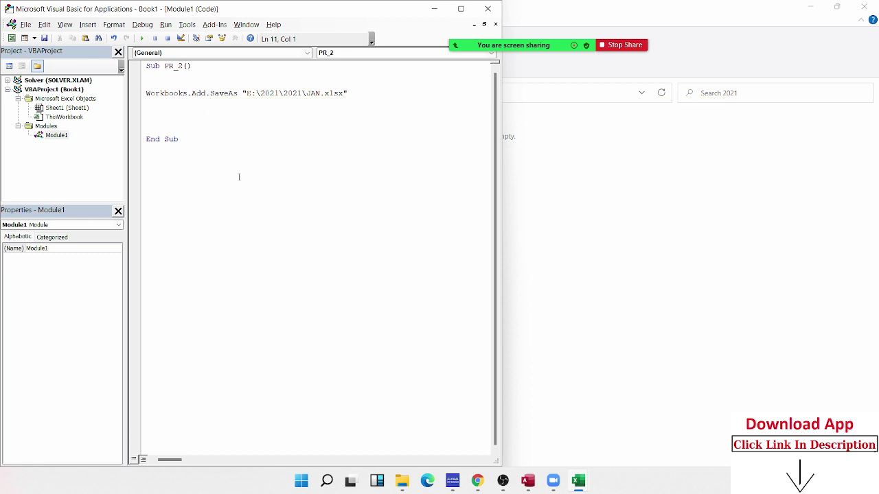
Copy the SaveAs line and paste two duplicates below it
{"action": "left_click_drag", "start_coordinate": [147, 83], "coordinate": [157, 93]}
{"action": "left_click", "coordinate": [157, 87]}
{"action": "key", "text": "shift+Down"}
{"action": "key", "text": "ctrl+c"}
{"action": "key", "text": "Down"}
{"action": "key", "text": "ctrl+v"}
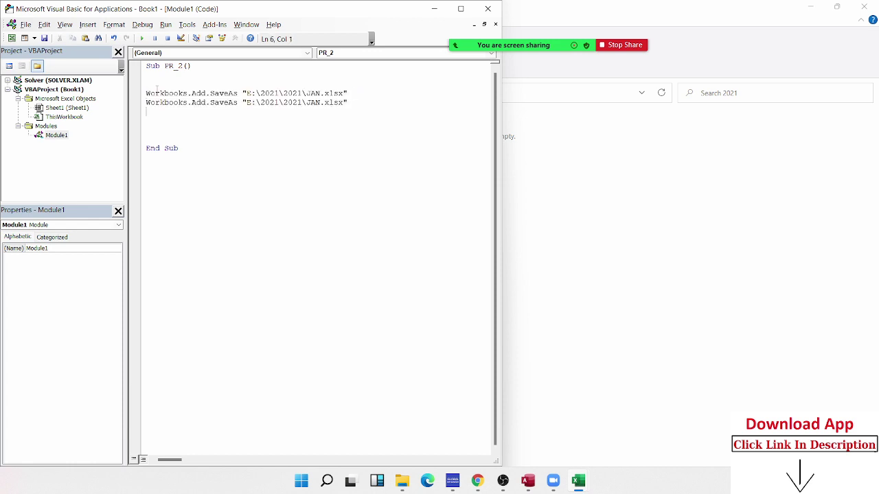
{"action": "key", "text": "Return"}
{"action": "key", "text": "ctrl+v"}
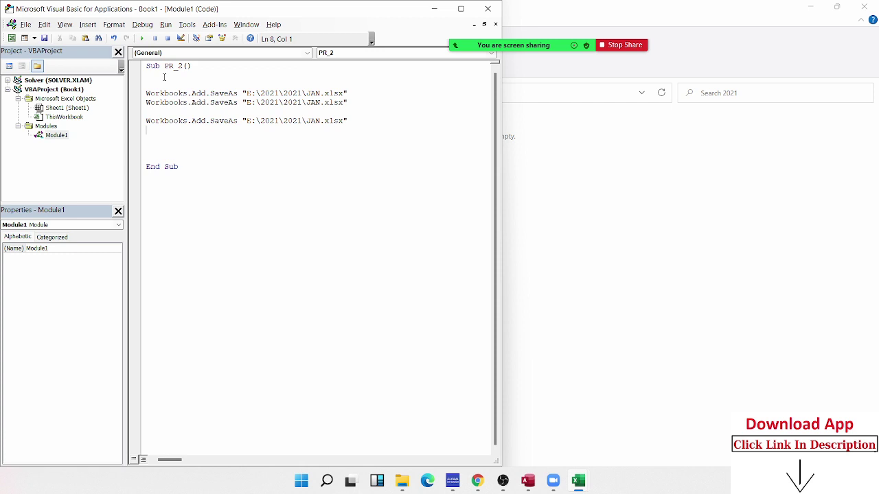
Delete the duplicate SaveAs lines, leaving one with a blank line above it
{"action": "key", "text": "Up"}
{"action": "key", "text": "Up"}
{"action": "key", "text": "Up"}
{"action": "key", "text": "shift+Down"}
{"action": "key", "text": "shift+Down"}
{"action": "key", "text": "shift+Down"}
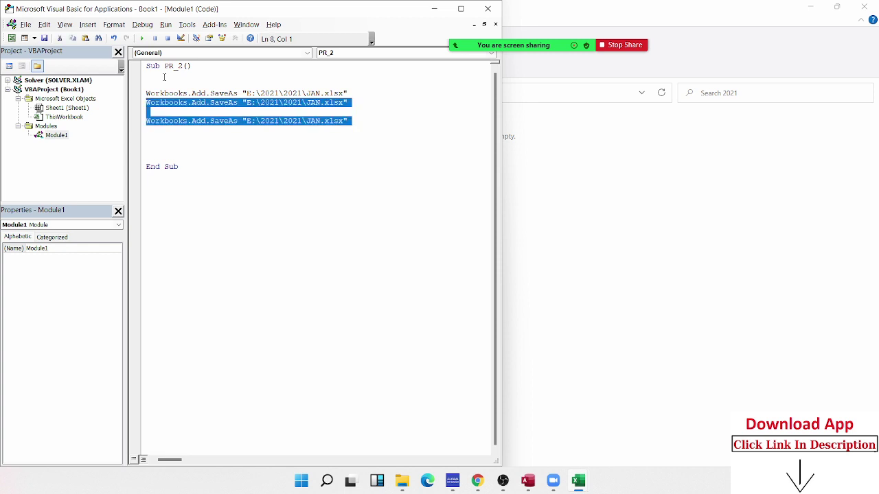
{"action": "key", "text": "Delete"}
{"action": "key", "text": "Up"}
{"action": "key", "text": "Return"}
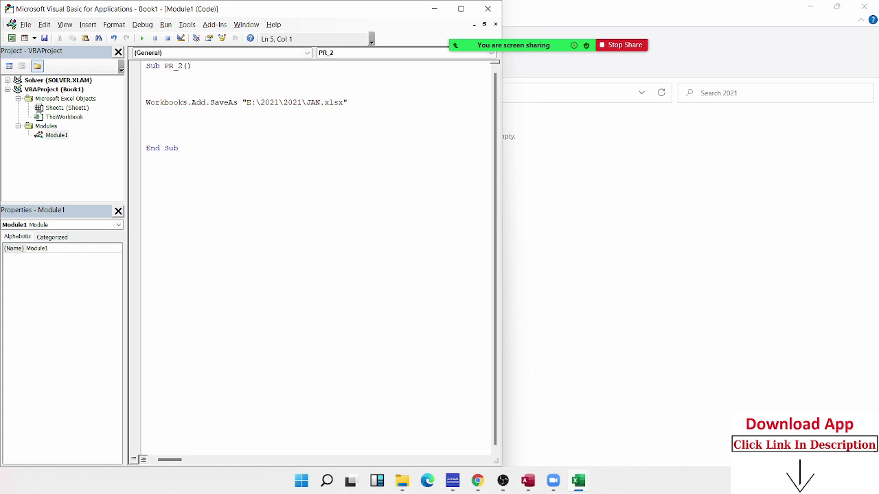
{"action": "left_click", "coordinate": [146, 93]}
{"action": "key", "text": "shift+Down"}
{"action": "key", "text": "shift+Down"}
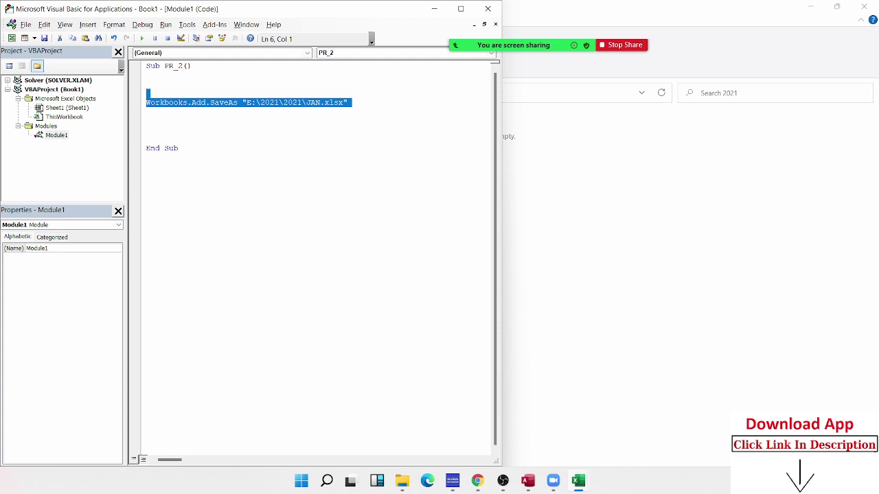
{"action": "left_click", "coordinate": [147, 84]}
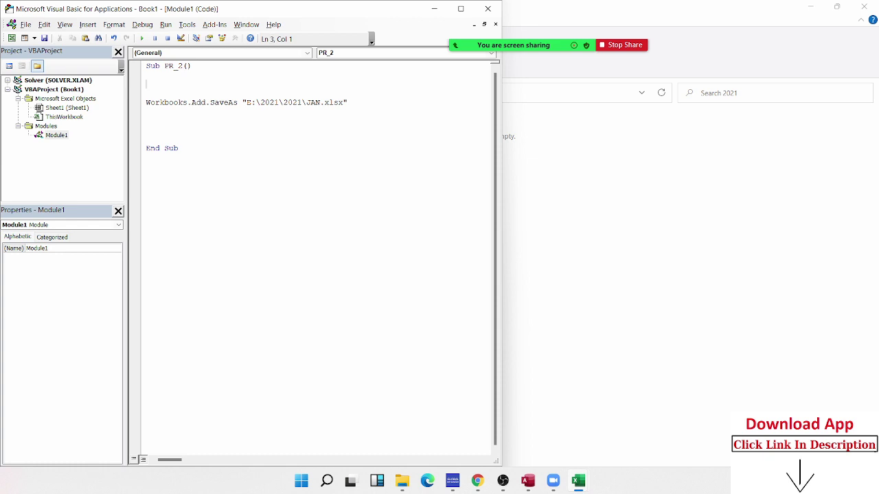
Surround the SaveAs line with For i = 1 To 12 and Next i
{"action": "type", "text": "for "}
{"action": "type", "text": "i =1"}
{"action": "type", "text": " to 12"}
{"action": "key", "text": "Down"}
{"action": "key", "text": "Down"}
{"action": "type", "text": "next"}
{"action": "type", "text": "t"}
{"action": "key", "text": "Up"}
{"action": "key", "text": "Down"}
{"action": "key", "text": "BackSpace"}
{"action": "type", "text": "i"}
{"action": "key", "text": "Up"}
{"action": "left_click", "coordinate": [174, 102]}
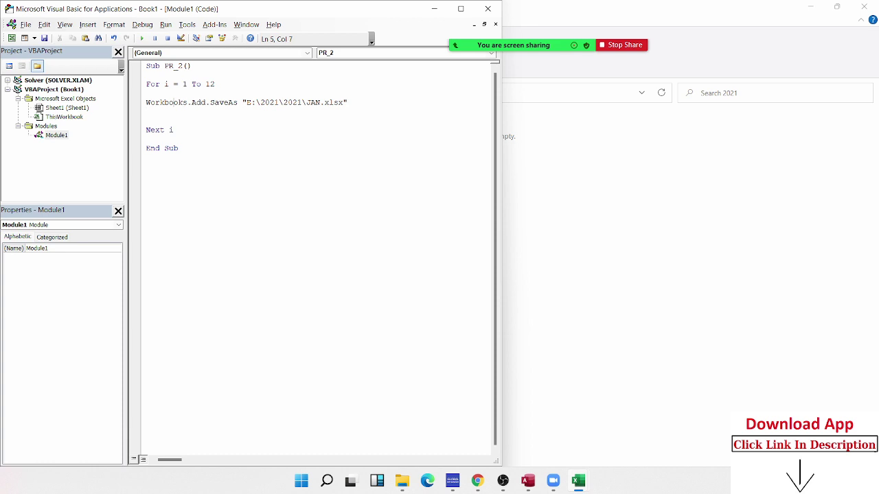
{"action": "left_click", "coordinate": [182, 130]}
{"action": "key", "text": "Return"}
{"action": "key", "text": "Return"}
{"action": "key", "text": "Return"}
Comment out the SaveAs line with an apostrophe and start stepping with F8
{"action": "double_click", "coordinate": [166, 84]}
{"action": "left_click", "coordinate": [146, 103]}
{"action": "type", "text": "'"}
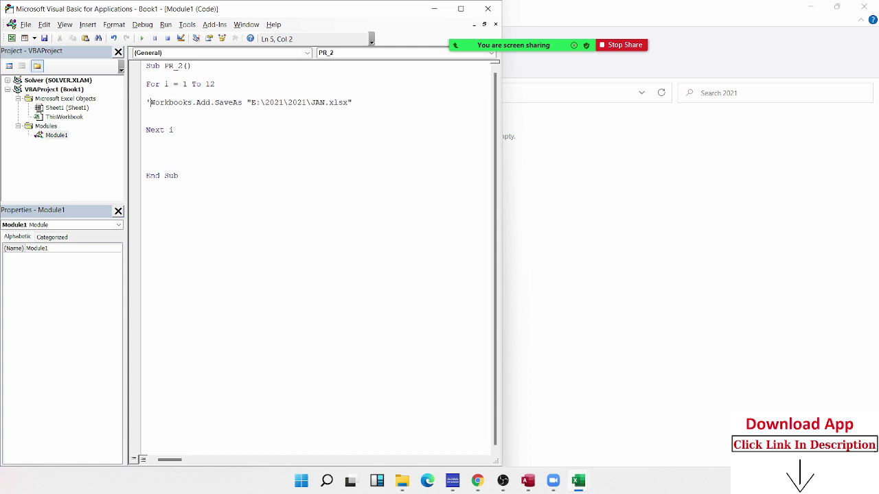
{"action": "left_click", "coordinate": [186, 124]}
{"action": "key", "text": "F8"}
{"action": "key", "text": "F8"}
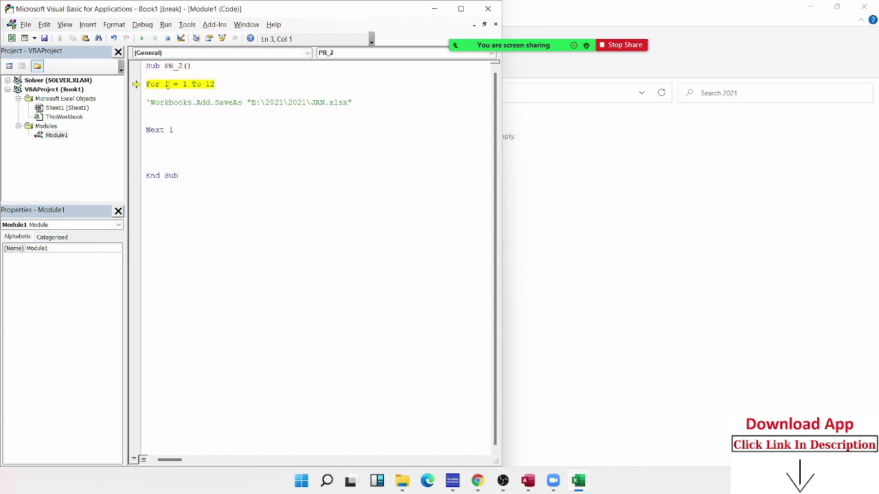
Step through the loop with F8 until i reaches 13 at End Sub
{"action": "mouse_move", "coordinate": [167, 84]}
{"action": "key", "text": "F8"}
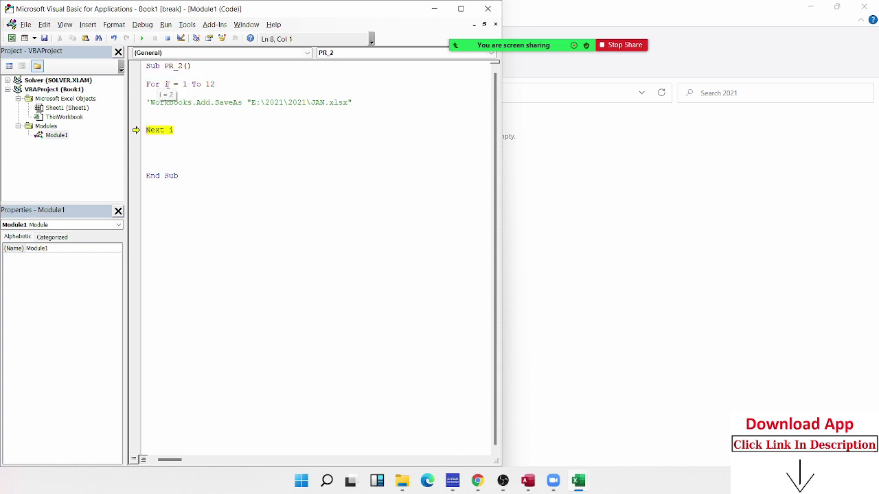
{"action": "key", "text": "F8"}
{"action": "key", "text": "F8"}
{"action": "key", "text": "F8"}
{"action": "key", "text": "F8"}
{"action": "key", "text": "F8"}
{"action": "key", "text": "F8"}
{"action": "key", "text": "F8"}
{"action": "key", "text": "F8"}
{"action": "key", "text": "F8"}
{"action": "key", "text": "F8"}
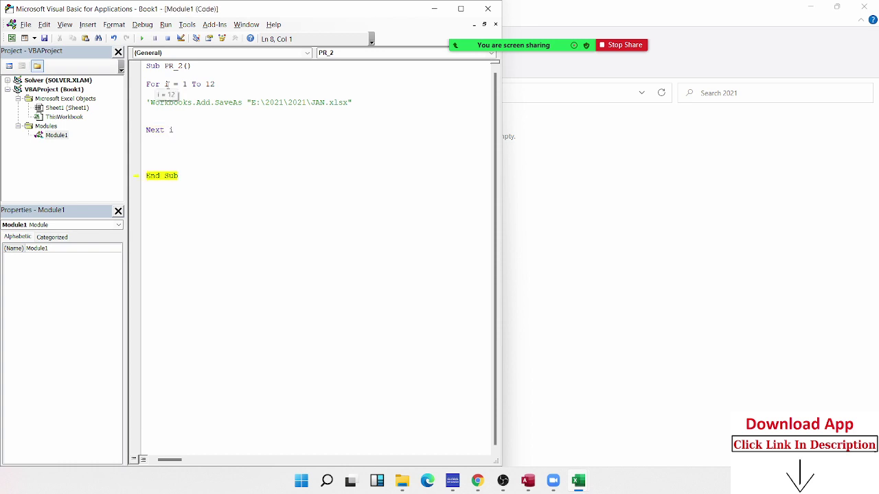
{"action": "mouse_move", "coordinate": [172, 130]}
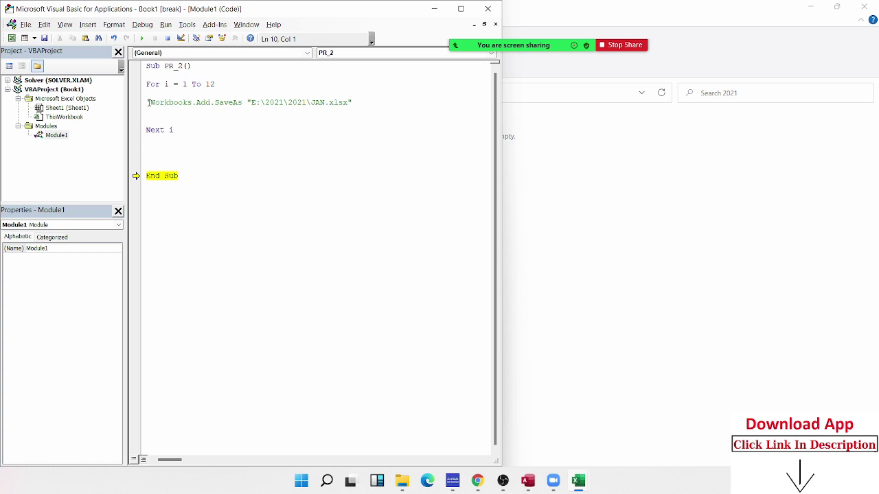
Reset the run and delete the apostrophe so the SaveAs line is active again
{"action": "left_click_drag", "start_coordinate": [146, 102], "coordinate": [147, 112]}
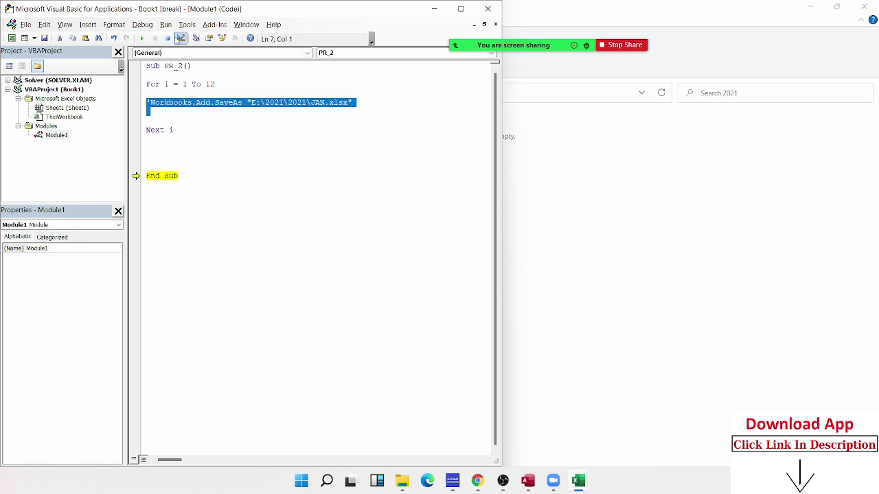
{"action": "left_click", "coordinate": [168, 38]}
{"action": "left_click", "coordinate": [146, 104]}
{"action": "left_click", "coordinate": [148, 102]}
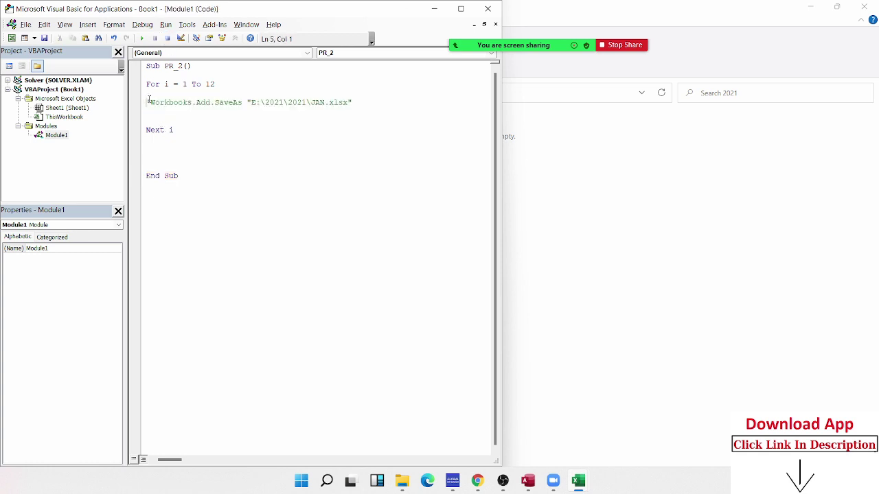
{"action": "key", "text": "Delete"}
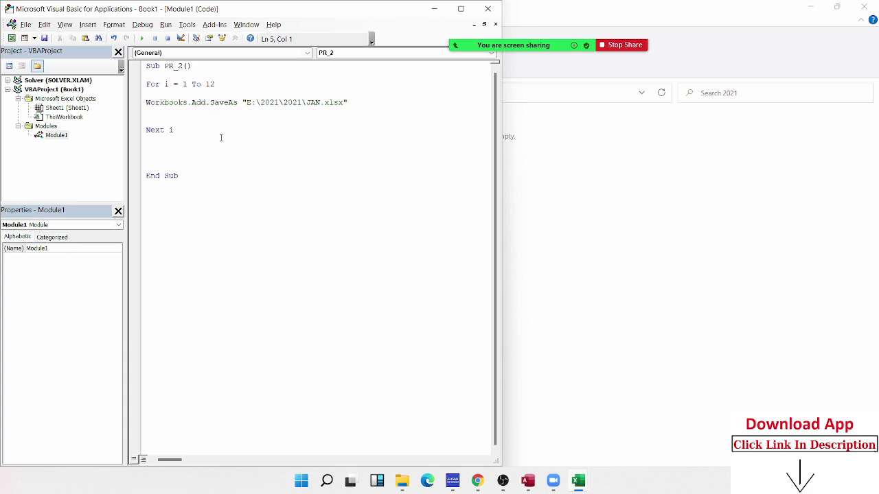
Add the line n = MonthName(i, False) directly below For i = 1 To 12
{"action": "left_click", "coordinate": [233, 145]}
{"action": "double_click", "coordinate": [313, 103]}
{"action": "left_click", "coordinate": [175, 94]}
{"action": "key", "text": "Return"}
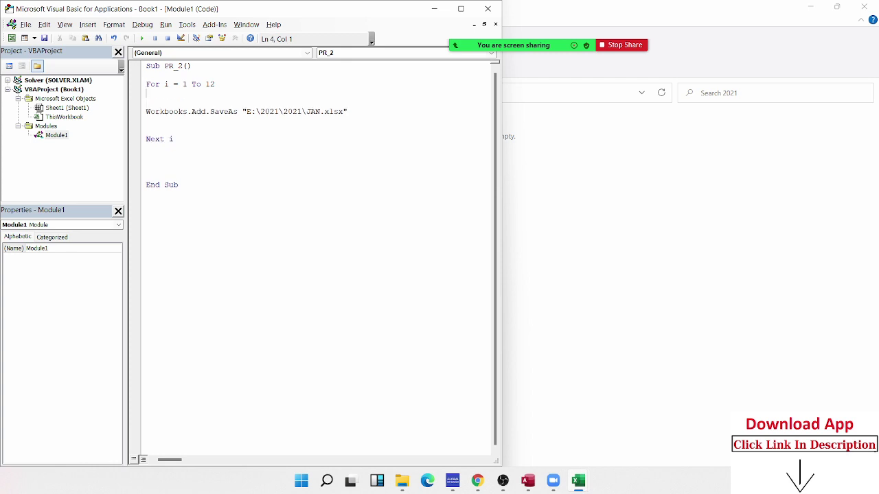
{"action": "left_click", "coordinate": [146, 94]}
{"action": "type", "text": "n="}
{"action": "type", "text": "month"}
{"action": "type", "text": "name"}
{"action": "type", "text": "("}
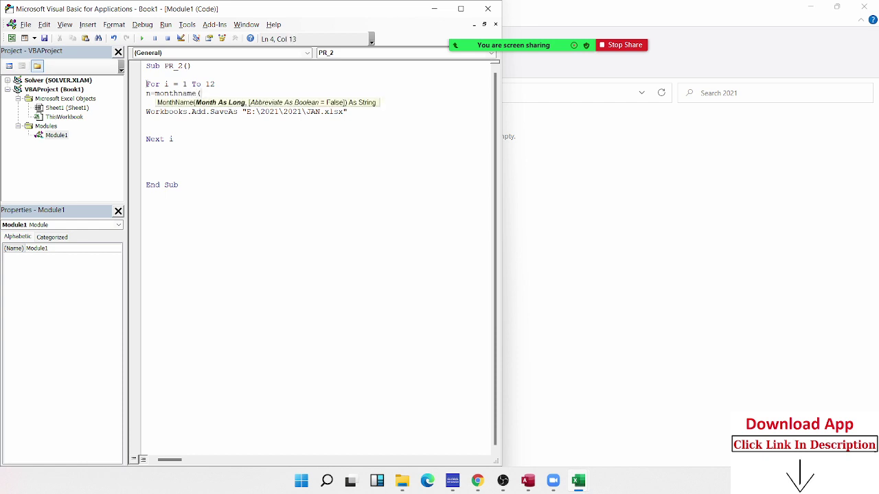
{"action": "type", "text": "i,"}
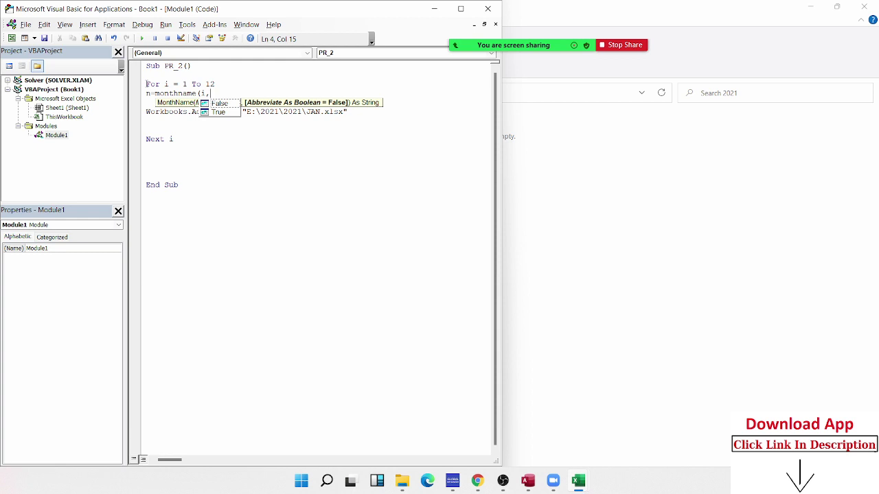
{"action": "type", "text": "False"}
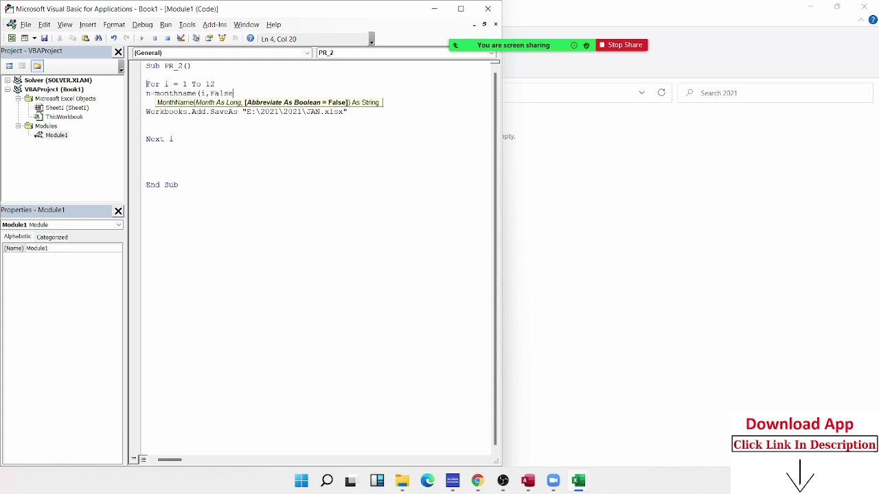
{"action": "type", "text": ")"}
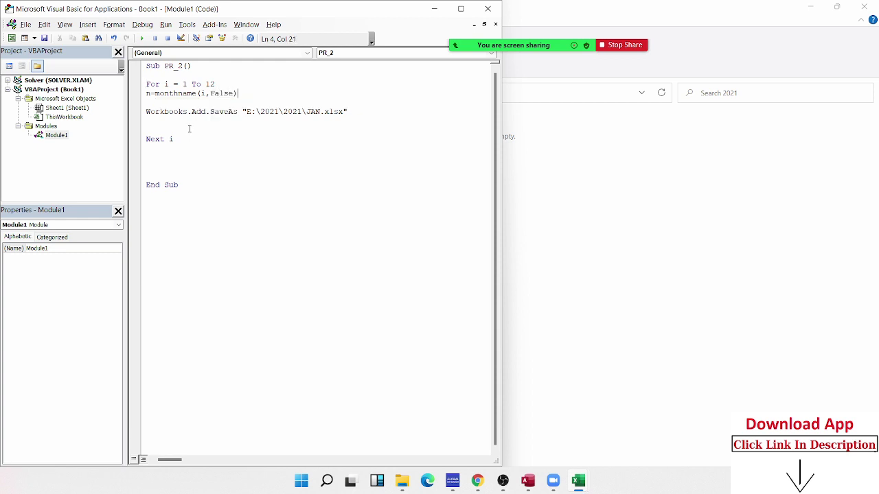
{"action": "left_click", "coordinate": [189, 129]}
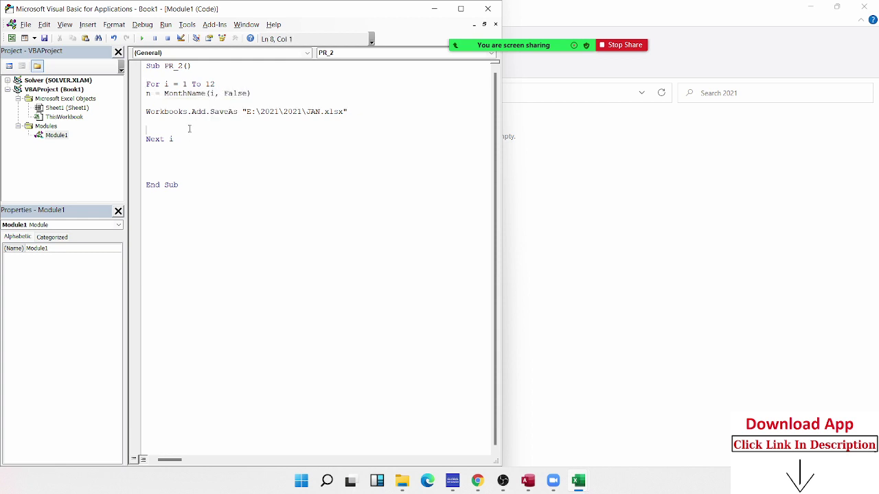
Change the SaveAs path to "E:\2021\2021\" & n & ".xlsx", fixing the compile error
{"action": "left_click", "coordinate": [307, 113]}
{"action": "type", "text": "\""}
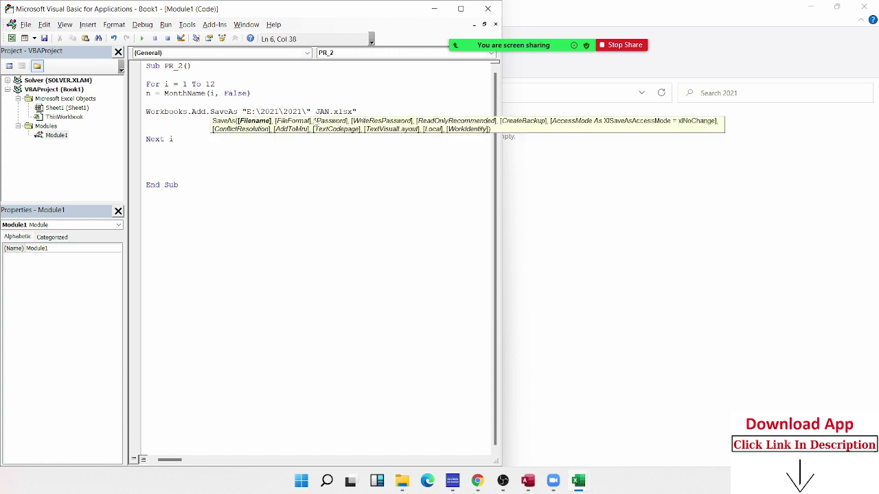
{"action": "key", "text": "Delete"}
{"action": "key", "text": "Delete"}
{"action": "key", "text": "Delete"}
{"action": "type", "text": "n "}
{"action": "type", "text": "& "}
{"action": "type", "text": "\""}
{"action": "left_click", "coordinate": [316, 122]}
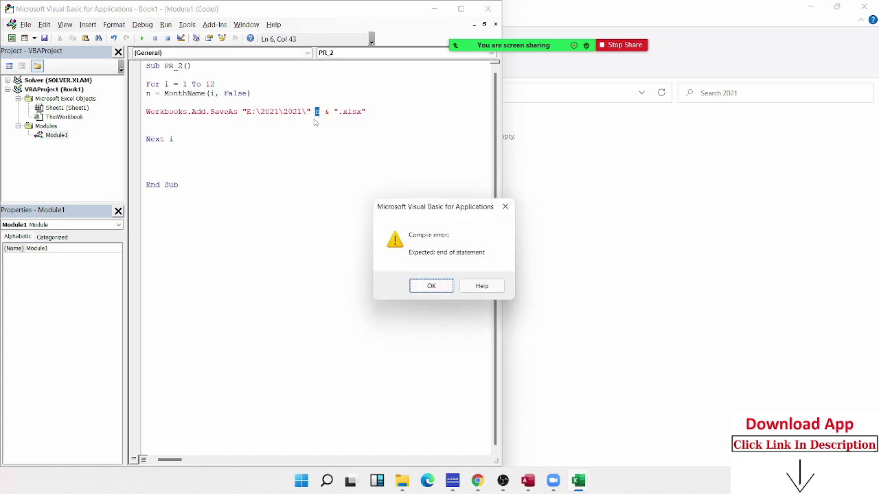
{"action": "key", "text": "Return"}
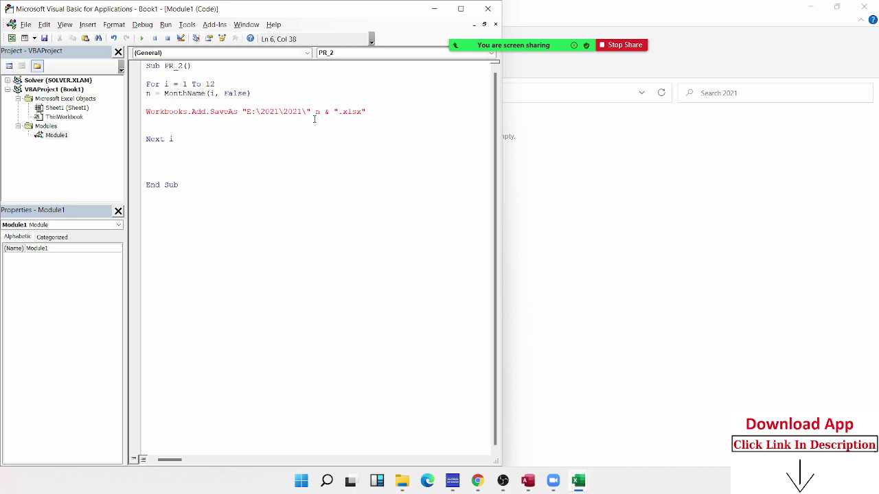
{"action": "type", "text": "s"}
{"action": "left_click", "coordinate": [314, 120]}
{"action": "double_click", "coordinate": [197, 93]}
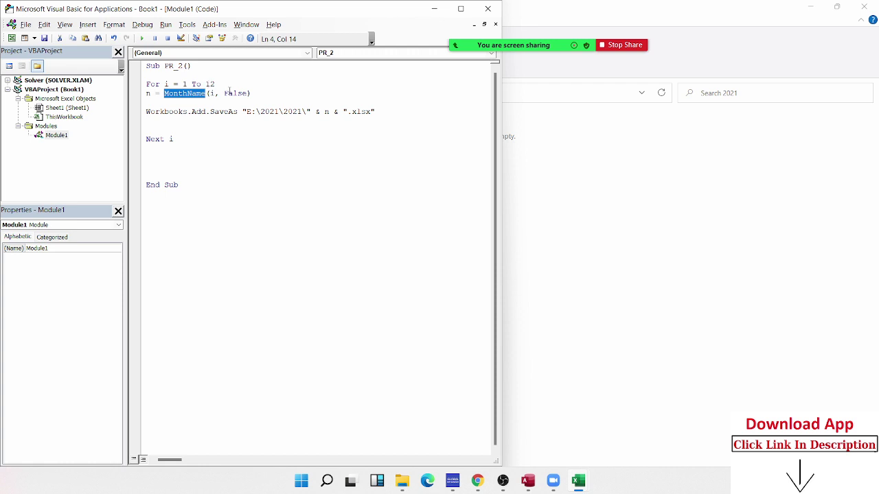
Go over the False argument, MonthName and loop counter i in the SaveAs line, then bring up the Excel windows
{"action": "left_click", "coordinate": [228, 92]}
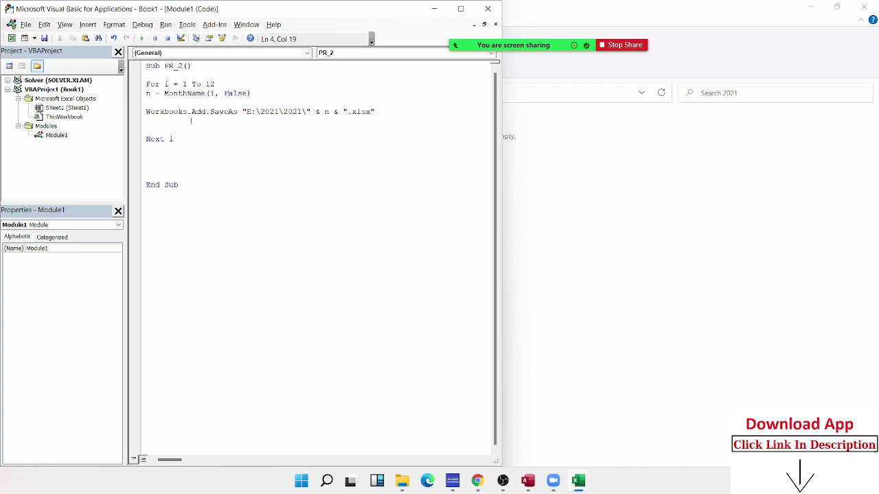
{"action": "key", "text": "Down"}
{"action": "double_click", "coordinate": [182, 94]}
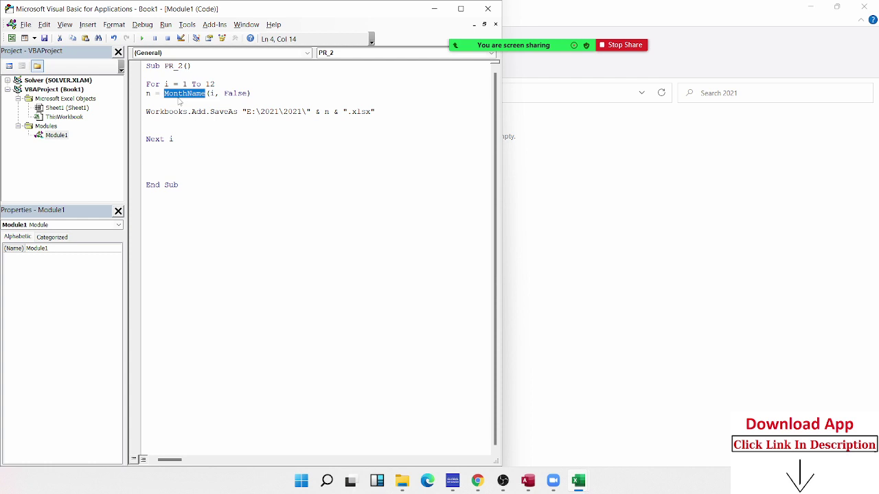
{"action": "double_click", "coordinate": [166, 84]}
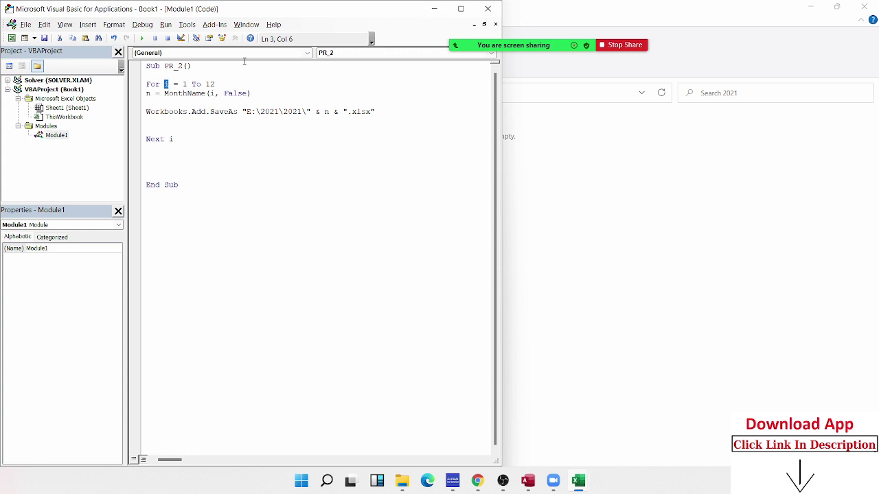
{"action": "left_click", "coordinate": [578, 481]}
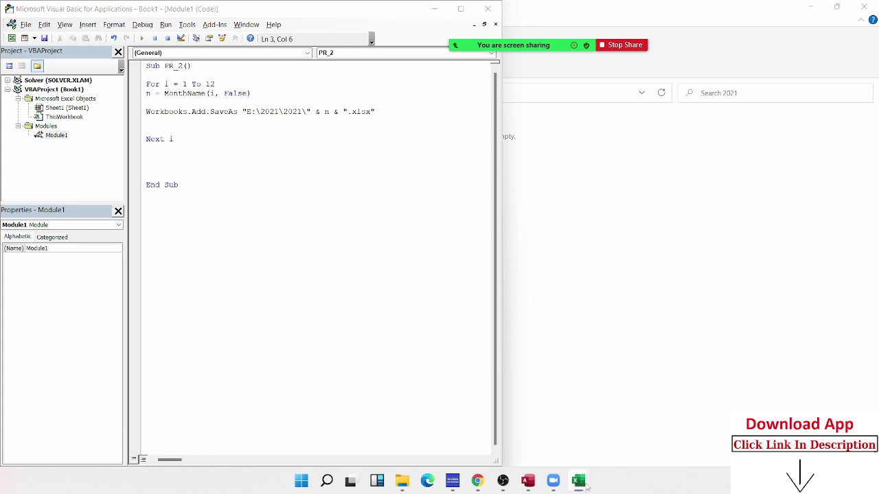
{"action": "left_click", "coordinate": [480, 433]}
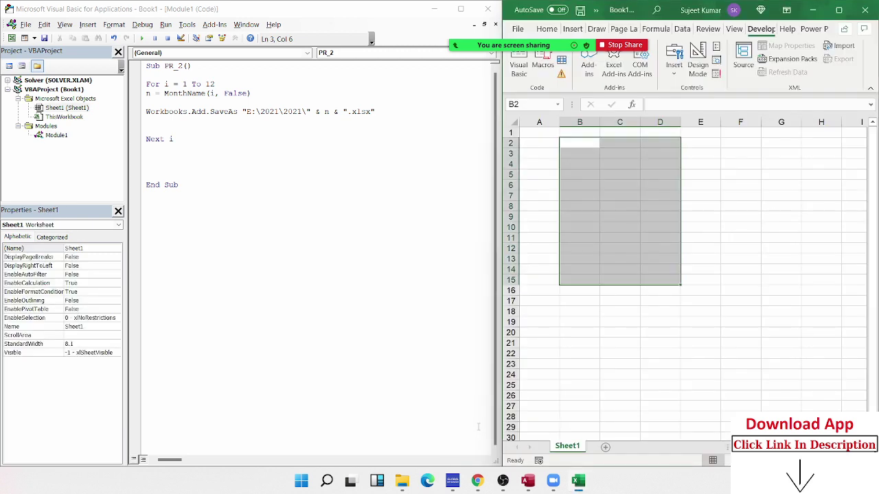
{"action": "left_click", "coordinate": [586, 164]}
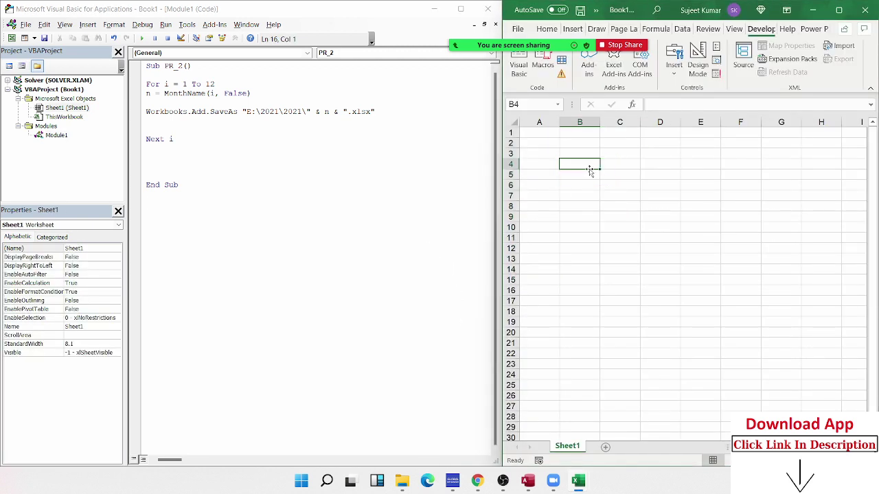
{"action": "type", "text": "=mon"}
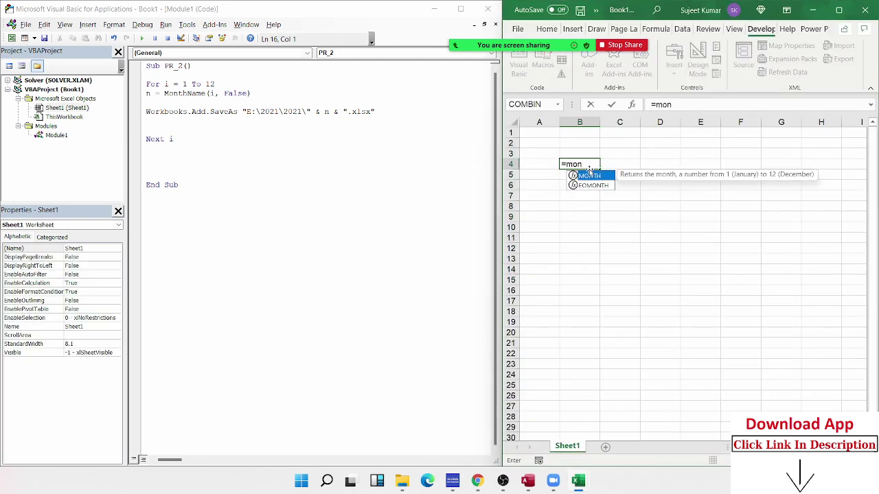
{"action": "key", "text": "Escape"}
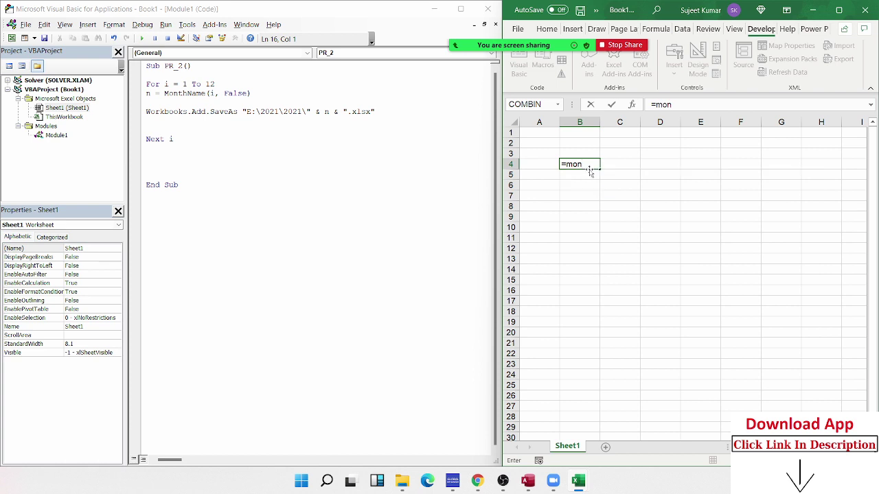
{"action": "key", "text": "Escape"}
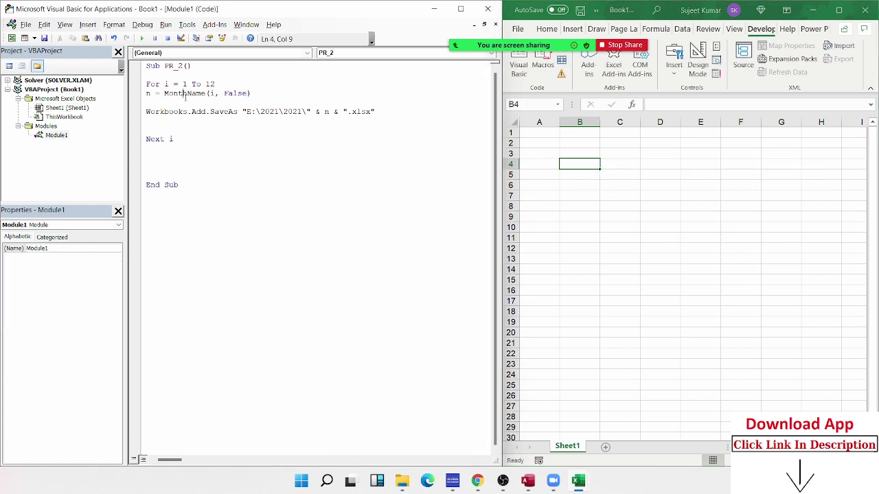
{"action": "double_click", "coordinate": [184, 92]}
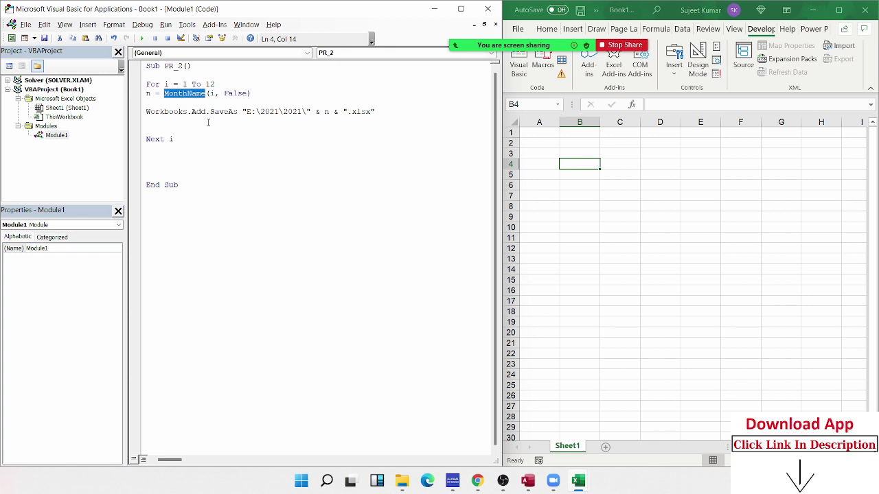
Insert blank lines below the SaveAs line and highlight MonthName and its month argument i
{"action": "left_click", "coordinate": [211, 125]}
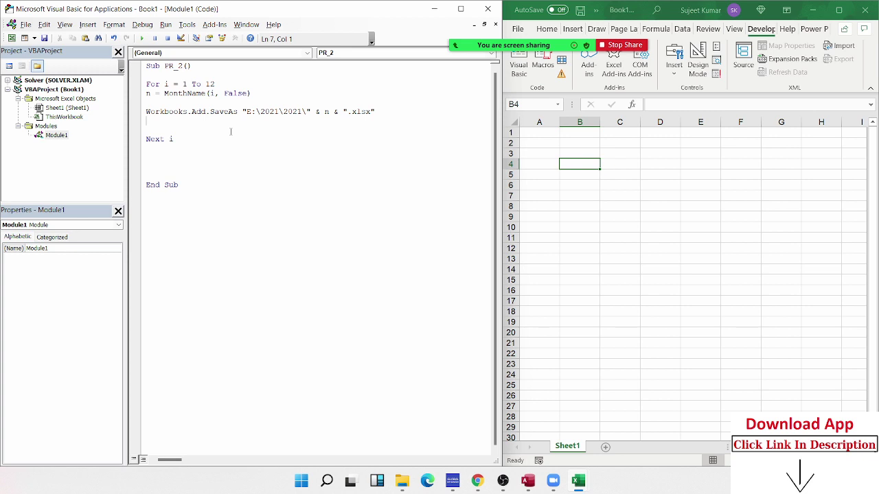
{"action": "key", "text": "Return"}
{"action": "key", "text": "Return"}
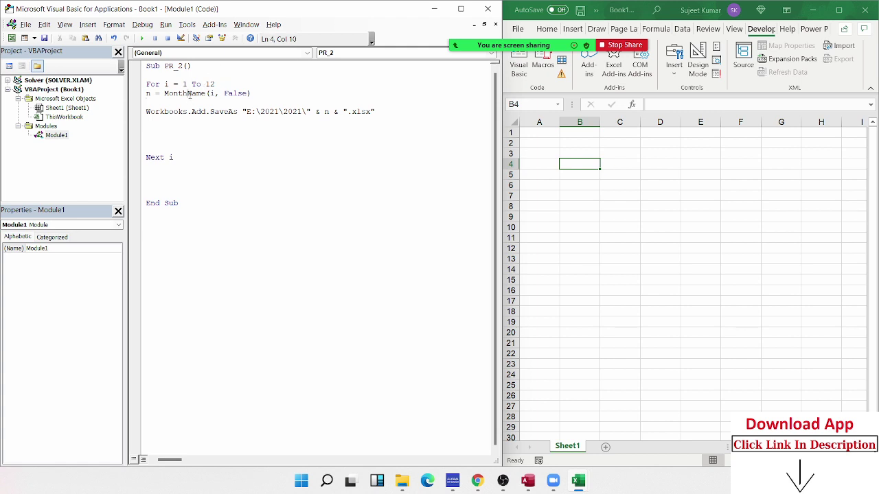
{"action": "double_click", "coordinate": [189, 94]}
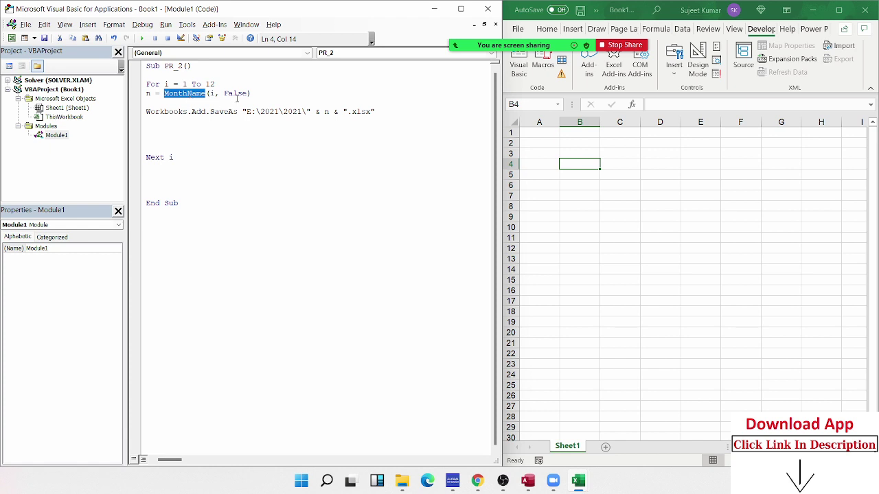
{"action": "double_click", "coordinate": [211, 93]}
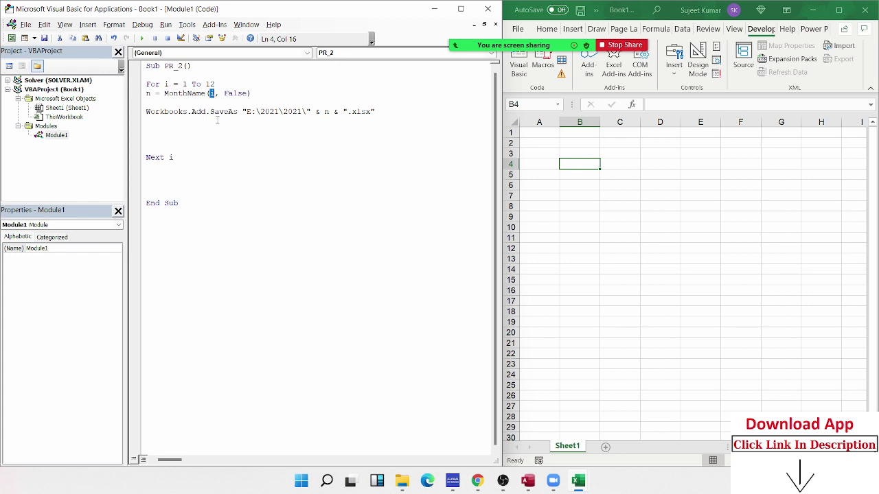
{"action": "left_click", "coordinate": [192, 183]}
{"action": "type", "text": "1="}
{"action": "type", "text": "JAN"}
{"action": "key", "text": "Return"}
{"action": "key", "text": "Return"}
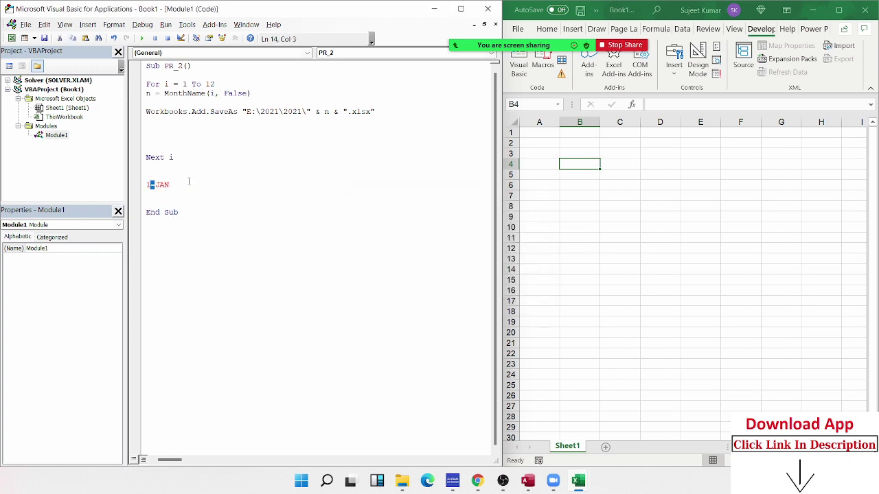
{"action": "key", "text": "Down"}
{"action": "type", "text": "2="}
{"action": "type", "text": "FEB"}
{"action": "key", "text": "Return"}
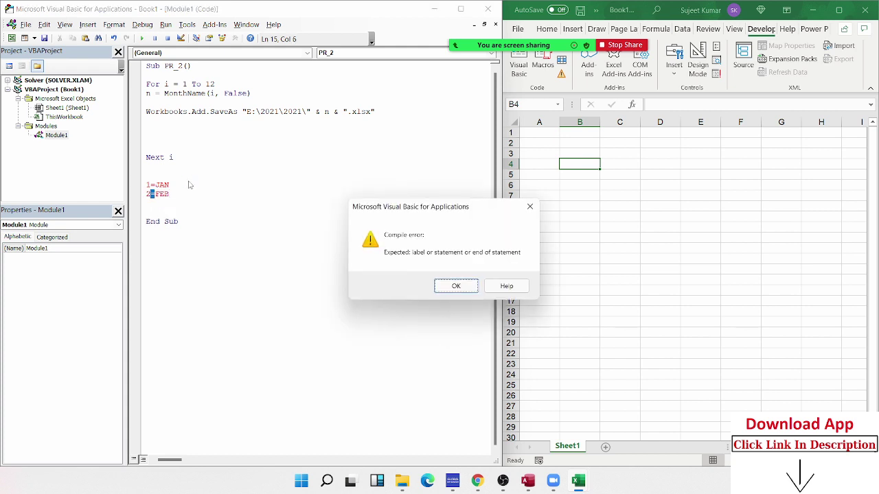
{"action": "key", "text": "Return"}
{"action": "key", "text": "Down"}
{"action": "type", "text": "3="}
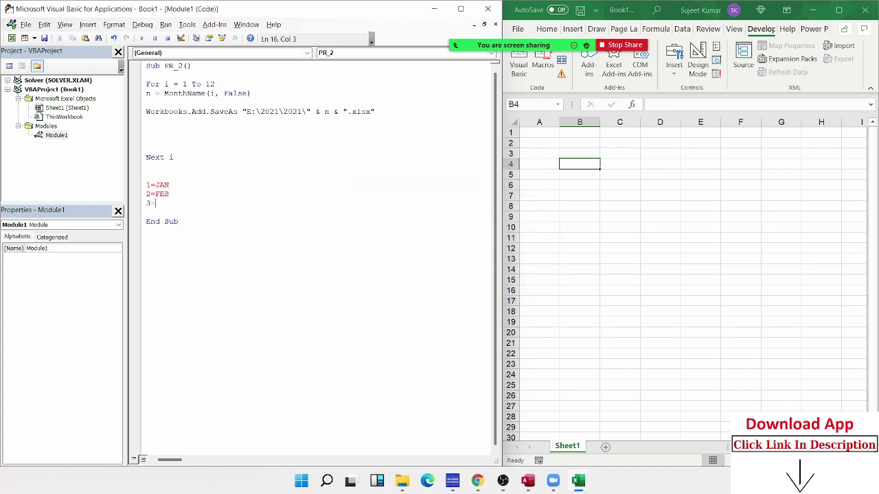
{"action": "type", "text": "MAR"}
{"action": "key", "text": "shift+Up"}
{"action": "key", "text": "shift+Up"}
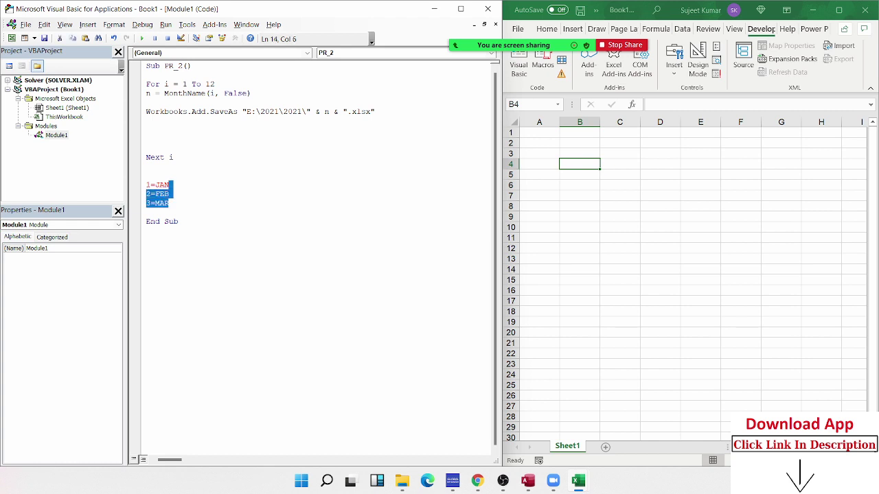
{"action": "key", "text": "shift+Up"}
{"action": "key", "text": "F5"}
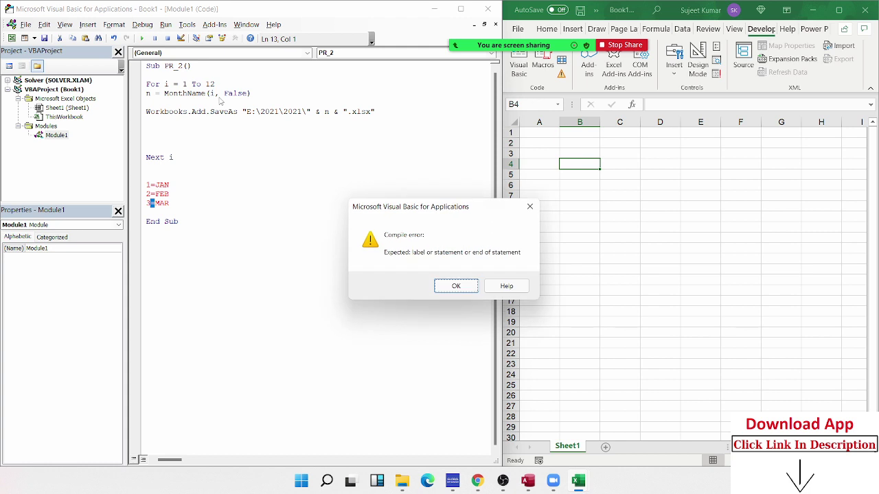
{"action": "key", "text": "Return"}
{"action": "key", "text": "Up"}
{"action": "key", "text": "Up"}
{"action": "key", "text": "Up"}
{"action": "key", "text": "shift+Down"}
{"action": "key", "text": "shift+Down"}
{"action": "key", "text": "shift+Right"}
{"action": "key", "text": "shift+Right"}
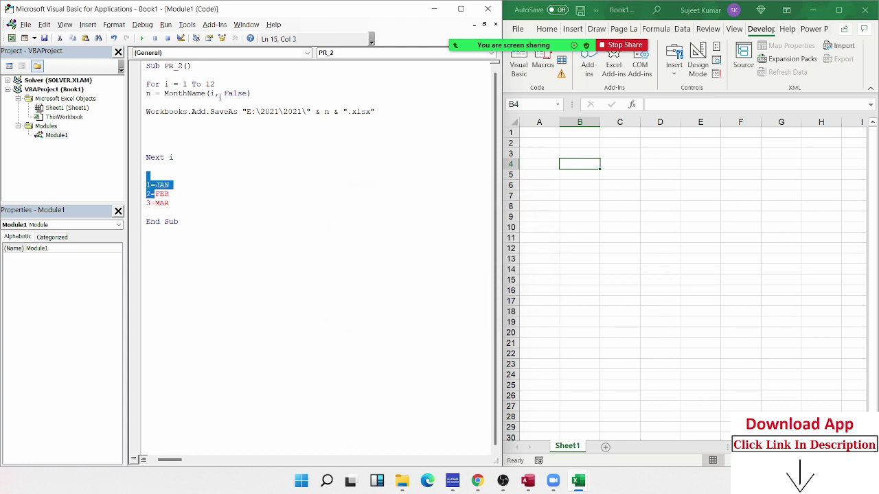
{"action": "key", "text": "shift+Down"}
{"action": "key", "text": "shift+Down"}
{"action": "key", "text": "Delete"}
{"action": "key", "text": "Up"}
{"action": "key", "text": "Up"}
{"action": "key", "text": "Up"}
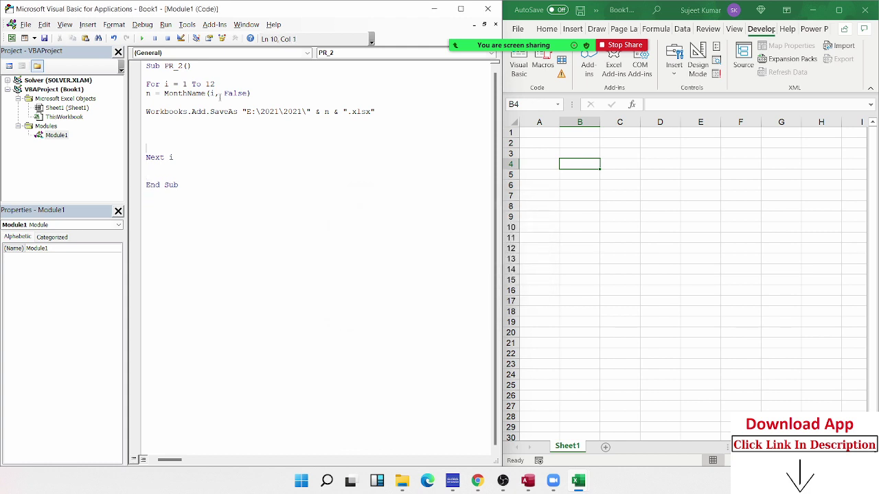
{"action": "key", "text": "Up"}
{"action": "key", "text": "Up"}
{"action": "key", "text": "Up"}
{"action": "key", "text": "shift+End"}
Highlight the For and SaveAs lines in turn, then add another blank line above Next i
{"action": "key", "text": "Left"}
{"action": "key", "text": "Up"}
{"action": "key", "text": "ctrl+Home"}
{"action": "key", "text": "Down"}
{"action": "key", "text": "Down"}
{"action": "key", "text": "shift+Down"}
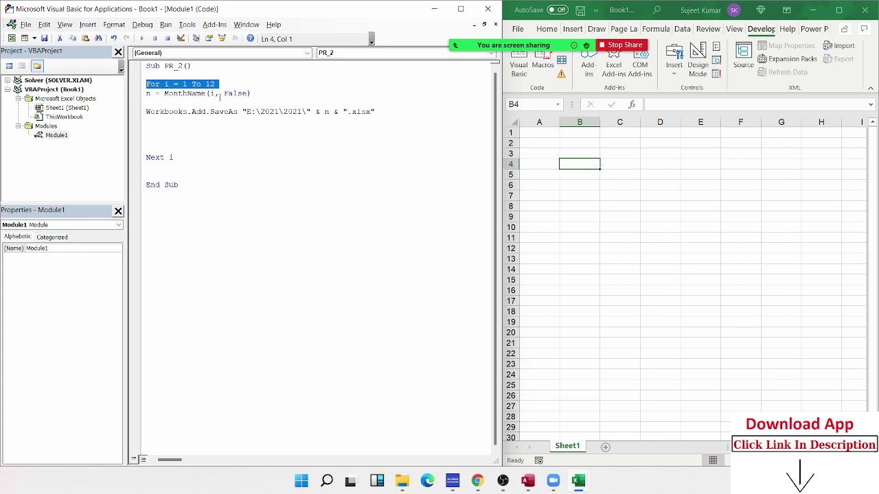
{"action": "key", "text": "Right"}
{"action": "key", "text": "shift+Down"}
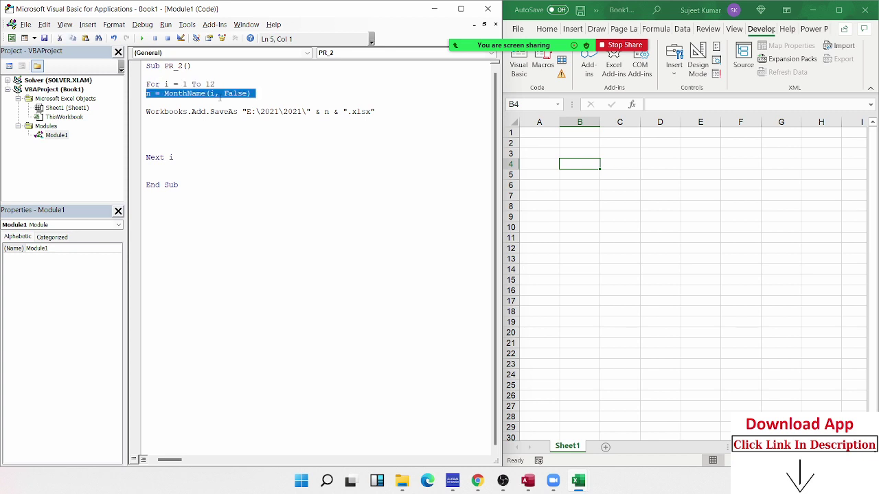
{"action": "key", "text": "Right"}
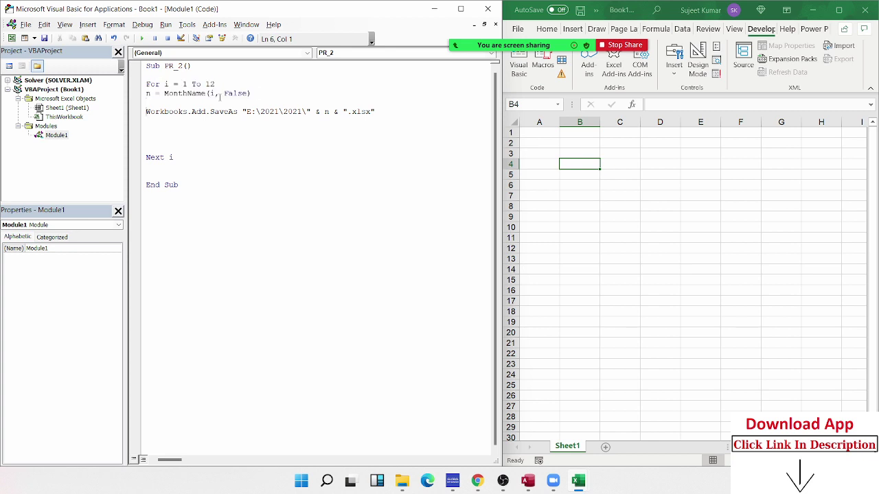
{"action": "key", "text": "shift+Down"}
{"action": "key", "text": "Right"}
{"action": "key", "text": "Return"}
Enter =DATE(2021,10,5) in B4 to produce 05-10-2021
{"action": "left_click", "coordinate": [577, 162]}
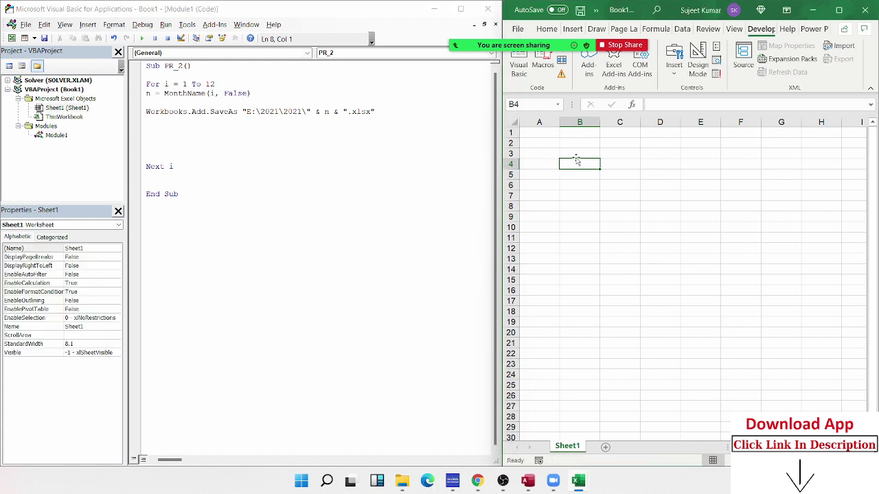
{"action": "type", "text": "=da"}
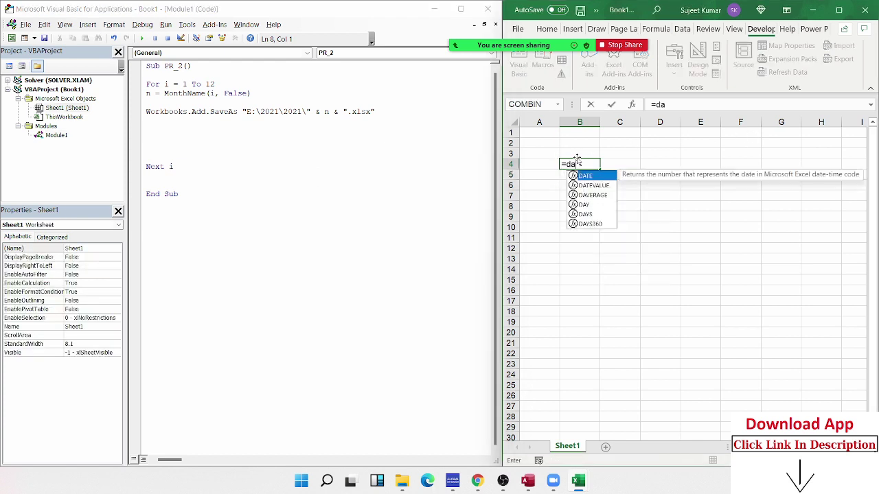
{"action": "type", "text": "te"}
{"action": "key", "text": "Tab"}
{"action": "type", "text": "2"}
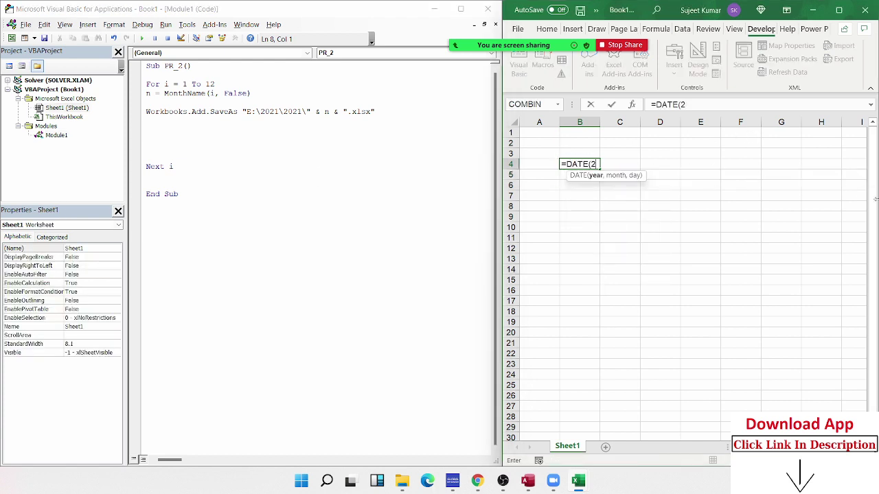
{"action": "type", "text": "024"}
{"action": "key", "text": "BackSpace"}
{"action": "type", "text": "1"}
{"action": "type", "text": ",10"}
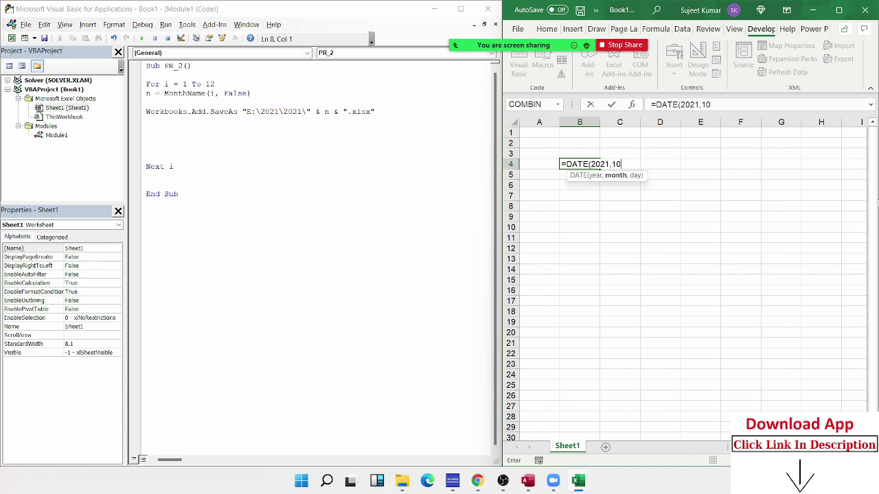
{"action": "type", "text": ",54"}
{"action": "key", "text": "BackSpace"}
{"action": "key", "text": "Return"}
{"action": "left_click", "coordinate": [591, 165]}
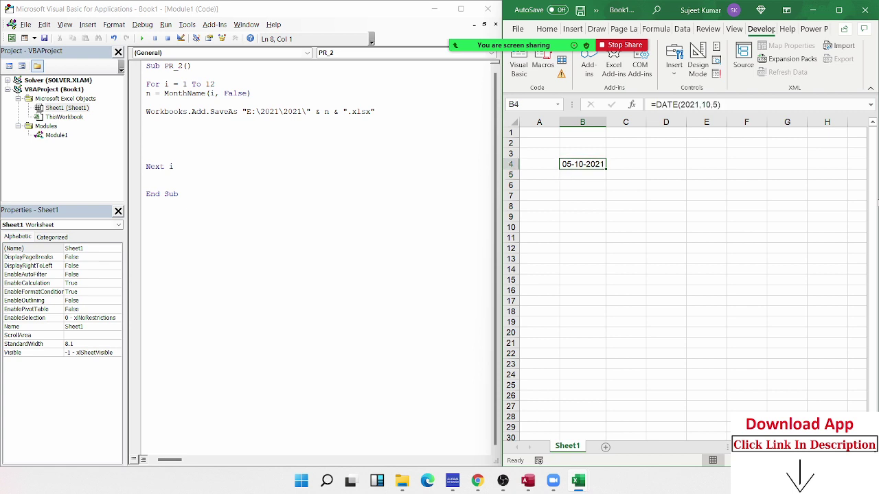
Put =EOMONTH(B4,0) in C4 and format it as a date, showing 31-Oct-21
{"action": "left_click", "coordinate": [625, 164]}
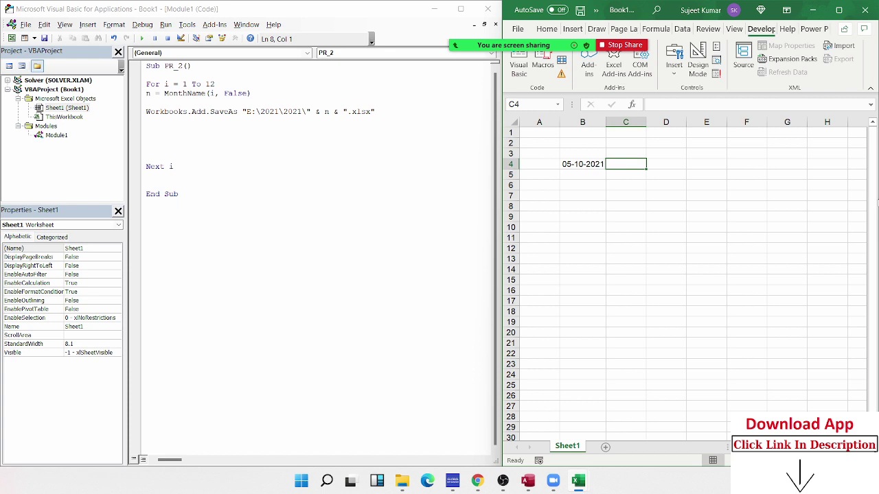
{"action": "type", "text": "=eo"}
{"action": "key", "text": "Tab"}
{"action": "key", "text": "Left"}
{"action": "key", "text": "Return"}
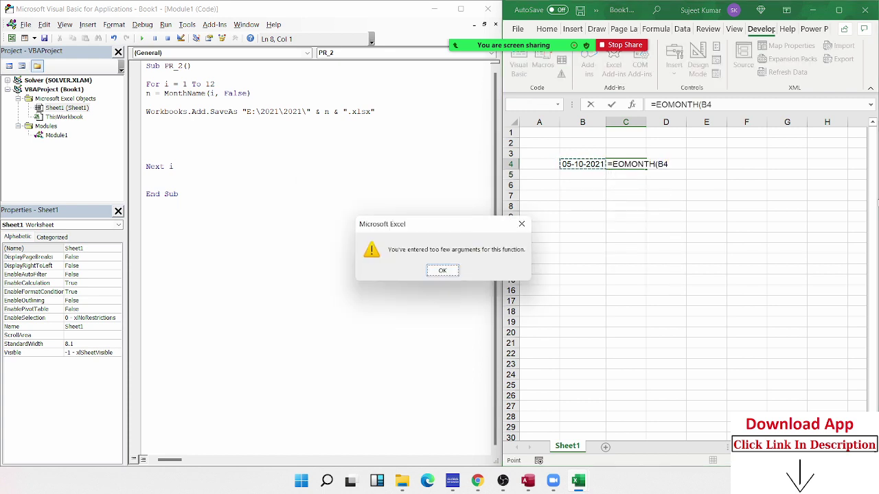
{"action": "key", "text": "Return"}
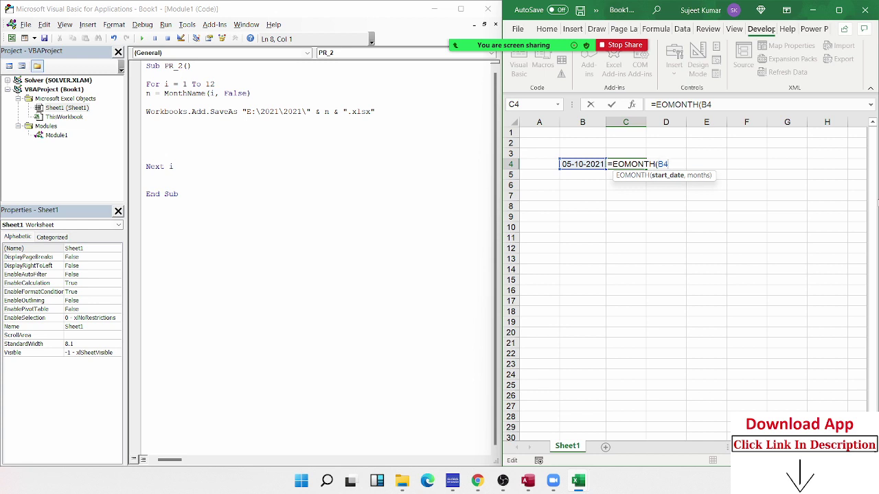
{"action": "type", "text": ",0"}
{"action": "type", "text": ")"}
{"action": "key", "text": "ctrl+Return"}
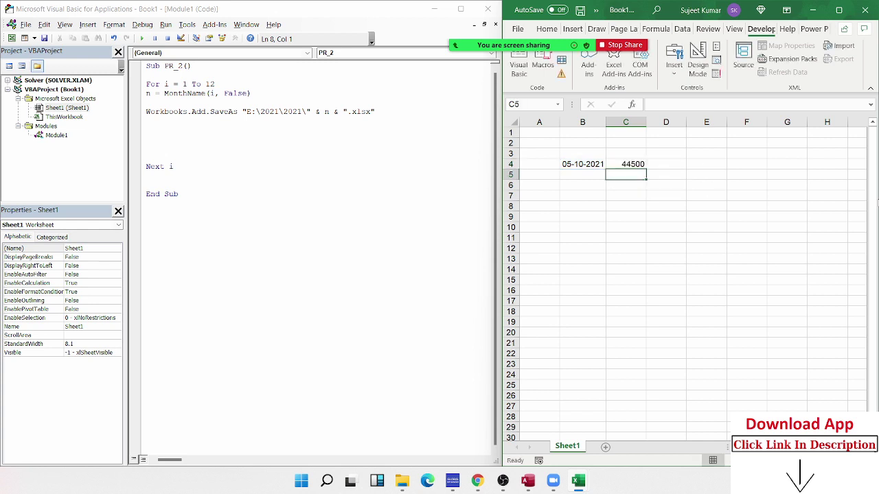
{"action": "key", "text": "ctrl+shift+3"}
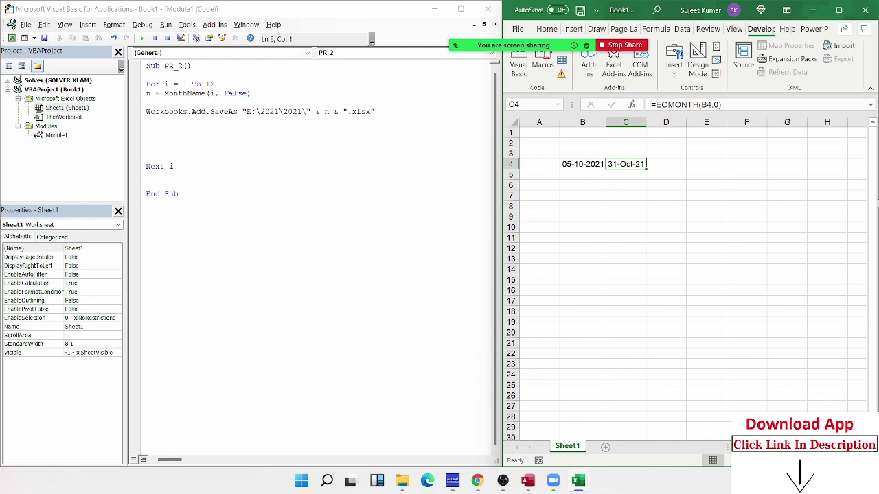
Enter =DAY(C4) in D4 to get the day count 31
{"action": "left_click", "coordinate": [666, 165]}
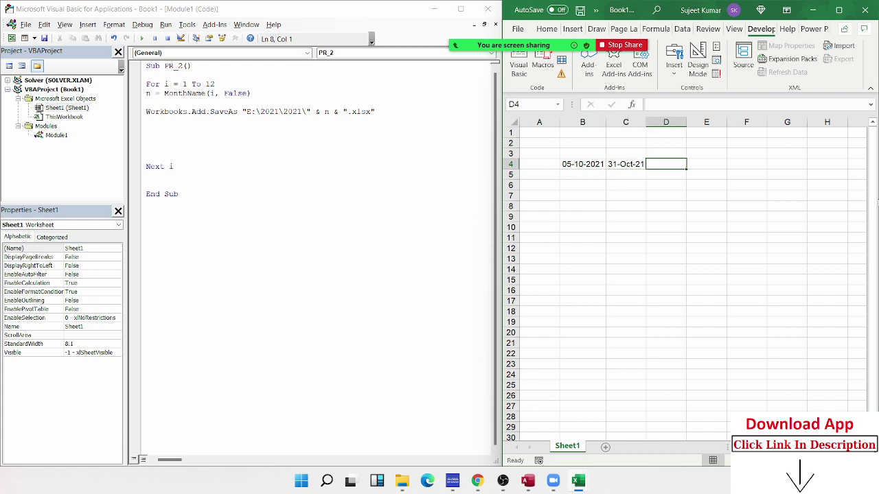
{"action": "type", "text": "=day"}
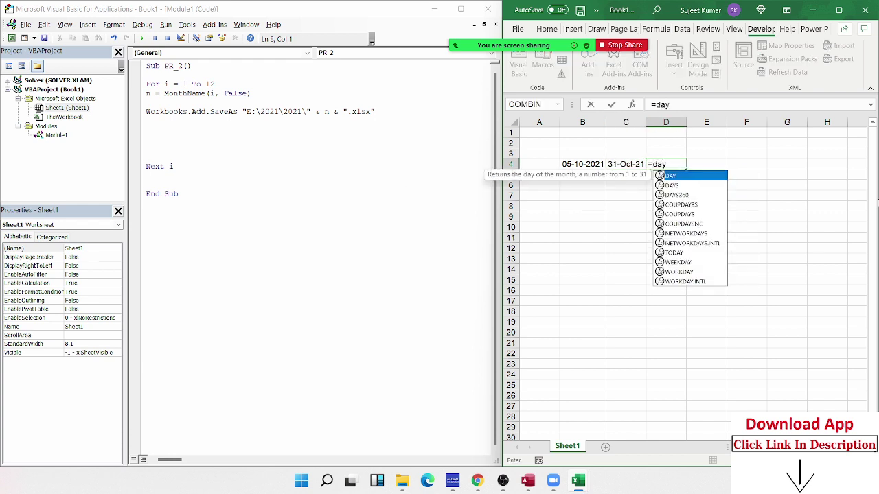
{"action": "key", "text": "Tab"}
{"action": "key", "text": "Left"}
{"action": "key", "text": "ctrl+Return"}
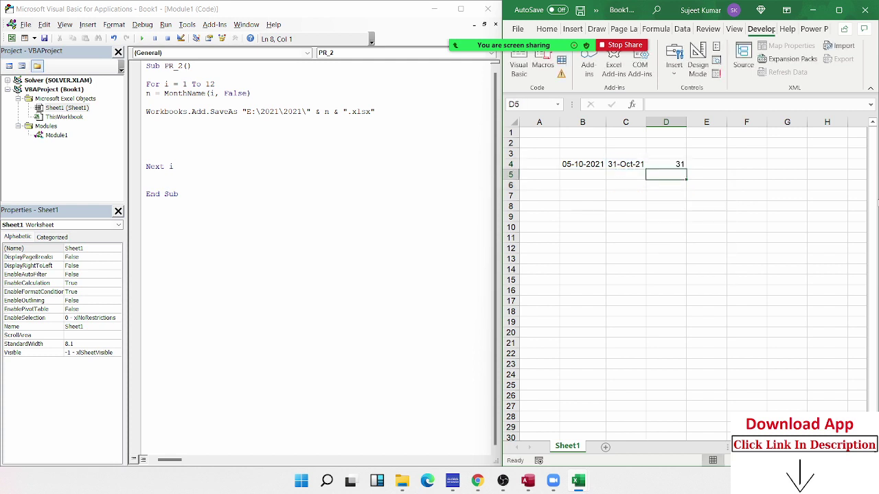
{"action": "key", "text": "Down"}
{"action": "key", "text": "Down"}
{"action": "key", "text": "Left"}
{"action": "key", "text": "Left"}
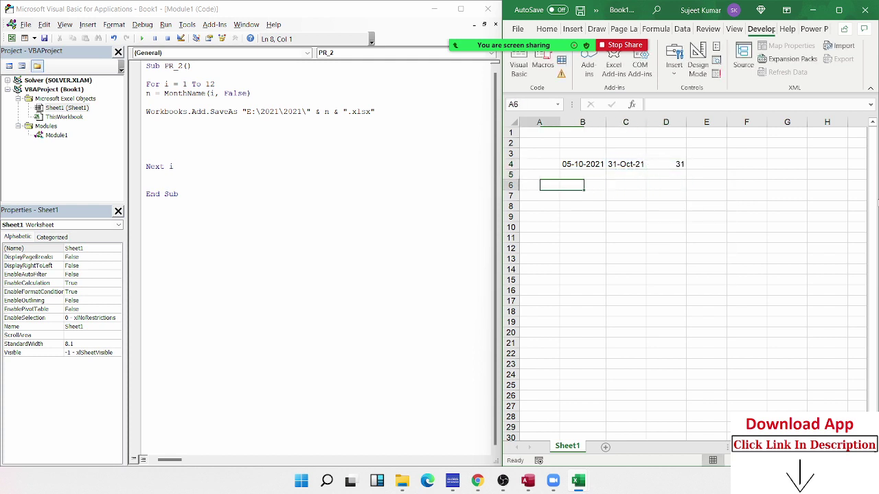
{"action": "key", "text": "Left"}
Label A6 as i=1 and enter the month number 1 in B6
{"action": "type", "text": "i=1"}
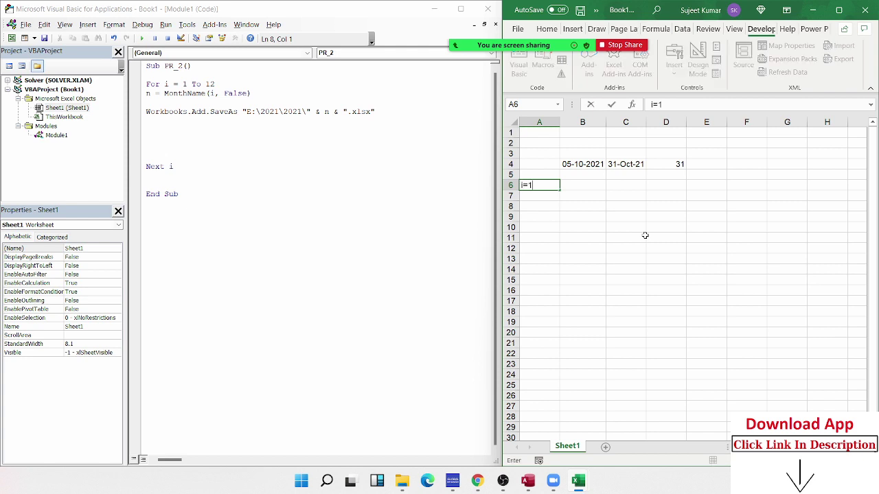
{"action": "key", "text": "Return"}
{"action": "key", "text": "Right"}
{"action": "key", "text": "Up"}
{"action": "type", "text": "1"}
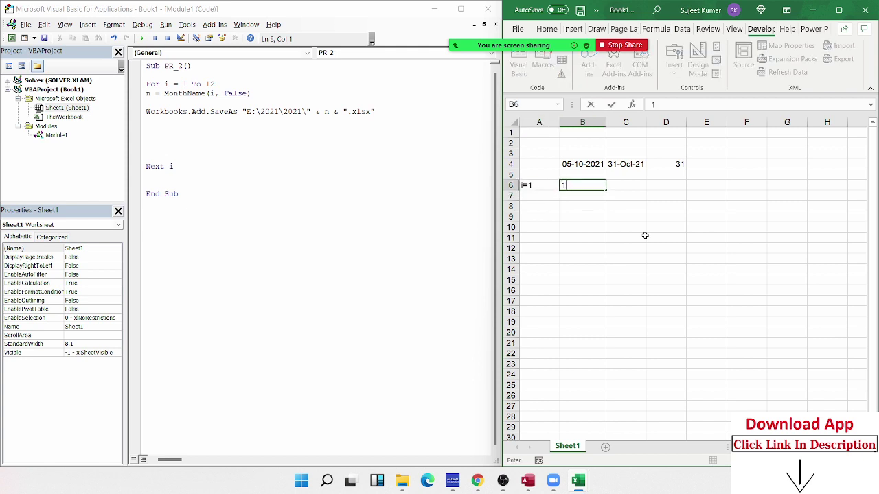
{"action": "key", "text": "Return"}
Enter =DATE(2021,B6,1) in B7, giving 01-01-2021
{"action": "type", "text": "=d"}
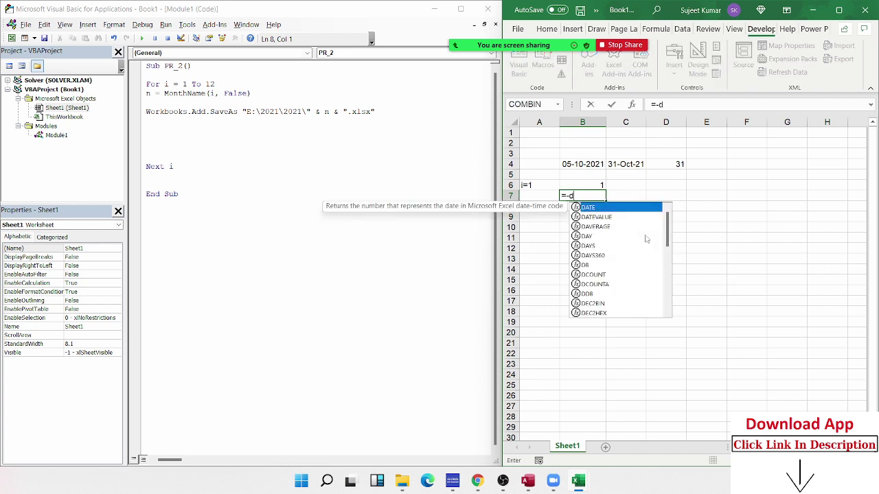
{"action": "key", "text": "BackSpace"}
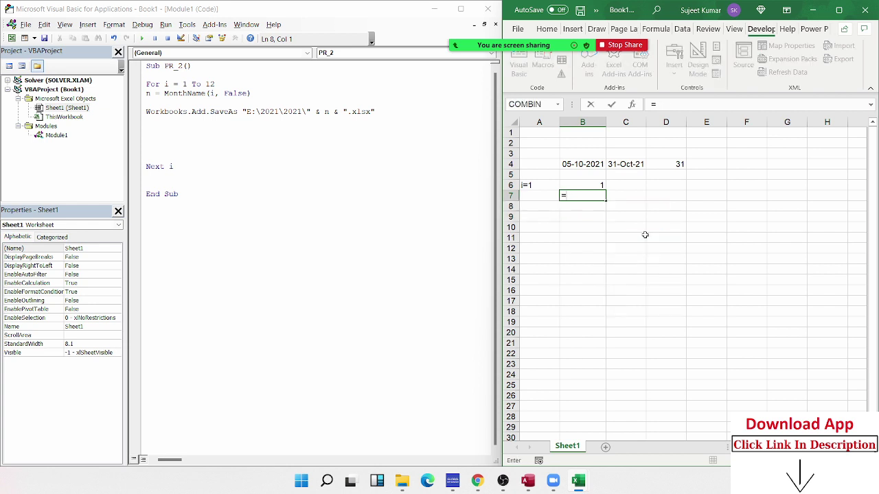
{"action": "type", "text": "dat"}
{"action": "key", "text": "Tab"}
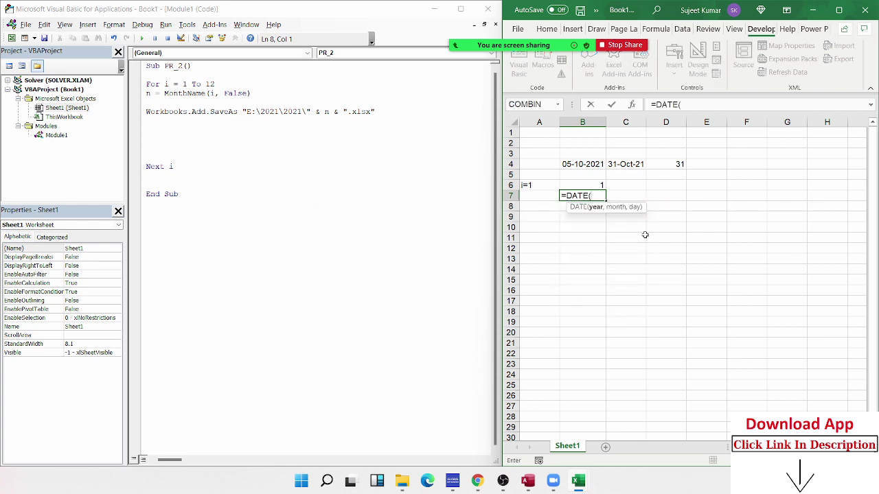
{"action": "type", "text": "202"}
{"action": "type", "text": "1,"}
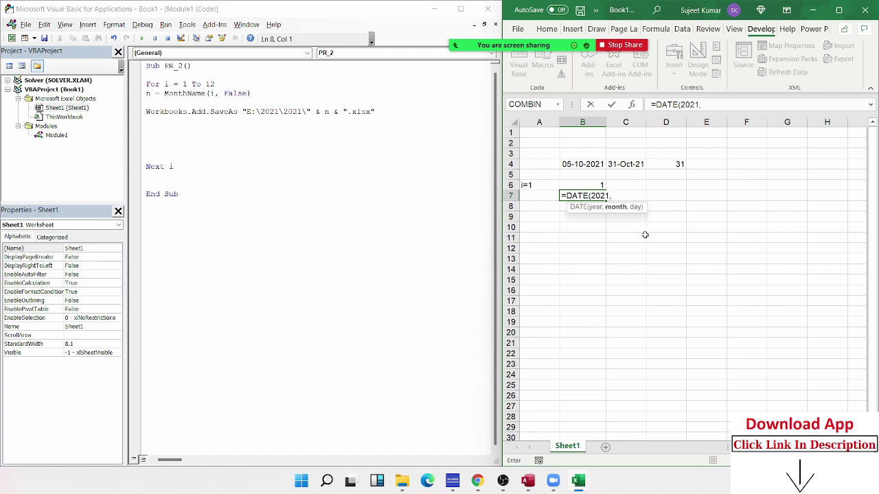
{"action": "key", "text": "Up"}
{"action": "type", "text": ",1"}
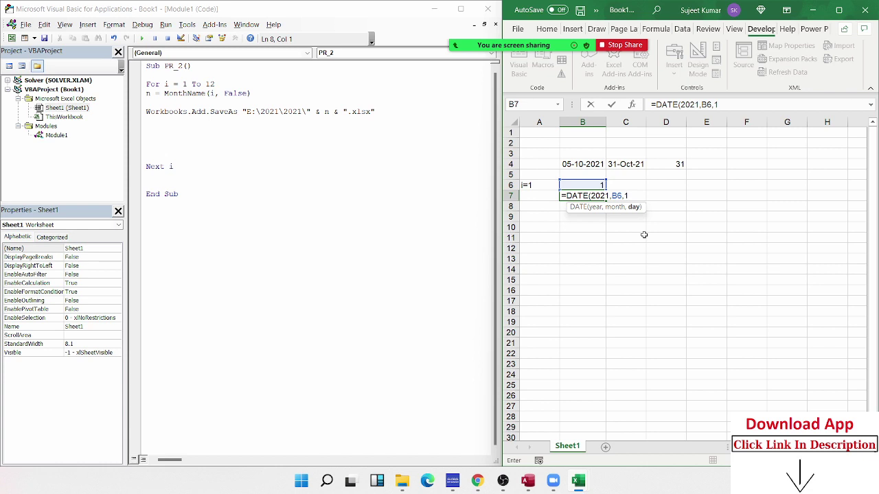
{"action": "type", "text": ")"}
{"action": "key", "text": "Return"}
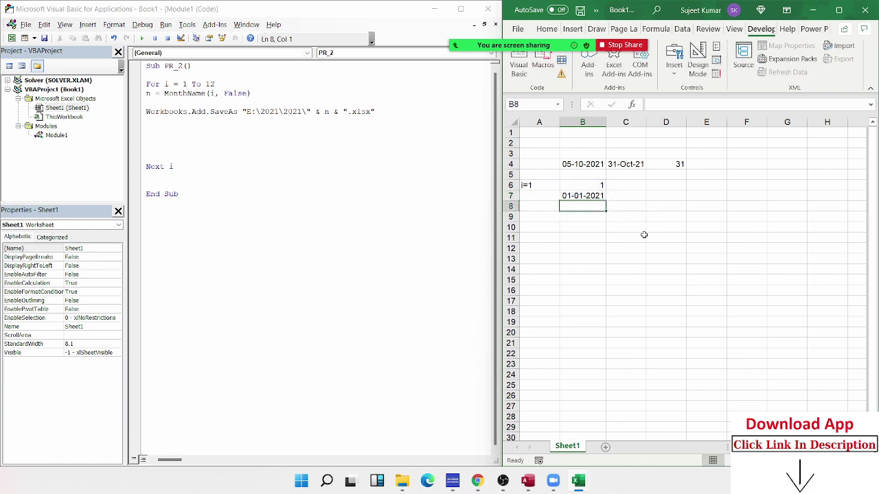
{"action": "key", "text": "Up"}
Put =EOMONTH(B7,0) in C7, formatted as a date showing 31-Jan-21
{"action": "key", "text": "Right"}
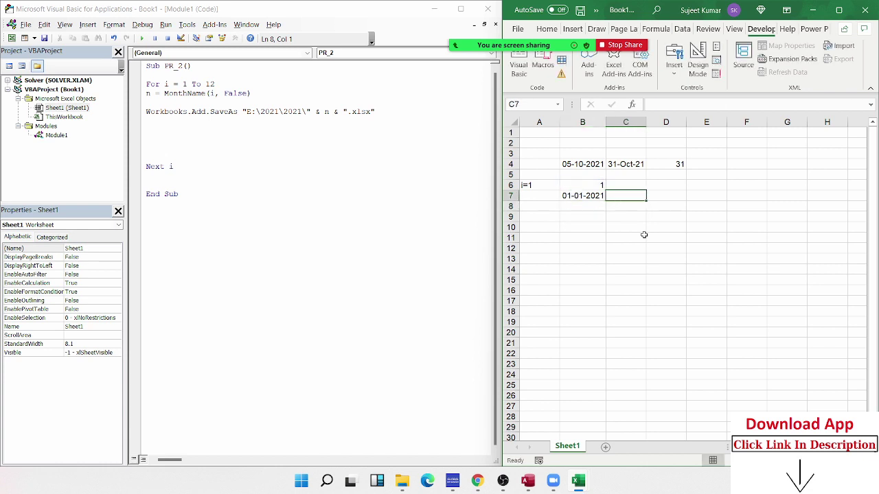
{"action": "type", "text": "=eo"}
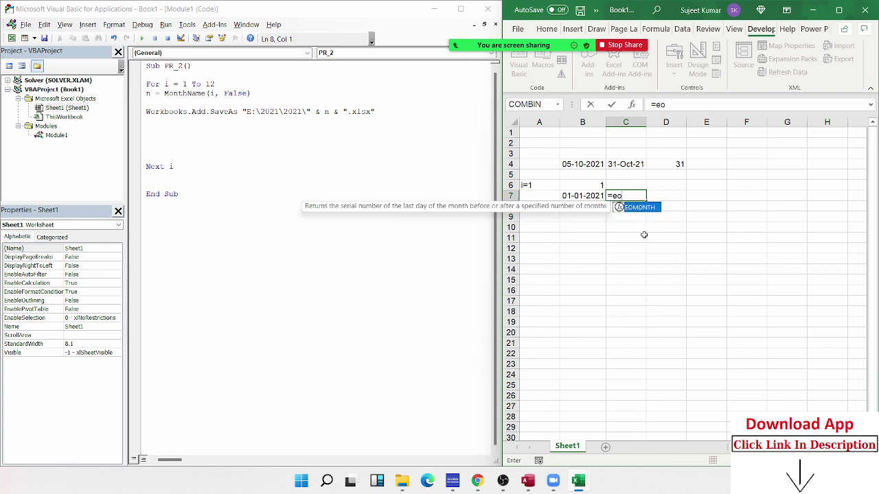
{"action": "key", "text": "Tab"}
{"action": "key", "text": "Left"}
{"action": "type", "text": ","}
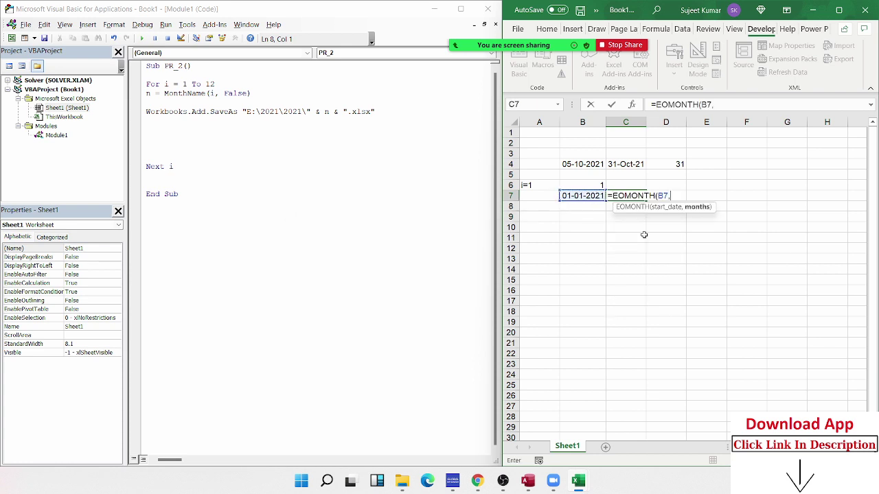
{"action": "type", "text": "0"}
{"action": "key", "text": "Return"}
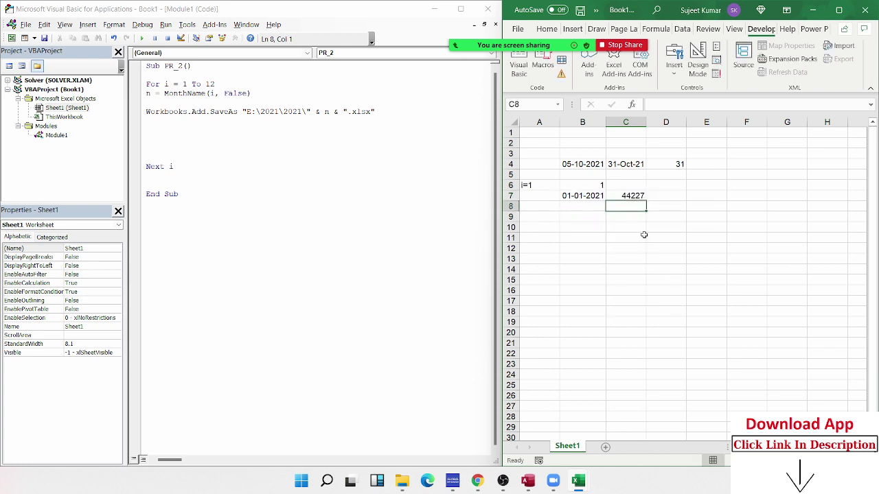
{"action": "key", "text": "Up"}
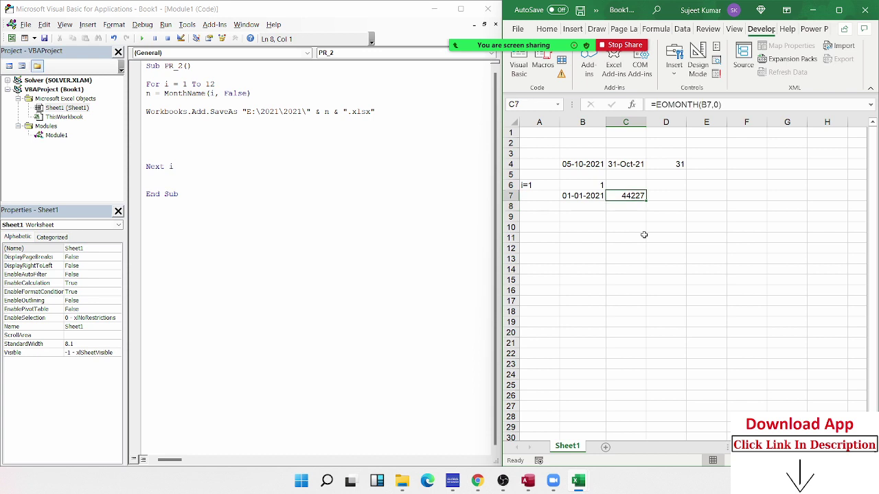
{"action": "key", "text": "ctrl+shift+3"}
Enter =DAY(C7) in D7 to return 31 days
{"action": "key", "text": "Right"}
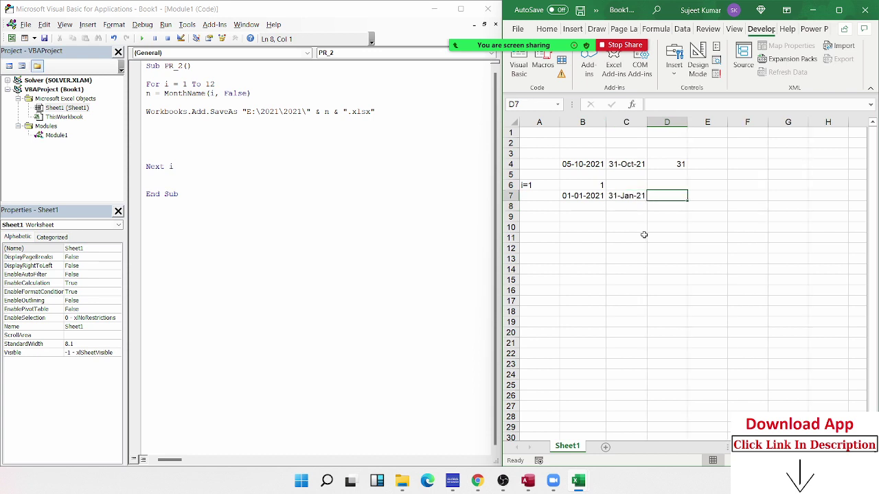
{"action": "type", "text": "=day"}
{"action": "key", "text": "Tab"}
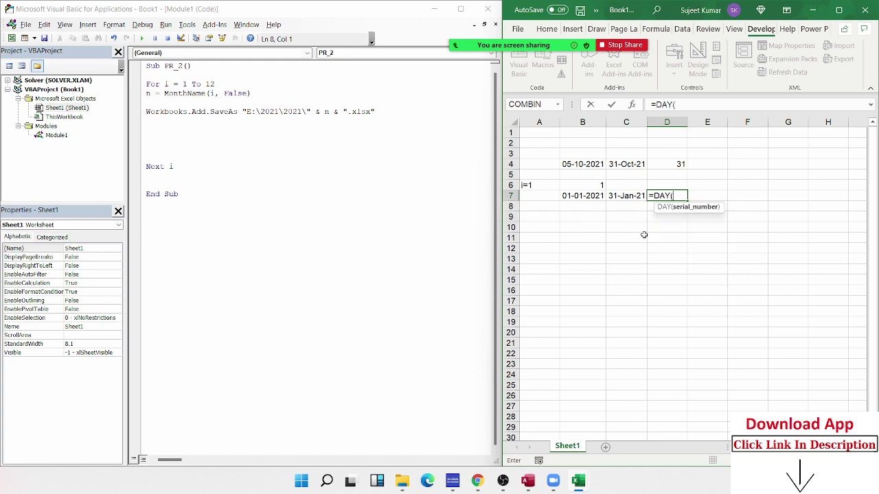
{"action": "key", "text": "Left"}
{"action": "key", "text": "Return"}
{"action": "key", "text": "Up"}
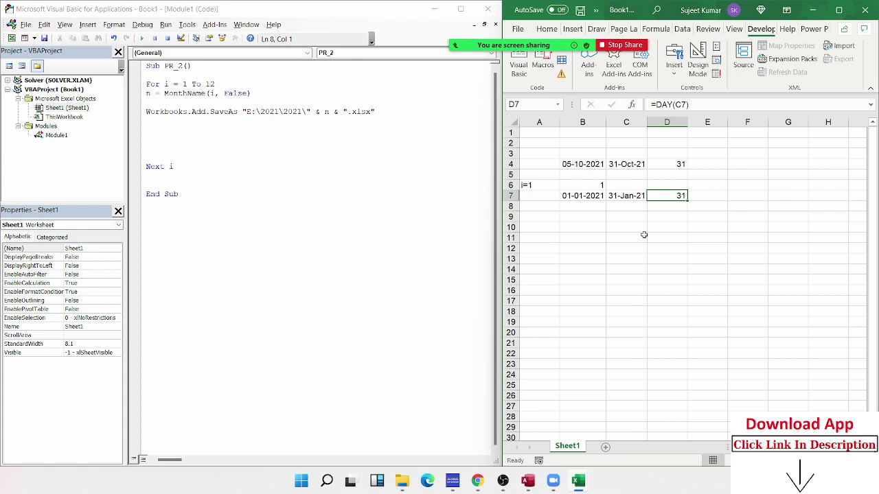
{"action": "left_click", "coordinate": [177, 147]}
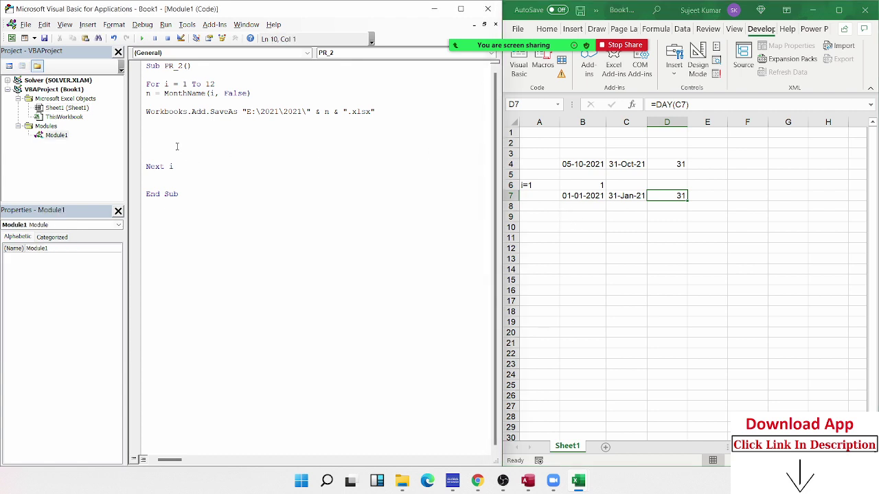
Write Sheets.Add , , 31 - Sheets.Count above Next i, followed by a blank line
{"action": "type", "text": "shee"}
{"action": "type", "text": "s"}
{"action": "key", "text": "BackSpace"}
{"action": "type", "text": "t"}
{"action": "type", "text": "s."}
{"action": "key", "text": "Down"}
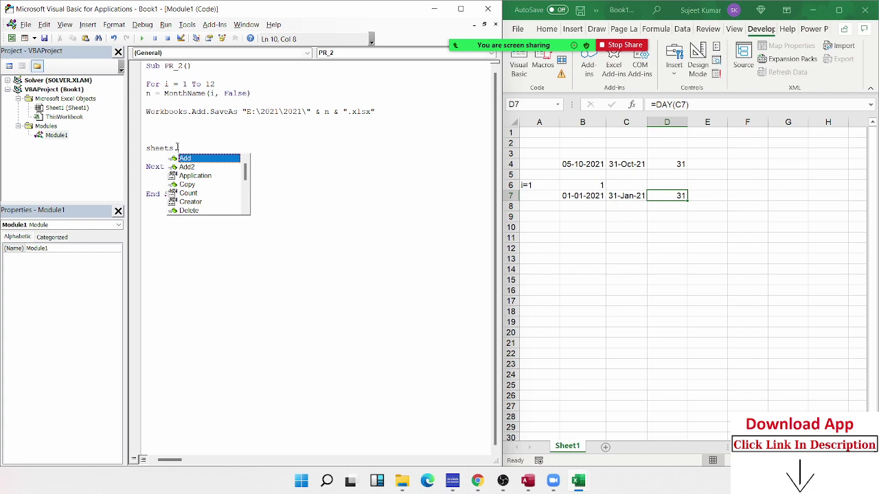
{"action": "key", "text": "Tab"}
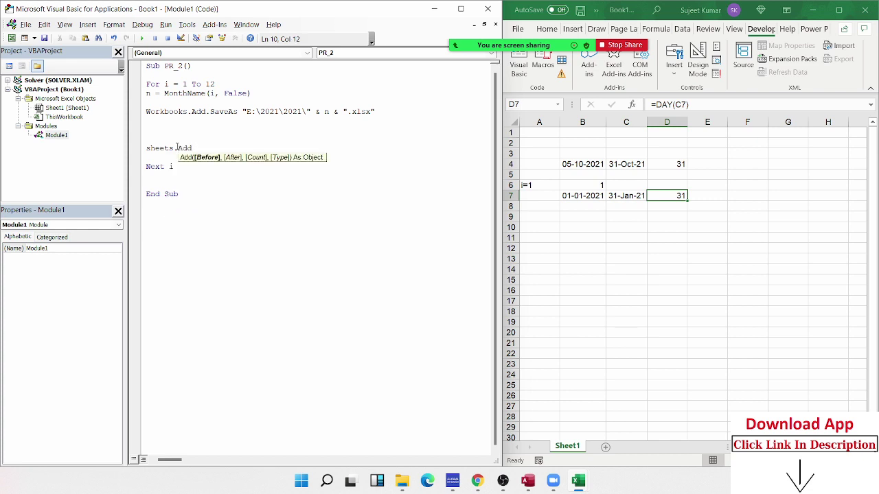
{"action": "type", "text": ",,"}
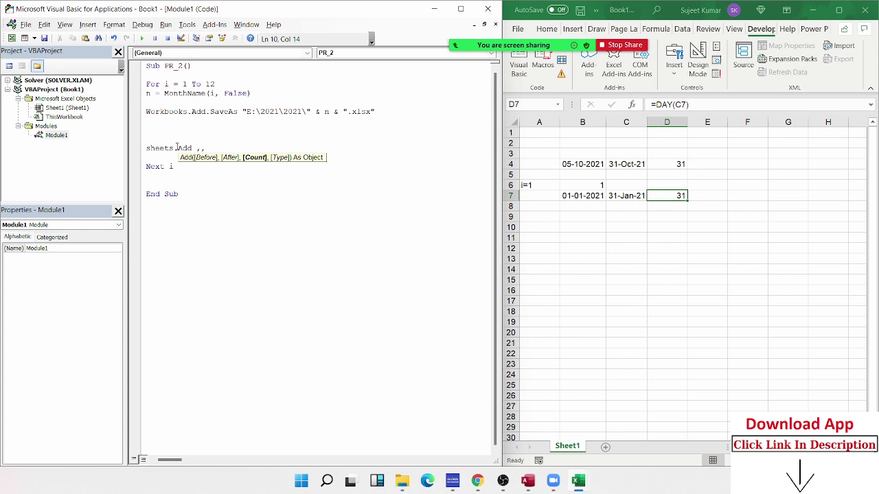
{"action": "type", "text": "31"}
{"action": "type", "text": "-sheets"}
{"action": "type", "text": ".cou"}
{"action": "key", "text": "Tab"}
{"action": "key", "text": "Down"}
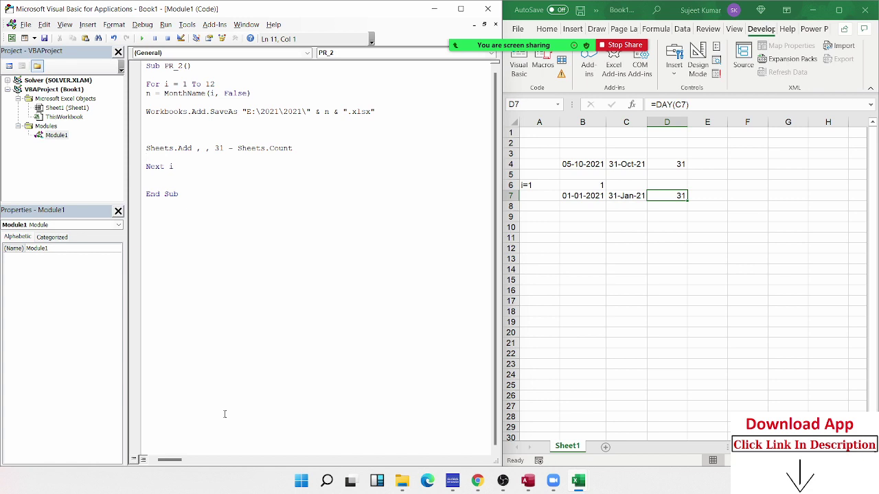
{"action": "key", "text": "Return"}
{"action": "mouse_move", "coordinate": [238, 148]}
{"action": "left_mouse_down"}
{"action": "mouse_move", "coordinate": [292, 148]}
{"action": "mouse_move", "coordinate": [213, 150]}
{"action": "left_mouse_up"}
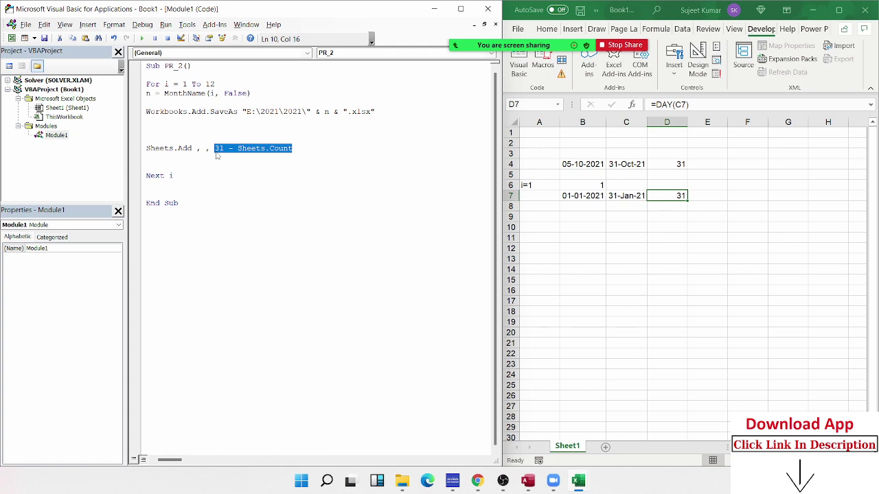
Highlight the 31 in Sheets.Add alongside the test cells B6:D7
{"action": "left_click", "coordinate": [217, 150]}
{"action": "double_click", "coordinate": [218, 148]}
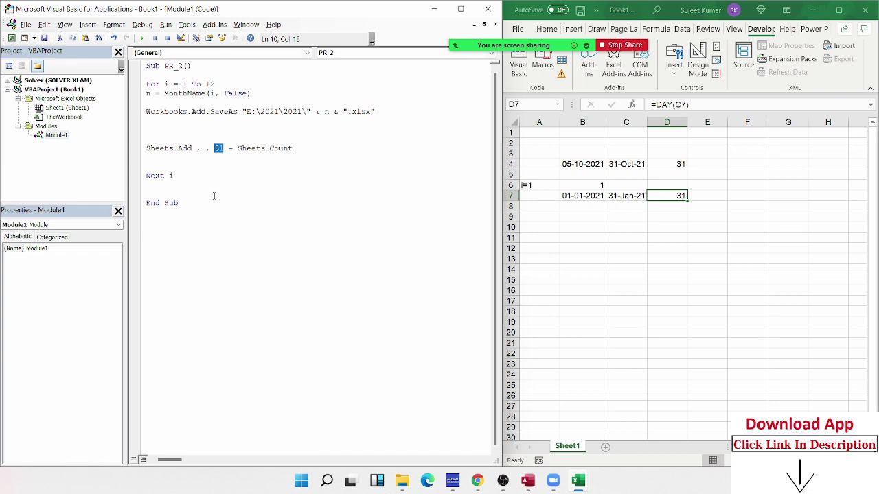
{"action": "left_click_drag", "start_coordinate": [587, 194], "coordinate": [661, 186]}
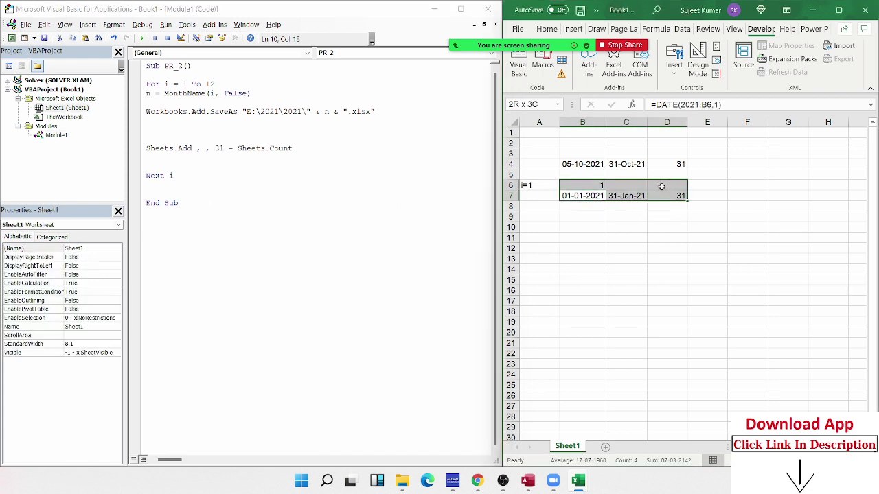
Type d = DateSerial(2021,1,1) on the blank line below SaveAs
{"action": "left_click", "coordinate": [164, 123]}
{"action": "type", "text": "'"}
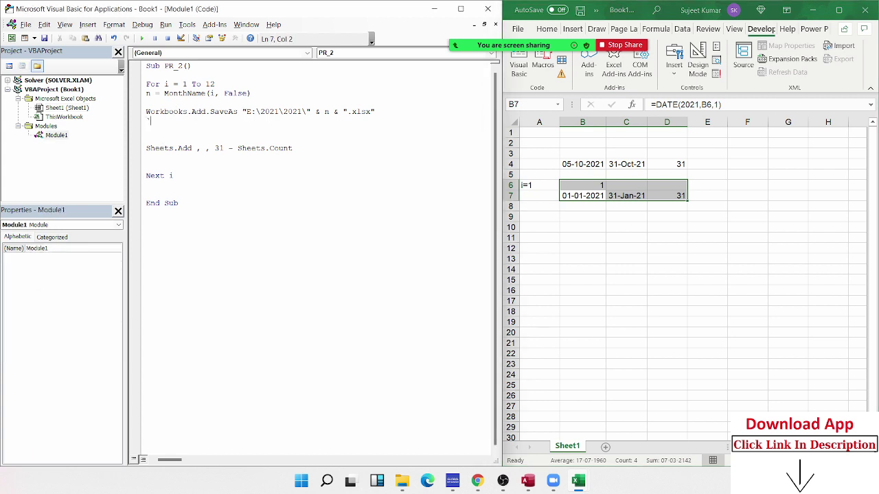
{"action": "type", "text": "d"}
{"action": "type", "text": "="}
{"action": "type", "text": "datese"}
{"action": "type", "text": "rial"}
{"action": "type", "text": "("}
{"action": "key", "text": "BackSpace"}
{"action": "key", "text": "BackSpace"}
{"action": "key", "text": "BackSpace"}
{"action": "key", "text": "BackSpace"}
{"action": "type", "text": "ial"}
{"action": "type", "text": "("}
{"action": "key", "text": "BackSpace"}
{"action": "key", "text": "BackSpace"}
{"action": "key", "text": "BackSpace"}
{"action": "type", "text": "a"}
{"action": "type", "text": "l"}
{"action": "type", "text": "("}
{"action": "key", "text": "BackSpace"}
{"action": "key", "text": "BackSpace"}
{"action": "key", "text": "BackSpace"}
{"action": "type", "text": "ial"}
{"action": "type", "text": "("}
{"action": "type", "text": "2021"}
{"action": "type", "text": ",1,1"}
{"action": "type", "text": ")"}
Clear the compile error, delete the stray backtick, and add a blank line
{"action": "left_click", "coordinate": [241, 110]}
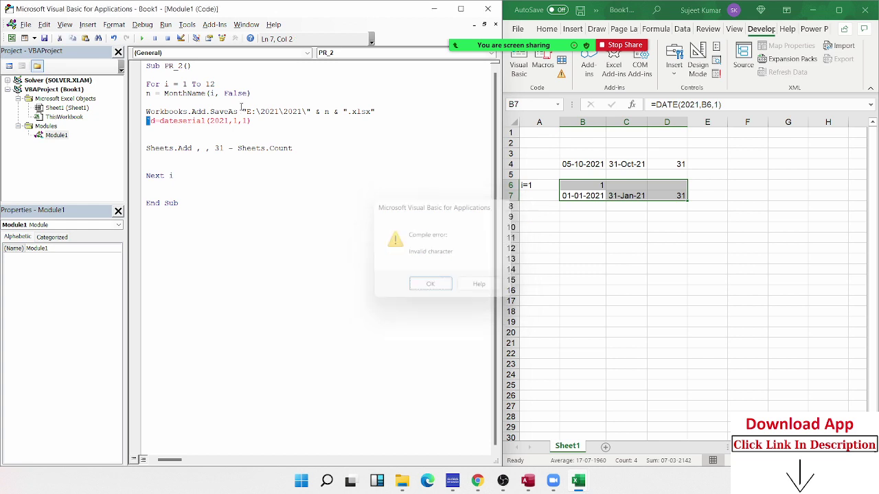
{"action": "key", "text": "Return"}
{"action": "key", "text": "Left"}
{"action": "key", "text": "Delete"}
{"action": "key", "text": "Down"}
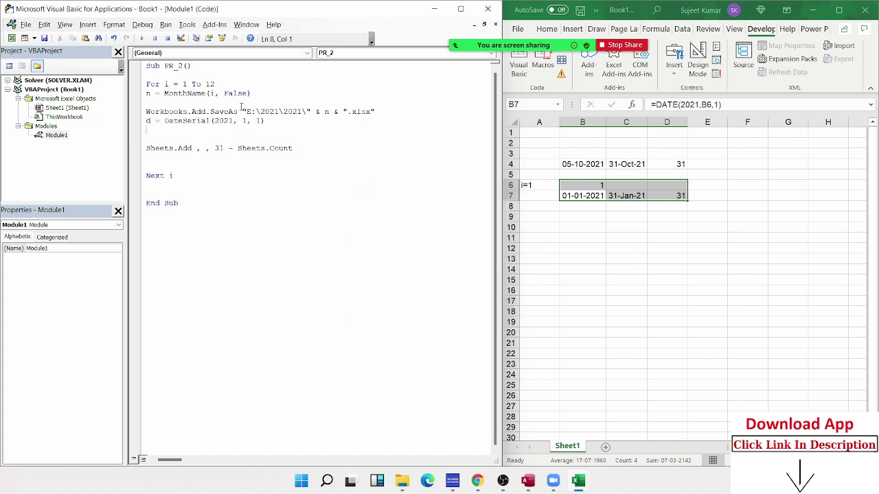
{"action": "key", "text": "Return"}
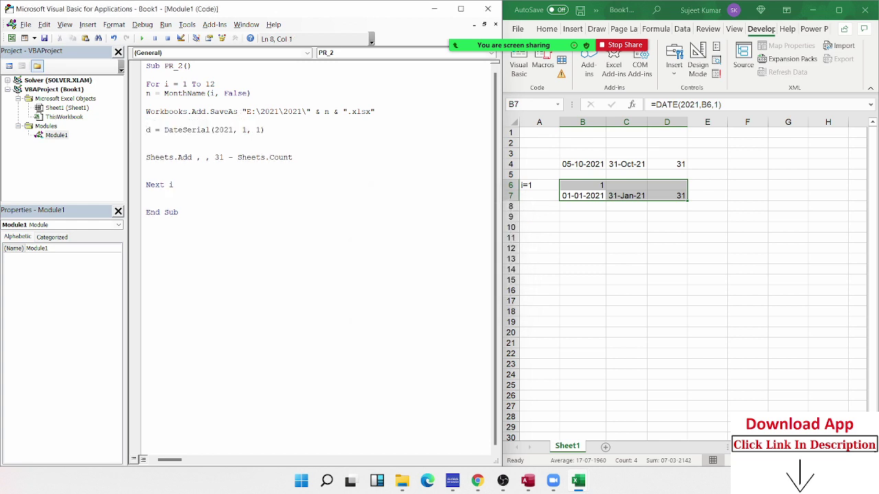
Replace the fixed month 1 with i, making DateSerial(2021, i, 1)
{"action": "left_click", "coordinate": [245, 129]}
{"action": "key", "text": "BackSpace"}
{"action": "type", "text": "i"}
{"action": "left_click", "coordinate": [147, 139]}
{"action": "left_click", "coordinate": [245, 130]}
{"action": "key", "text": "End"}
Try an eomonth entry above Sheets.Add, then remove it and restore the blank line
{"action": "left_click", "coordinate": [163, 130]}
{"action": "left_click", "coordinate": [177, 145]}
{"action": "type", "text": "e"}
{"action": "type", "text": "cmonth"}
{"action": "key", "text": "BackSpace"}
{"action": "key", "text": "BackSpace"}
{"action": "key", "text": "BackSpace"}
{"action": "key", "text": "BackSpace"}
{"action": "key", "text": "BackSpace"}
{"action": "key", "text": "BackSpace"}
{"action": "key", "text": "BackSpace"}
{"action": "key", "text": "Return"}
Insert Application.WorksheetFunction right after d = on the DateSerial line
{"action": "left_click", "coordinate": [145, 130]}
{"action": "key", "text": "Right"}
{"action": "key", "text": "Right"}
{"action": "type", "text": "applica"}
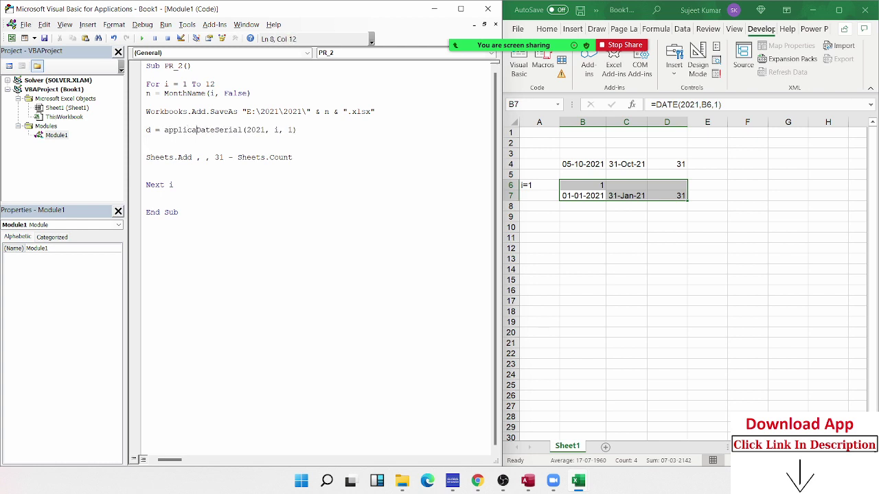
{"action": "type", "text": "tion.wo"}
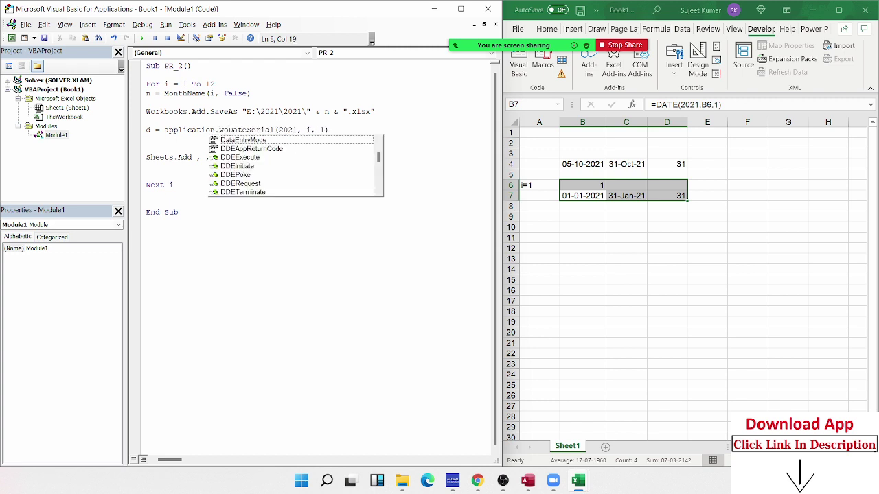
{"action": "type", "text": "k"}
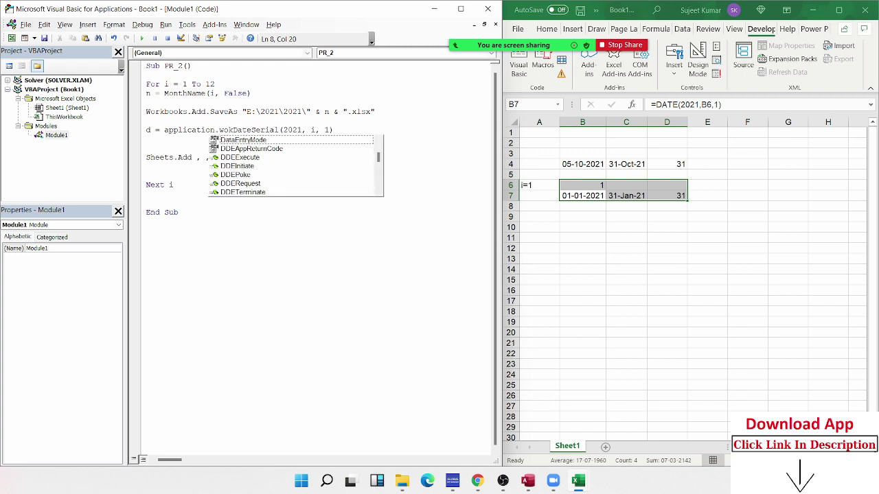
{"action": "type", "text": "shh"}
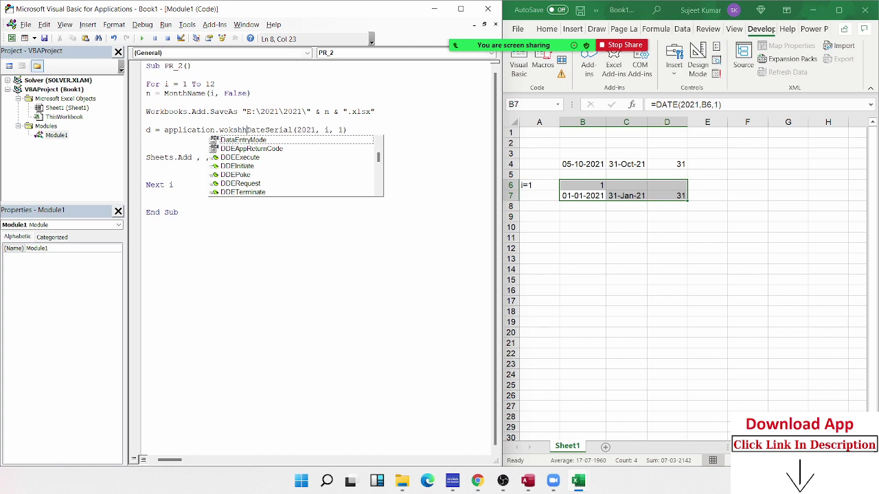
{"action": "key", "text": "BackSpace"}
{"action": "key", "text": "BackSpace"}
{"action": "key", "text": "BackSpace"}
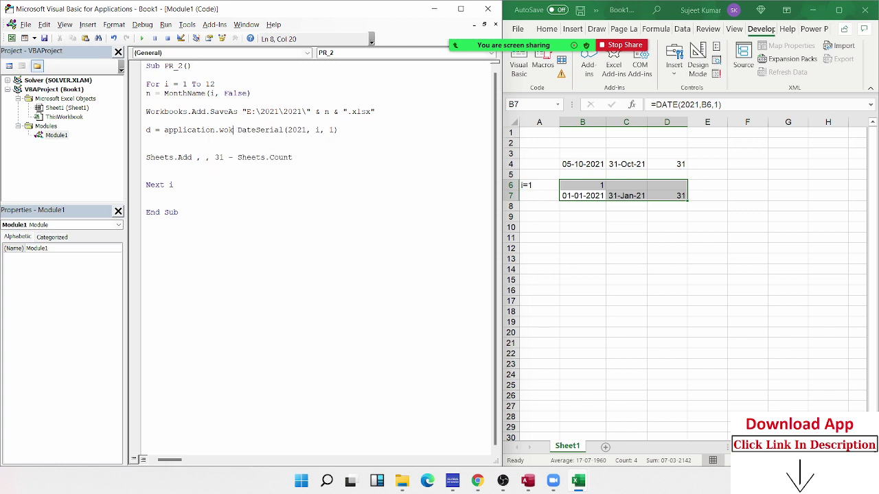
{"action": "key", "text": "BackSpace"}
{"action": "key", "text": "BackSpace"}
{"action": "key", "text": "BackSpace"}
{"action": "type", "text": "."}
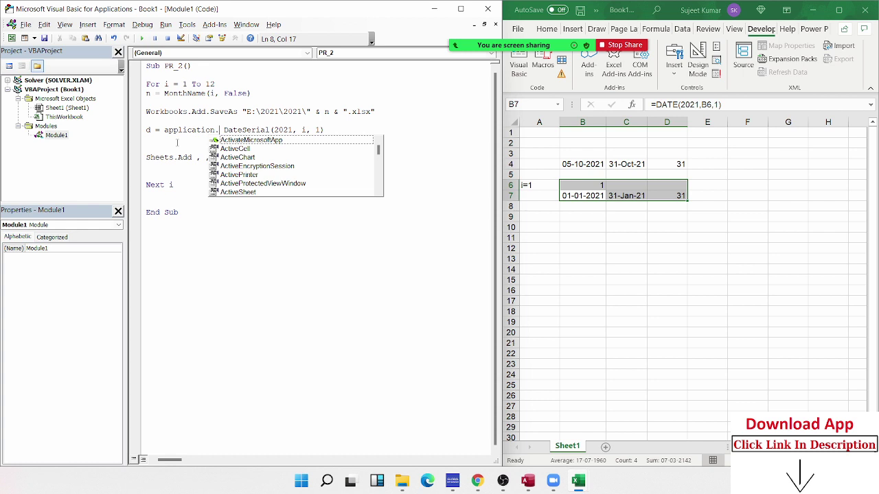
{"action": "type", "text": "w"}
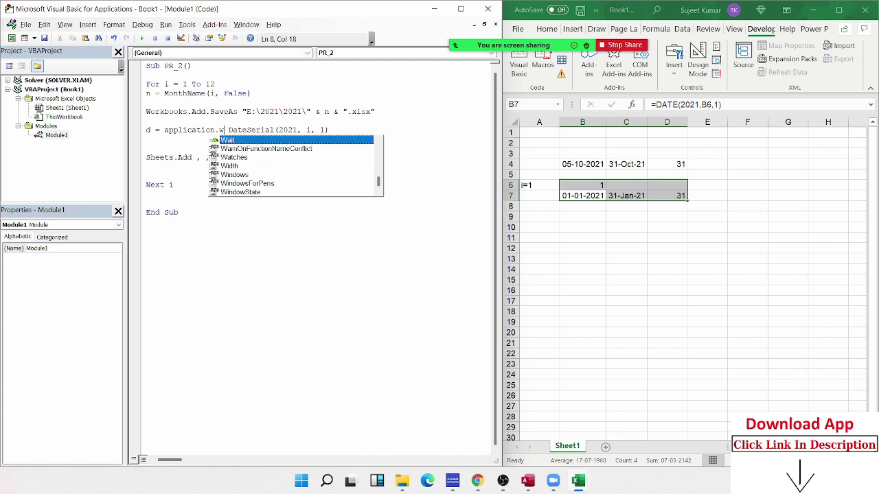
{"action": "type", "text": "or"}
{"action": "key", "text": "Down"}
{"action": "key", "text": "Tab"}
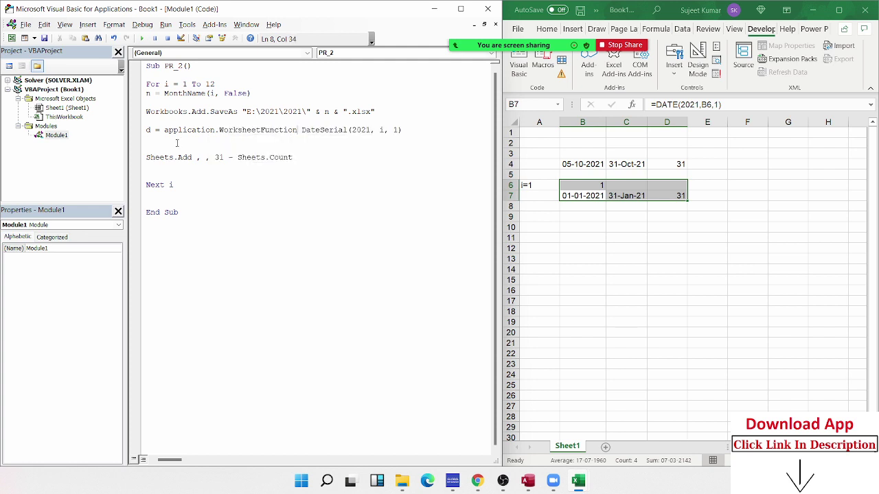
Add .EoMonth( before DateSerial and close the call with , 0)
{"action": "type", "text": ".eo"}
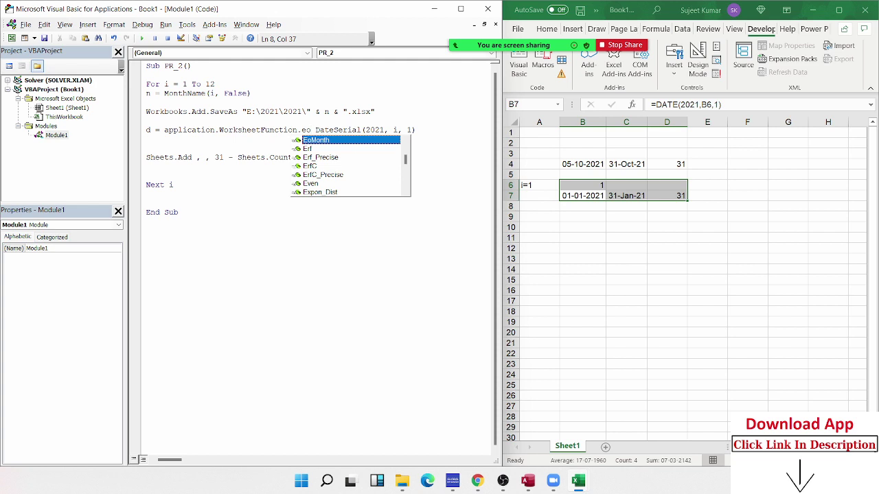
{"action": "key", "text": "Tab"}
{"action": "type", "text": "("}
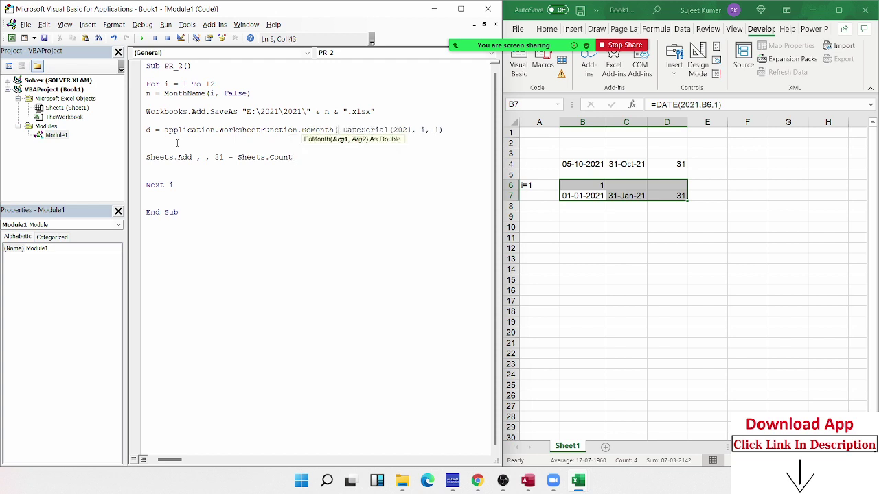
{"action": "key", "text": "Delete"}
{"action": "left_click", "coordinate": [451, 129]}
{"action": "type", "text": ",0"}
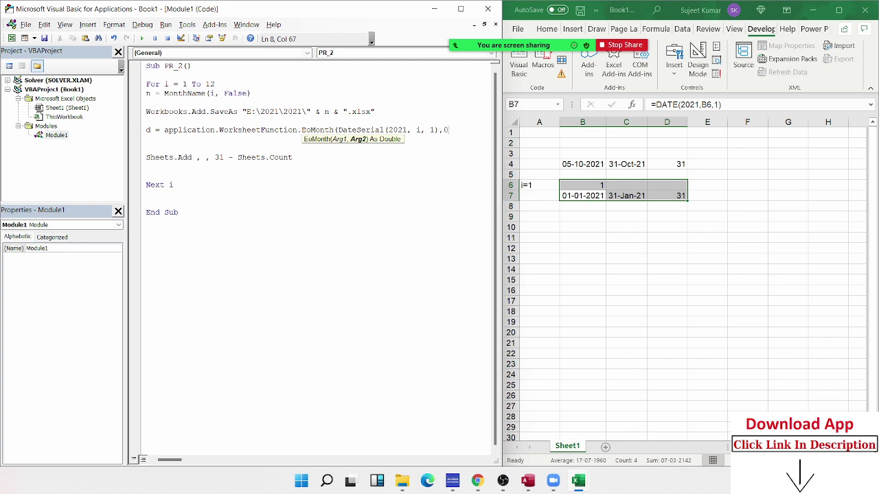
{"action": "left_click", "coordinate": [412, 160]}
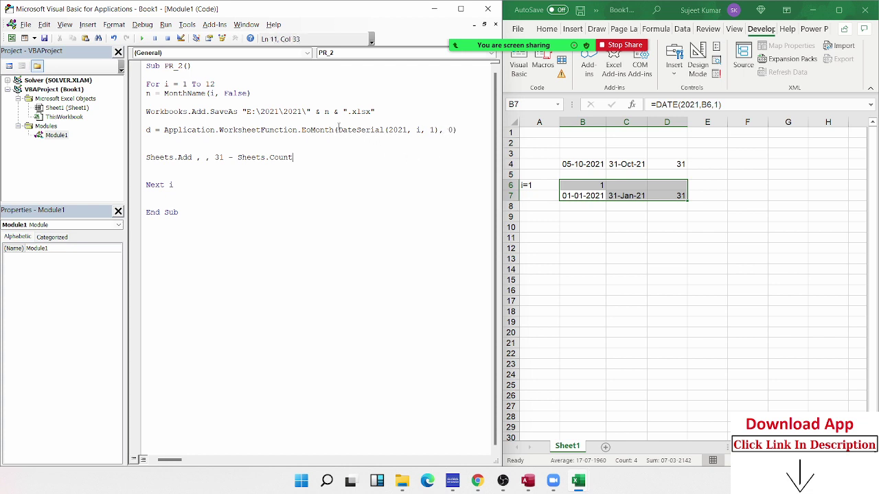
{"action": "left_click_drag", "start_coordinate": [338, 130], "coordinate": [438, 130]}
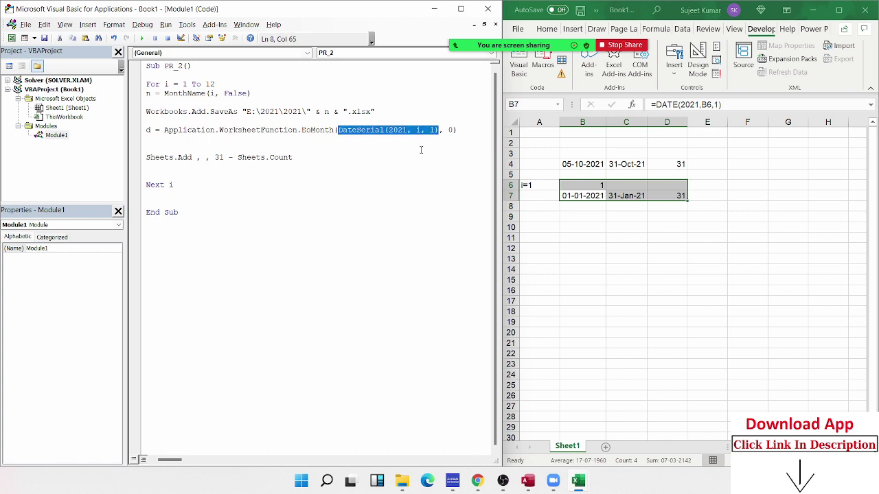
{"action": "left_click_drag", "start_coordinate": [457, 130], "coordinate": [164, 130]}
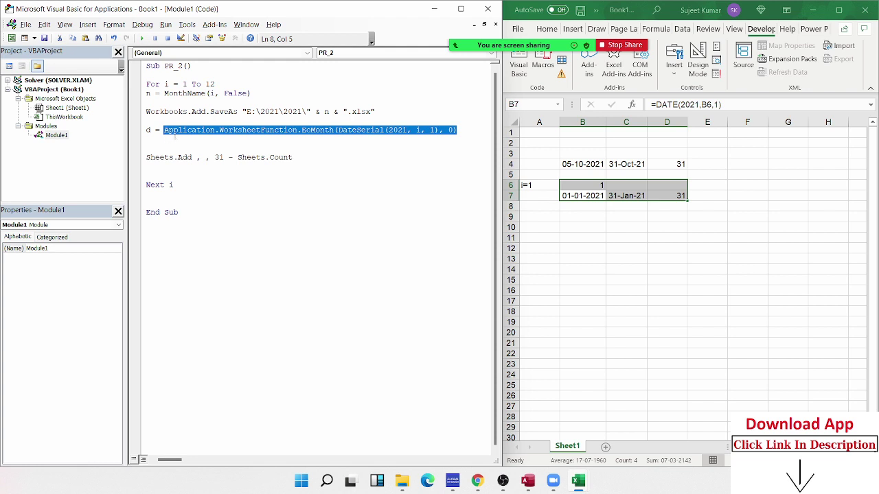
{"action": "left_click", "coordinate": [638, 195]}
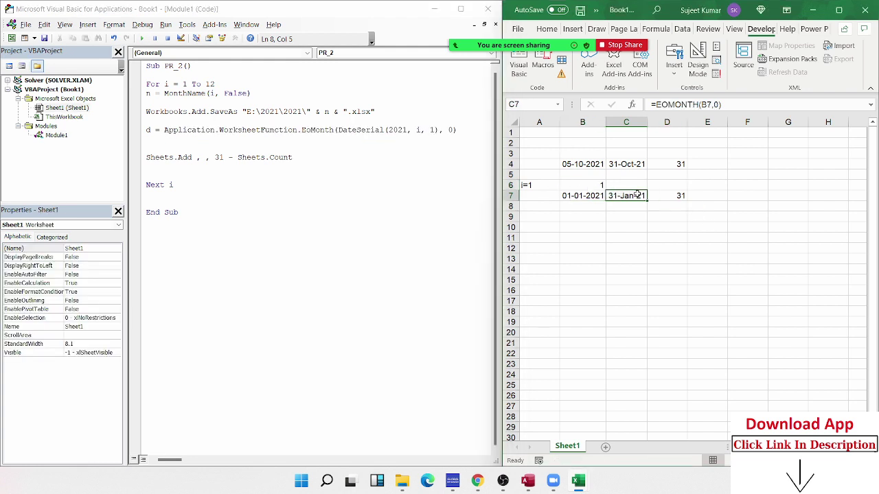
{"action": "left_click", "coordinate": [664, 195]}
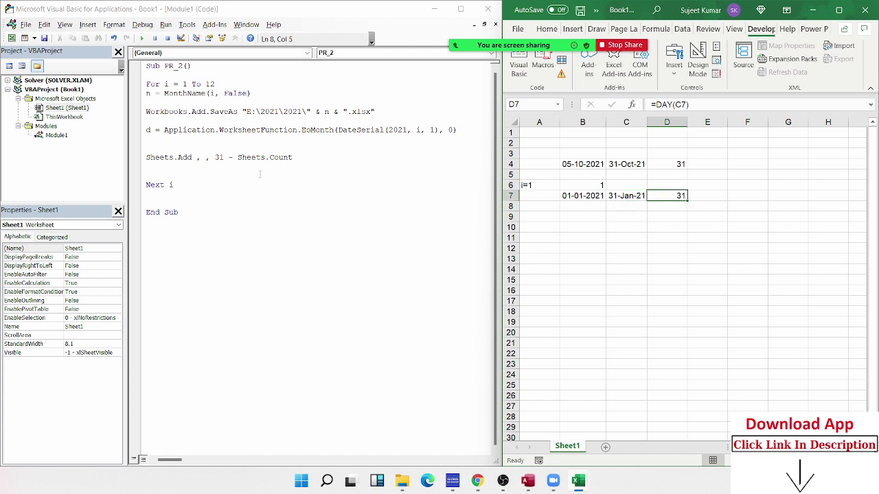
{"action": "left_click", "coordinate": [160, 130]}
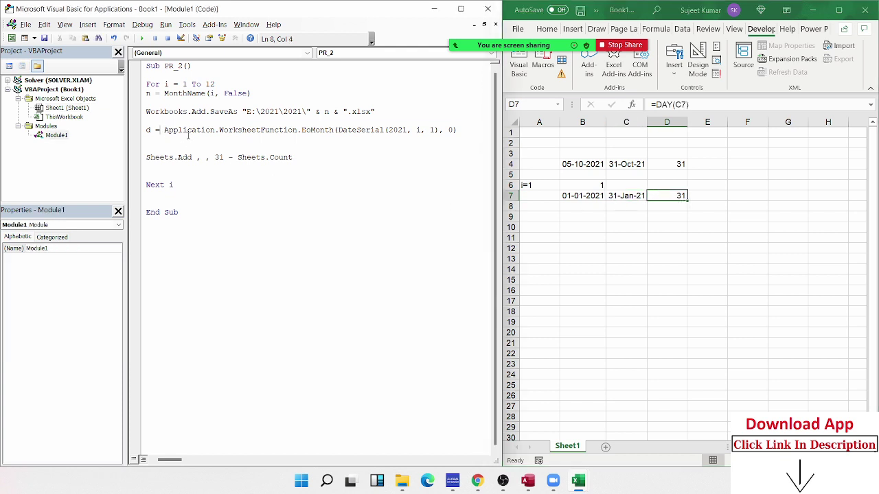
Make d = Day(Application.WorksheetFunction.EoMonth(...)) and change Sheets.Add to d - Sheets.Count
{"action": "type", "text": "day"}
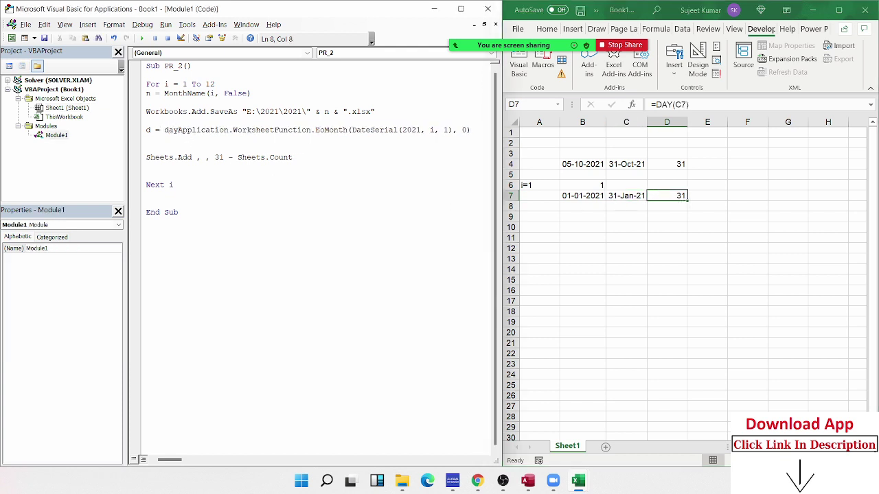
{"action": "type", "text": "("}
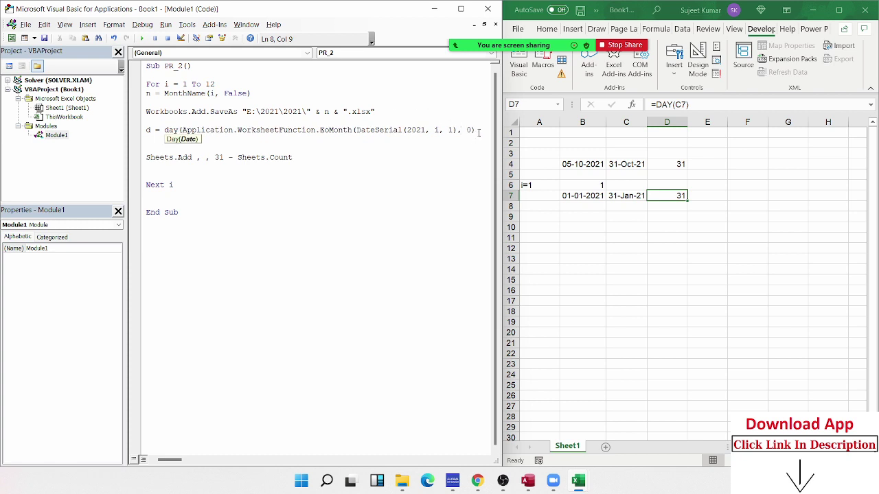
{"action": "left_click", "coordinate": [480, 130]}
{"action": "type", "text": ")"}
{"action": "key", "text": "Down"}
{"action": "double_click", "coordinate": [219, 157]}
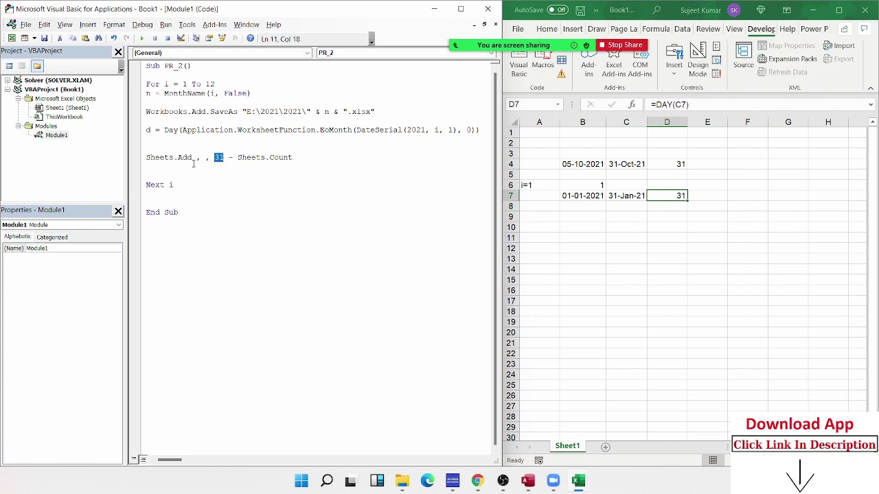
{"action": "type", "text": "d"}
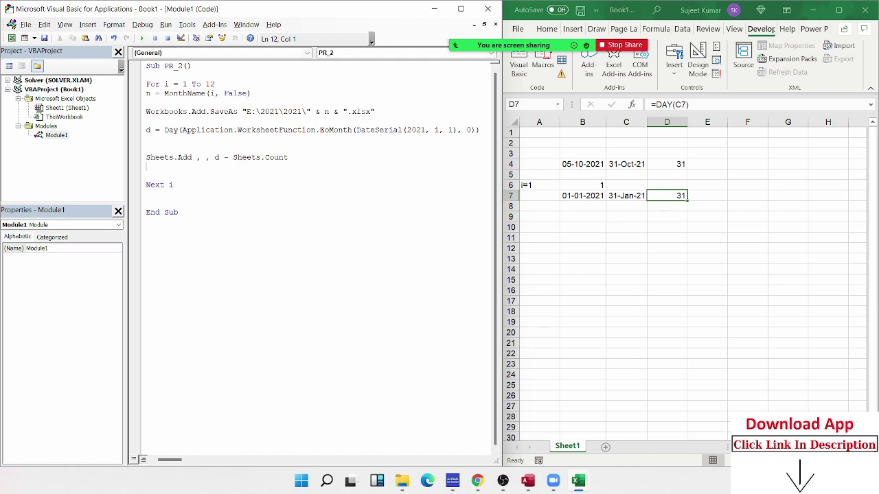
Check cell B7's DATE formula and the EoMonth call, then add a blank line above Next i
{"action": "key", "text": "Return"}
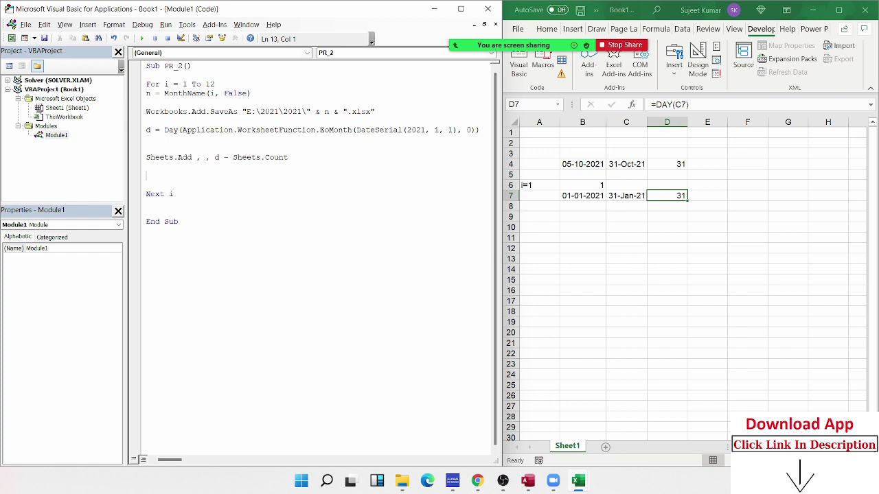
{"action": "left_click", "coordinate": [289, 158]}
{"action": "left_click", "coordinate": [601, 195]}
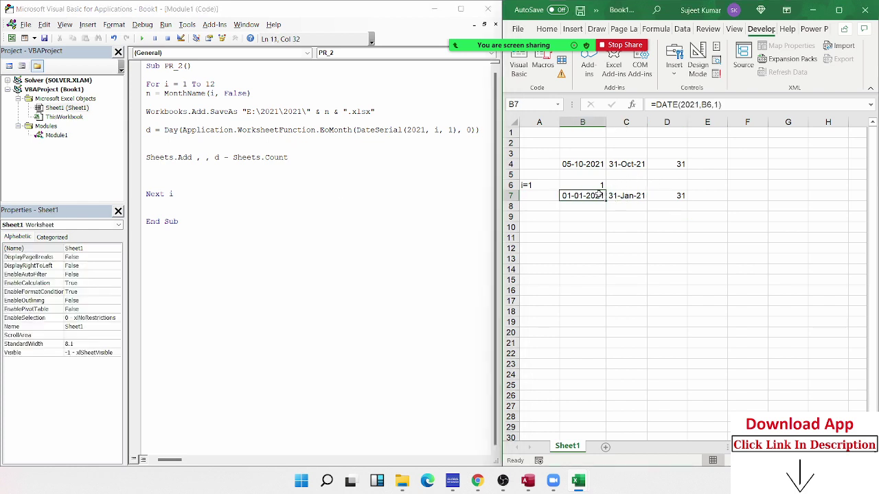
{"action": "double_click", "coordinate": [595, 195]}
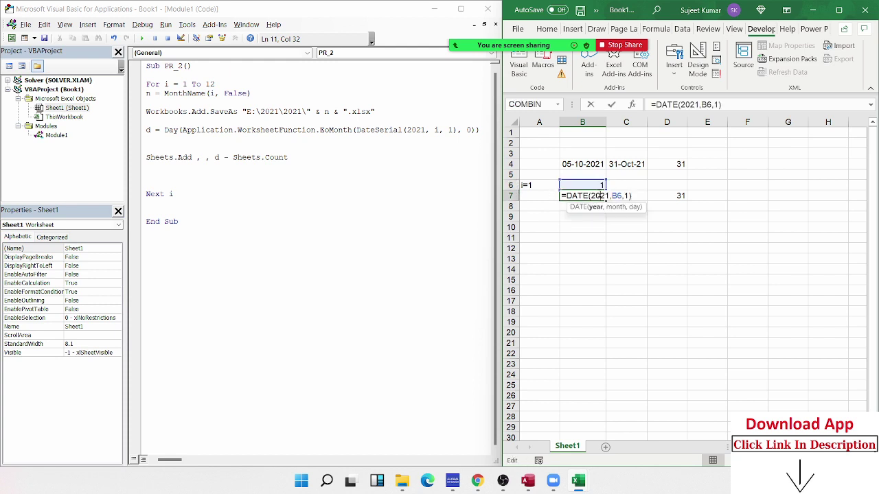
{"action": "double_click", "coordinate": [627, 195]}
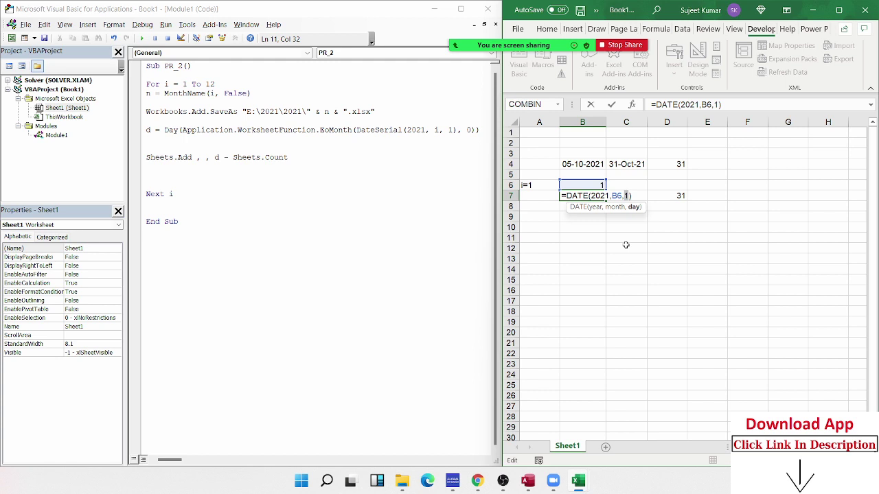
{"action": "key", "text": "Escape"}
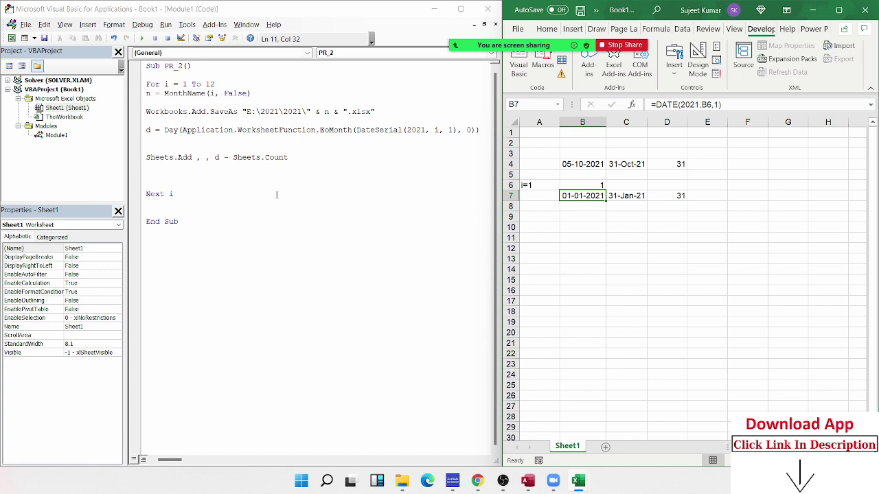
{"action": "left_click", "coordinate": [250, 177]}
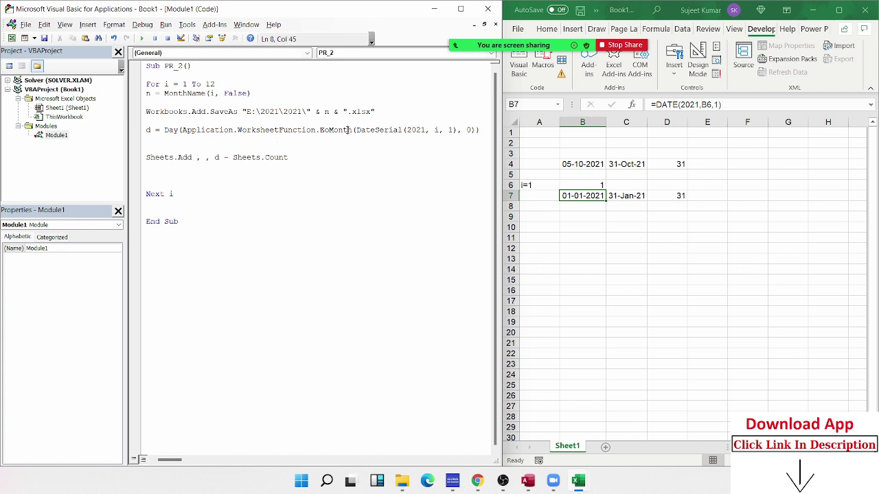
{"action": "double_click", "coordinate": [350, 130]}
{"action": "left_click", "coordinate": [187, 167]}
{"action": "key", "text": "Return"}
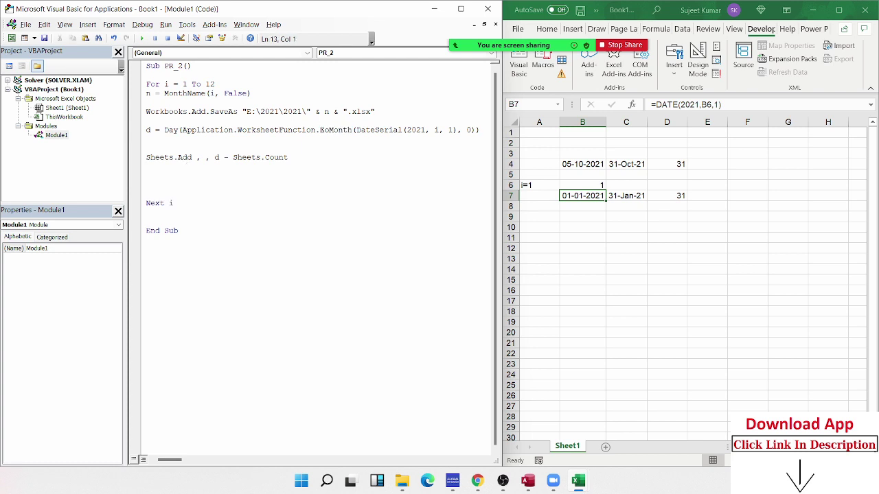
Add the line Sheets(1).Name = 1 after Sheets.Add
{"action": "type", "text": "sh"}
{"action": "type", "text": "eets(i"}
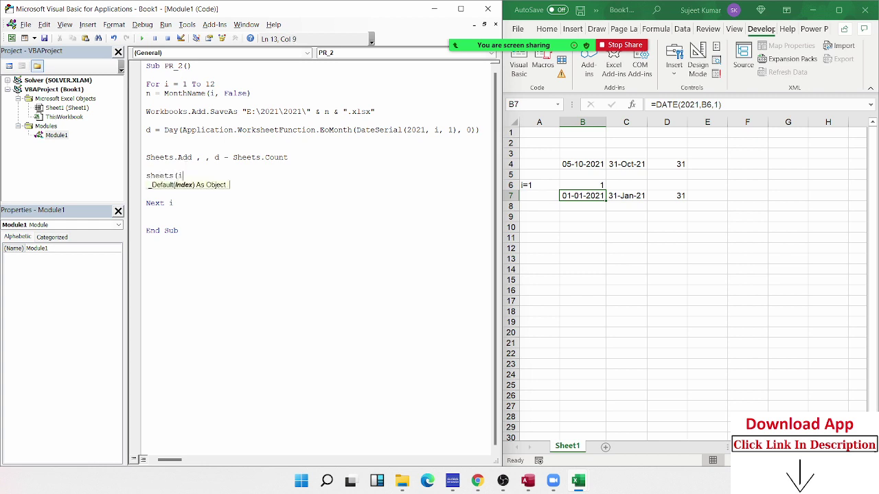
{"action": "key", "text": "Escape"}
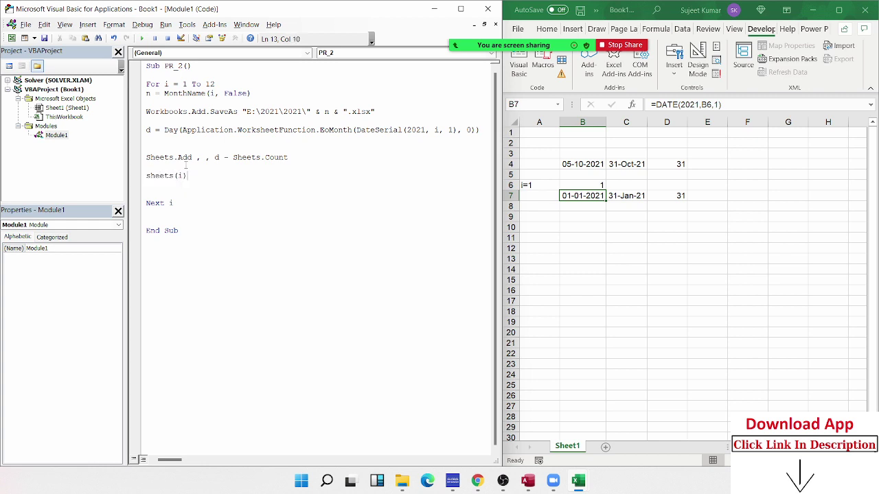
{"action": "key", "text": "BackSpace"}
{"action": "type", "text": "1)"}
{"action": "type", "text": "name="}
{"action": "type", "text": "1"}
{"action": "key", "text": "Return"}
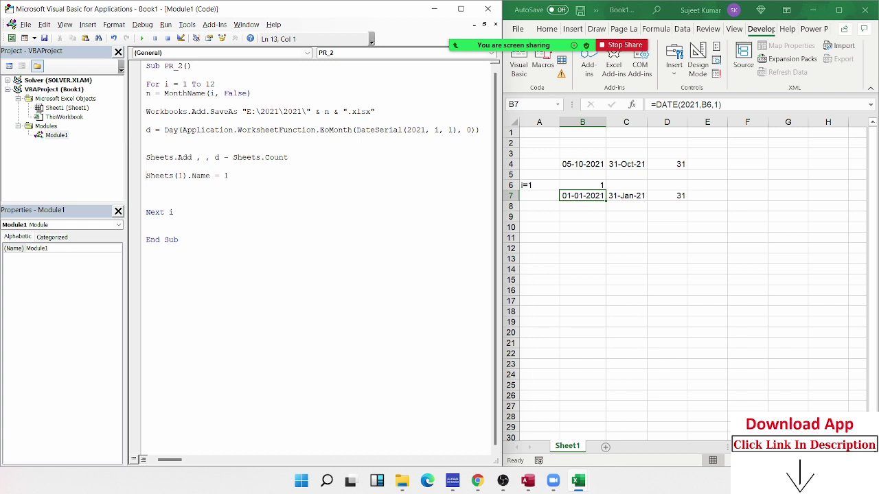
Duplicate the Sheets(1).Name line several times, then delete the extra copies
{"action": "key", "text": "shift+Down"}
{"action": "key", "text": "ctrl+c"}
{"action": "key", "text": "ctrl+v"}
{"action": "key", "text": "ctrl+v"}
{"action": "key", "text": "ctrl+v"}
{"action": "key", "text": "ctrl+v"}
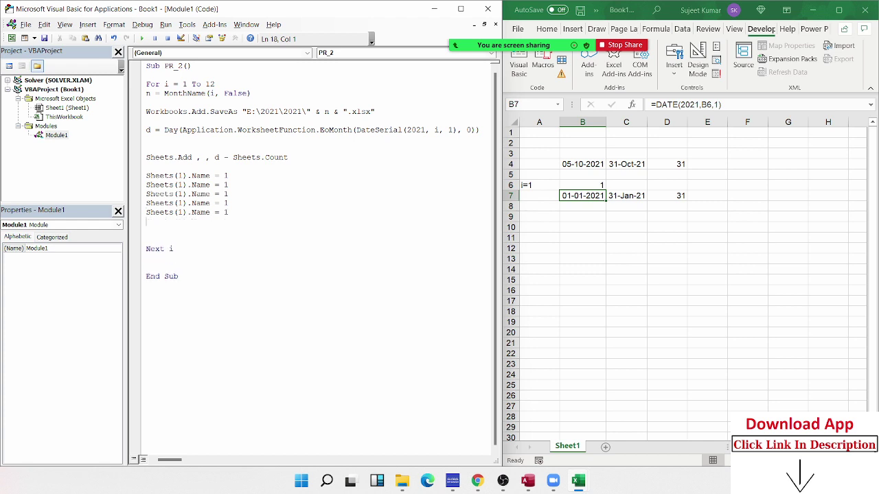
{"action": "key", "text": "ctrl+v"}
{"action": "key", "text": "Up"}
{"action": "key", "text": "Up"}
{"action": "key", "text": "Up"}
{"action": "key", "text": "Up"}
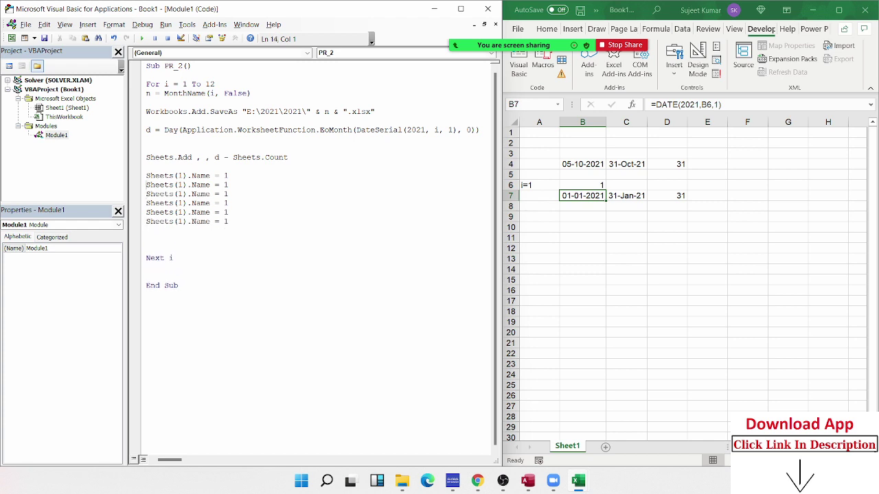
{"action": "key", "text": "shift+Down"}
{"action": "key", "text": "shift+Down"}
{"action": "key", "text": "shift+Down"}
{"action": "key", "text": "shift+Down"}
{"action": "key", "text": "shift+Down"}
{"action": "left_click", "coordinate": [146, 176]}
{"action": "key", "text": "Down"}
{"action": "key", "text": "shift+Down"}
{"action": "key", "text": "shift+Down"}
{"action": "key", "text": "shift+Down"}
{"action": "key", "text": "shift+Down"}
{"action": "key", "text": "shift+Down"}
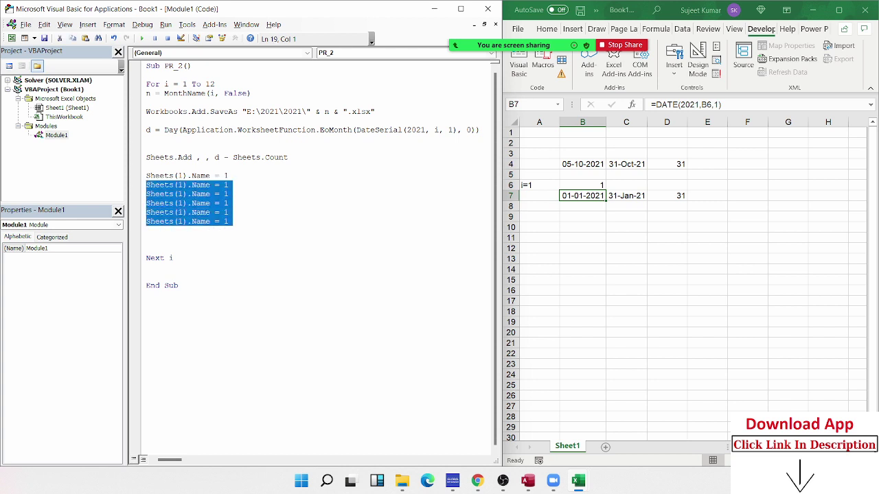
{"action": "key", "text": "Delete"}
Insert a line above the naming line and begin the For loop statement
{"action": "key", "text": "Up"}
{"action": "key", "text": "Return"}
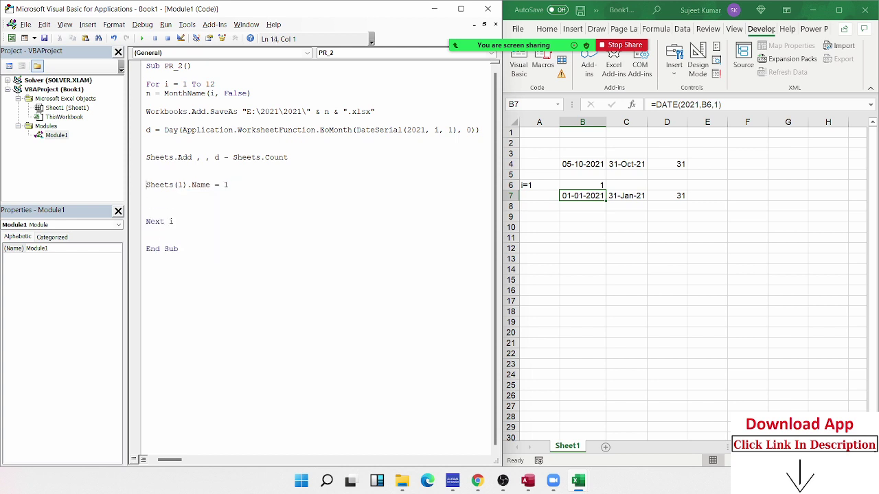
{"action": "type", "text": "for "}
{"action": "type", "text": "d"}
Wrap the naming line in For j = 1 To d … Next j and change it to Sheets(j).Name = j
{"action": "key", "text": "BackSpace"}
{"action": "type", "text": "j"}
{"action": "type", "text": "=1to "}
{"action": "type", "text": "d"}
{"action": "key", "text": "Down"}
{"action": "type", "text": "next "}
{"action": "type", "text": "j"}
{"action": "left_click", "coordinate": [182, 185]}
{"action": "key", "text": "BackSpace"}
{"action": "type", "text": "j"}
{"action": "double_click", "coordinate": [226, 186]}
{"action": "type", "text": "j"}
Add ActiveWorkbook.Save and ActiveWorkbook.Close True after Next j, before Next i
{"action": "left_click", "coordinate": [164, 235]}
{"action": "key", "text": "Up"}
{"action": "key", "text": "Return"}
{"action": "key", "text": "Up"}
{"action": "key", "text": "Up"}
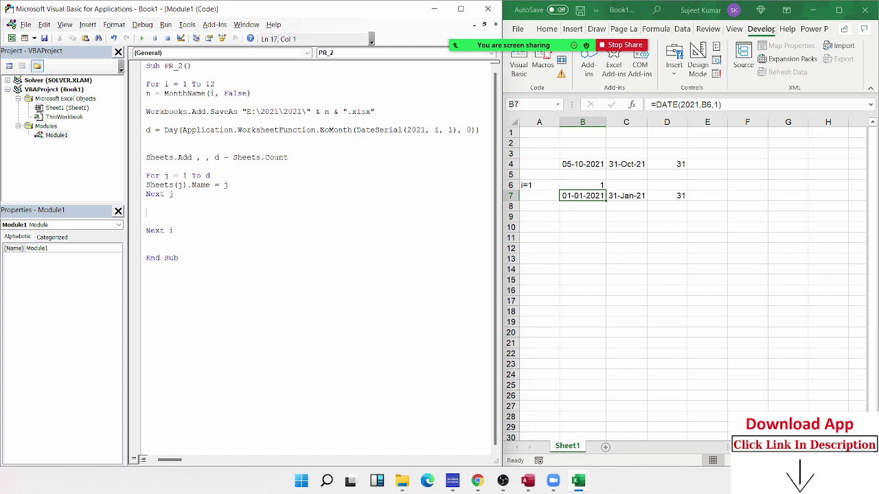
{"action": "type", "text": "activew"}
{"action": "type", "text": "orkbook"}
{"action": "type", "text": ".sa"}
{"action": "key", "text": "Tab"}
{"action": "key", "text": "Return"}
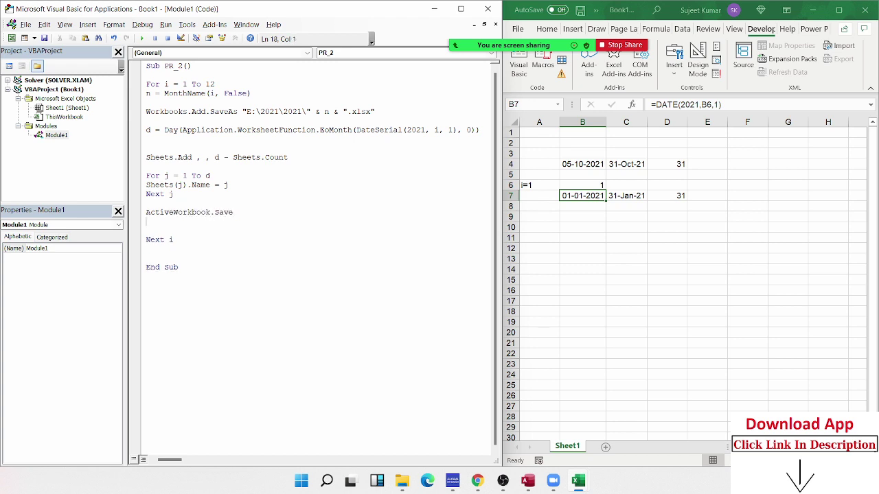
{"action": "type", "text": "w"}
{"action": "key", "text": "BackSpace"}
{"action": "type", "text": "ac"}
{"action": "type", "text": "tivewor"}
{"action": "type", "text": "kbook.c"}
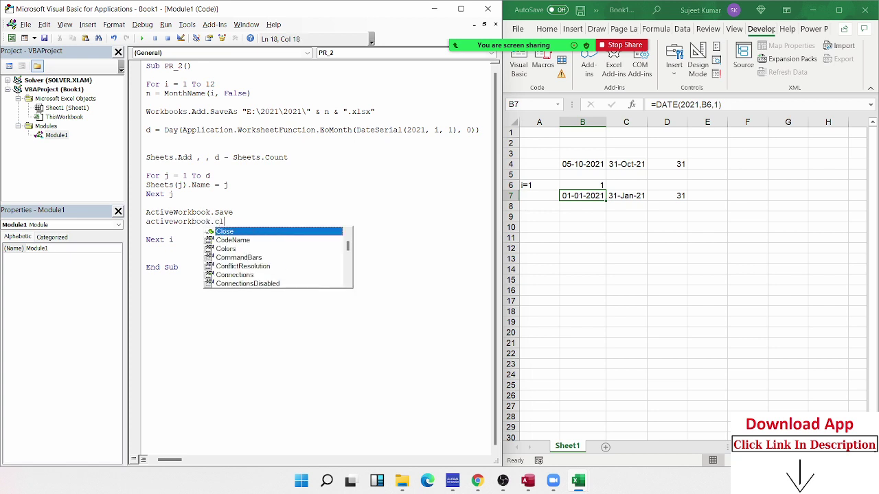
{"action": "type", "text": "l True"}
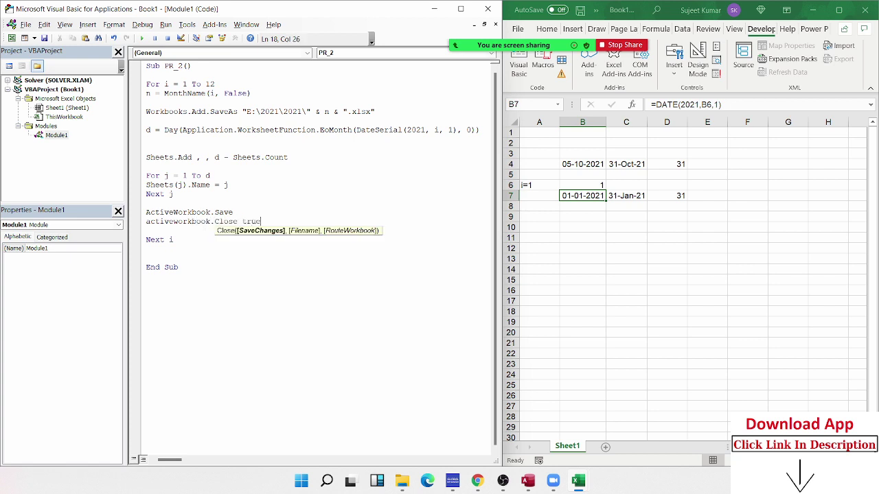
{"action": "key", "text": "Return"}
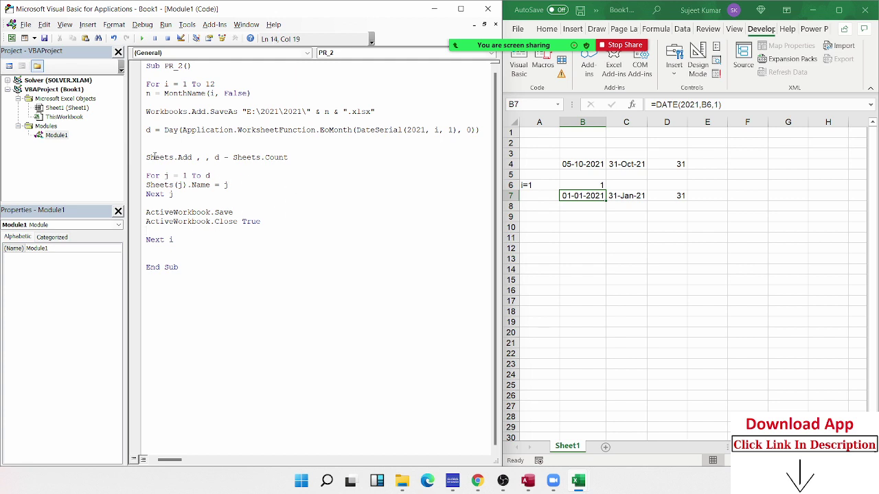
Step through the macro with F8 down to the workbook SaveAs line
{"action": "left_click", "coordinate": [180, 140]}
{"action": "key", "text": "F8"}
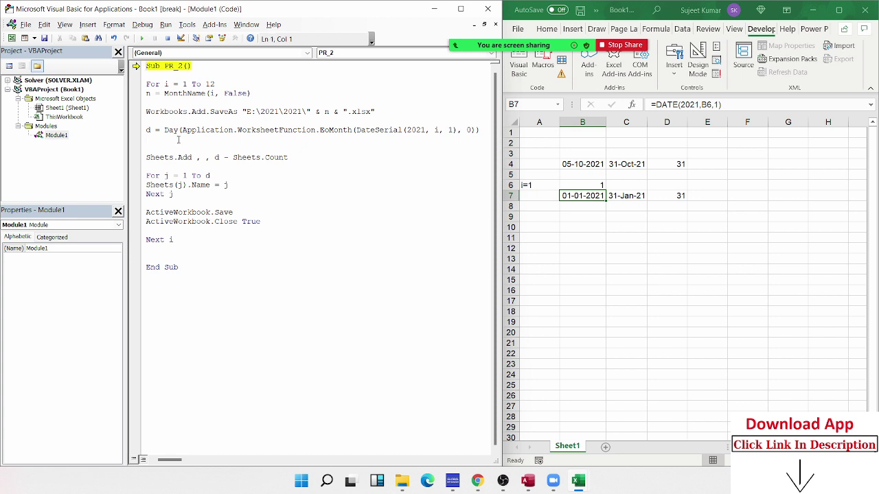
{"action": "key", "text": "F8"}
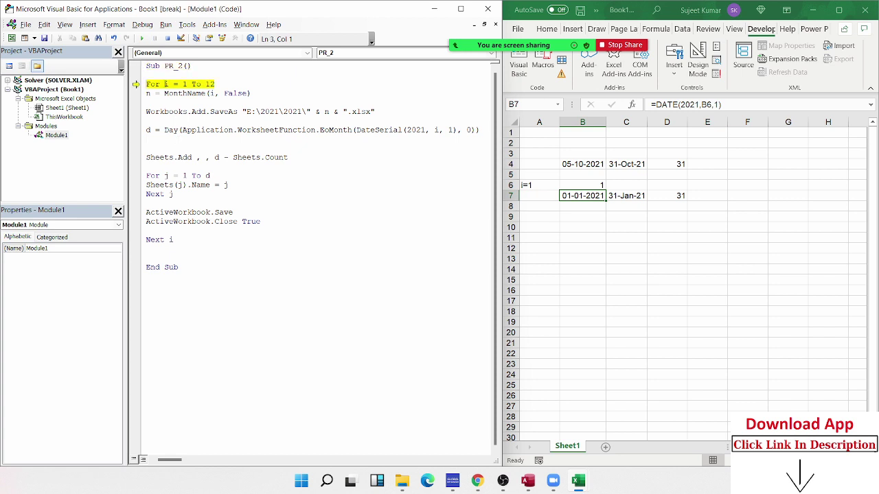
{"action": "mouse_move", "coordinate": [166, 86]}
{"action": "key", "text": "F8"}
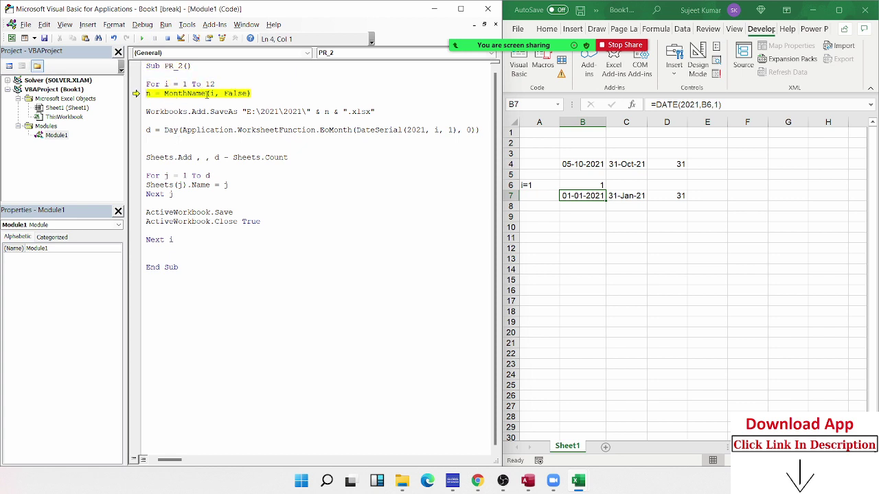
{"action": "key", "text": "F8"}
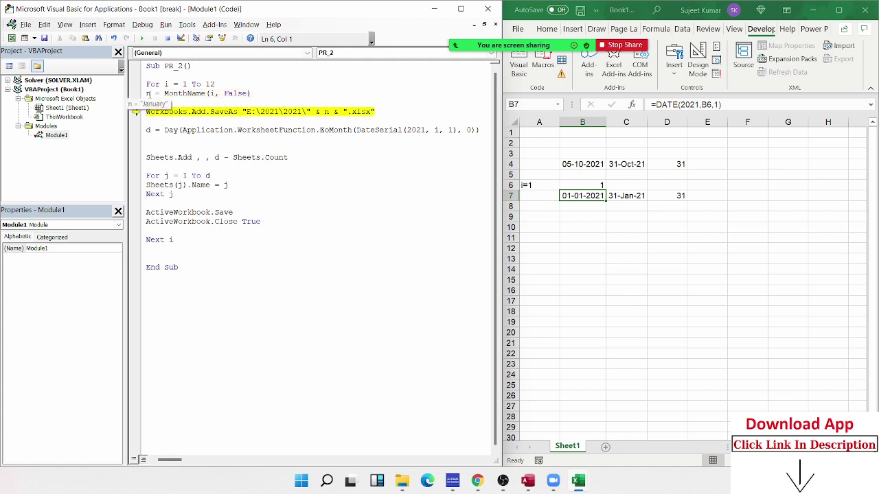
Change MonthName's False to True for abbreviated names, rerun that line, and create Jan.xlsx
{"action": "double_click", "coordinate": [234, 93]}
{"action": "type", "text": "True"}
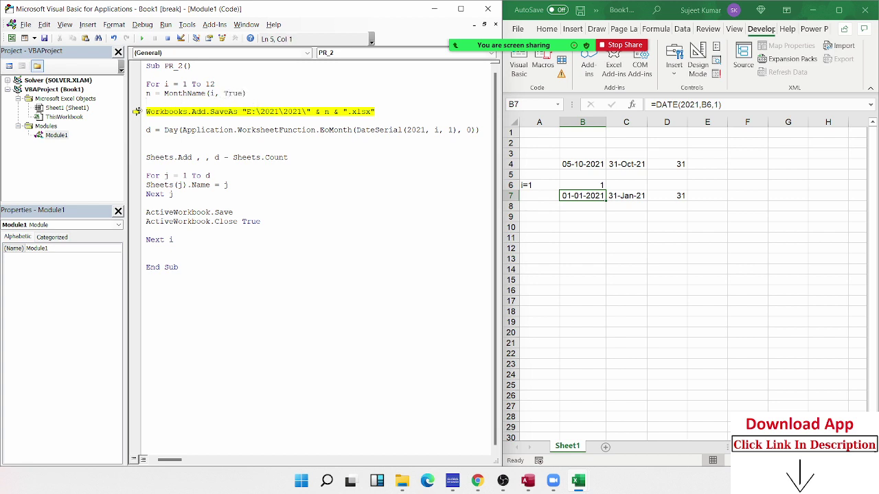
{"action": "left_click_drag", "start_coordinate": [136, 112], "coordinate": [137, 93]}
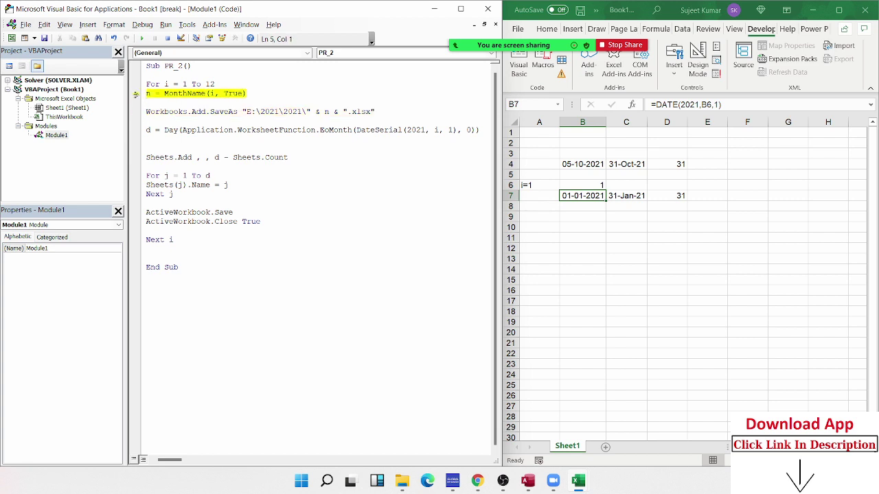
{"action": "key", "text": "F8"}
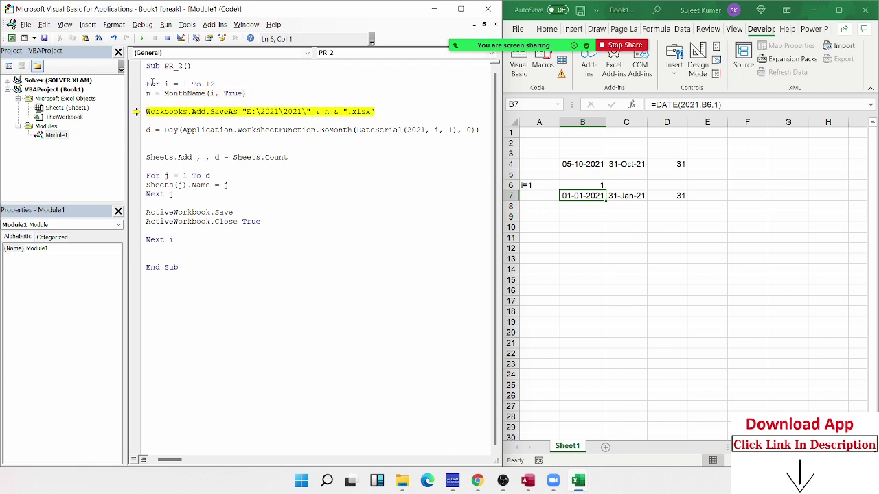
{"action": "mouse_move", "coordinate": [147, 93]}
{"action": "key", "text": "F8"}
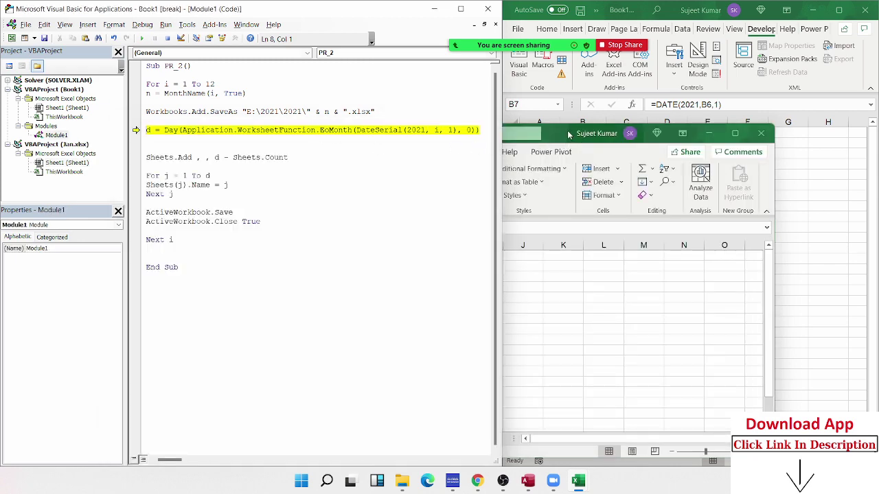
Move the Jan workbook window to the lower right, leaving the VBA code visible and active
{"action": "left_click_drag", "start_coordinate": [565, 134], "coordinate": [666, 131]}
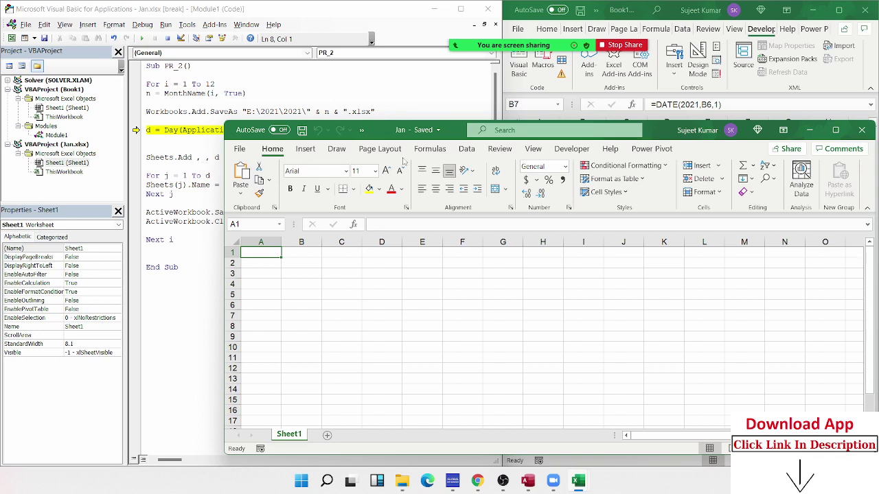
{"action": "left_click", "coordinate": [182, 148]}
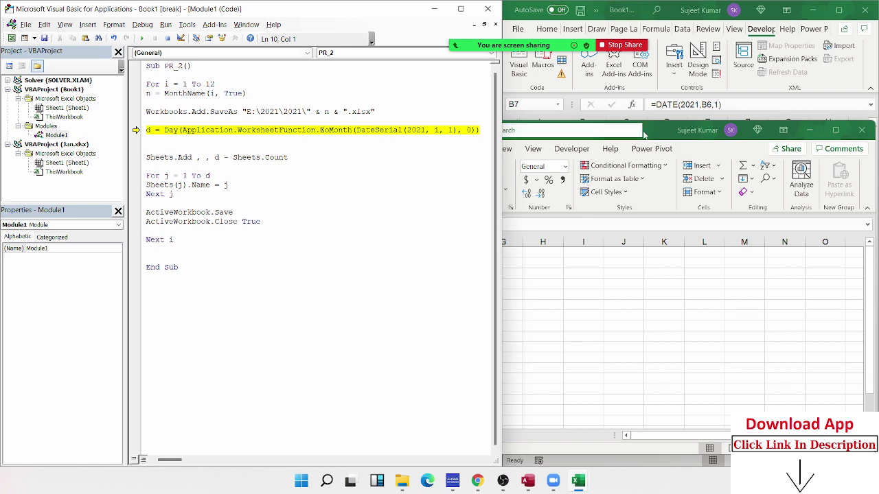
{"action": "left_click_drag", "start_coordinate": [655, 137], "coordinate": [578, 130]}
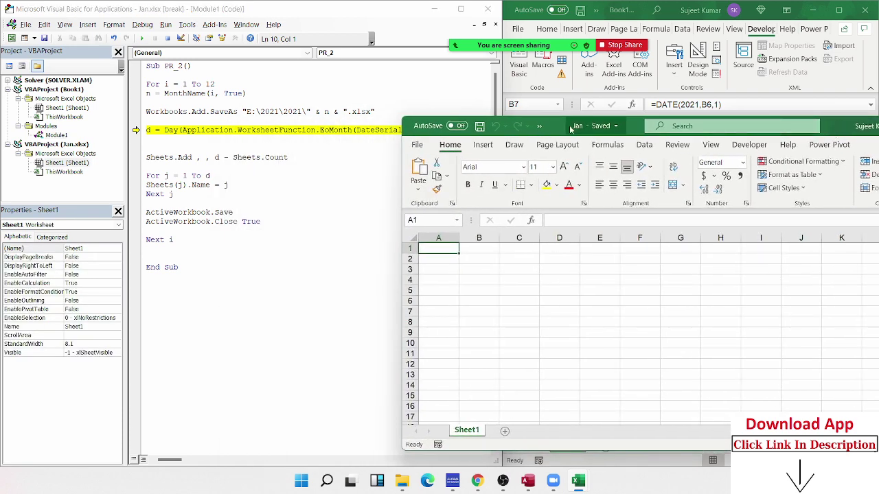
{"action": "left_click_drag", "start_coordinate": [832, 134], "coordinate": [856, 147]}
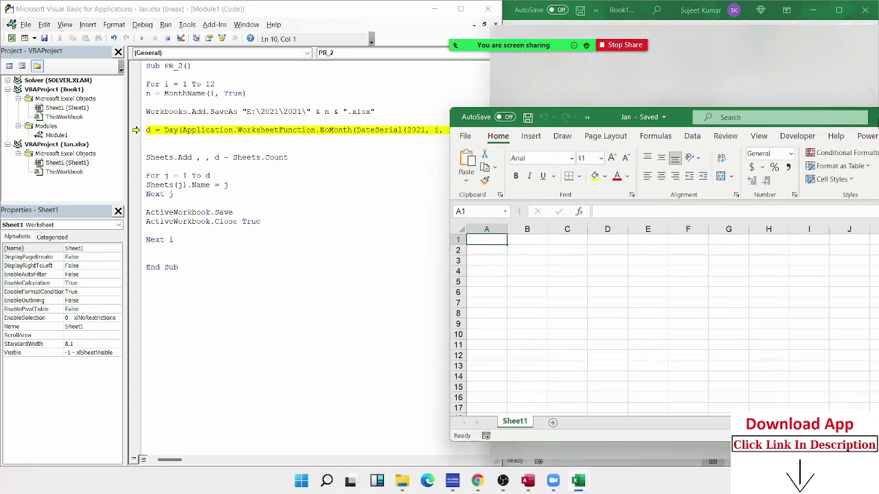
{"action": "left_click", "coordinate": [141, 165]}
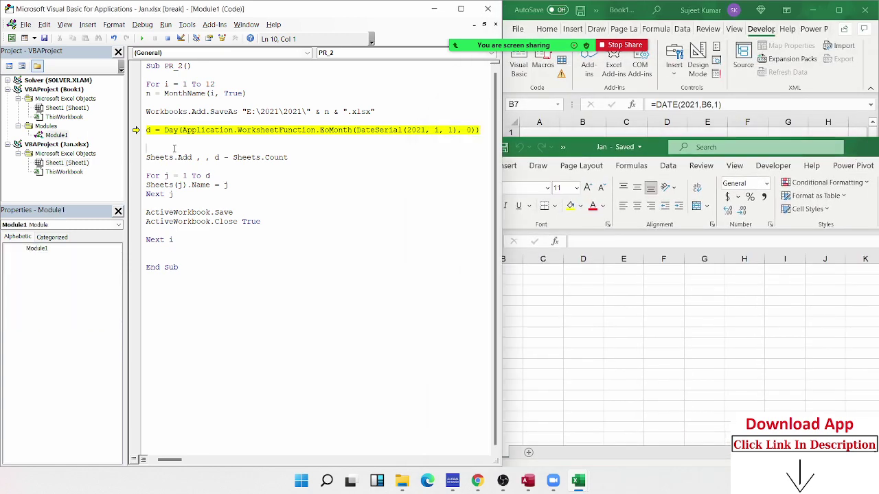
Step past the 31-day calculation and Sheets.Add so Jan gets its extra sheets
{"action": "mouse_move", "coordinate": [147, 129]}
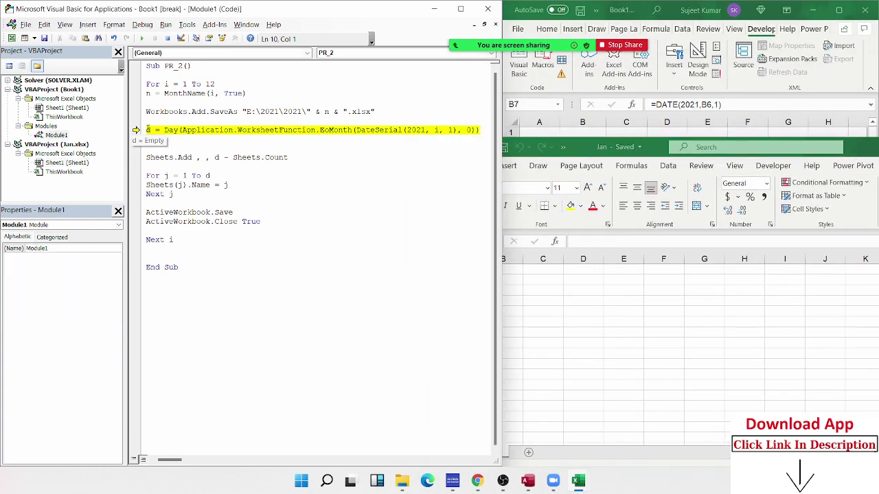
{"action": "key", "text": "F8"}
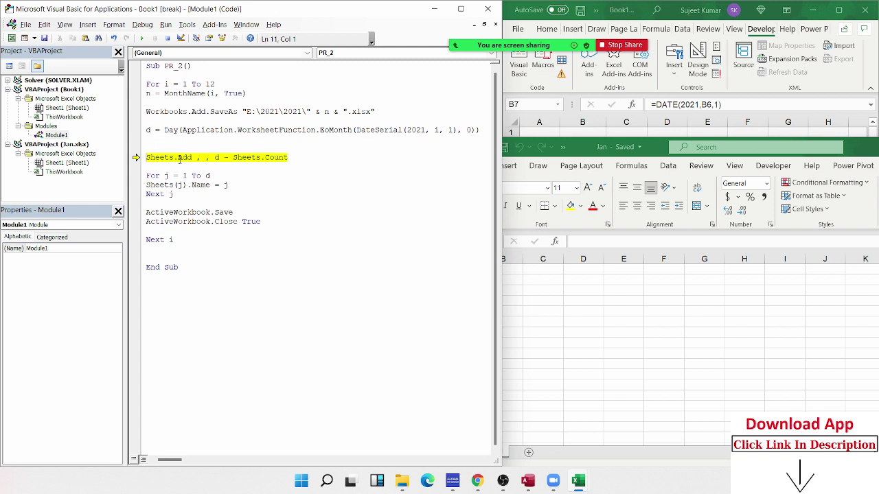
{"action": "key", "text": "F8"}
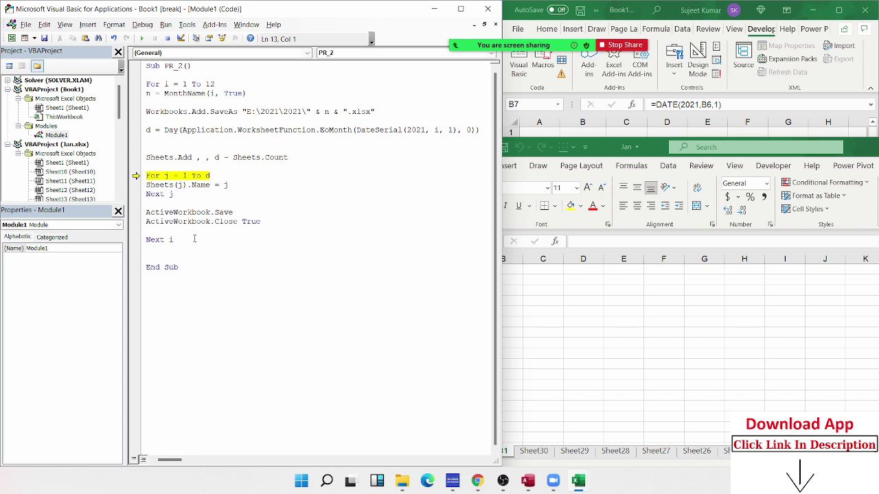
{"action": "key", "text": "F8"}
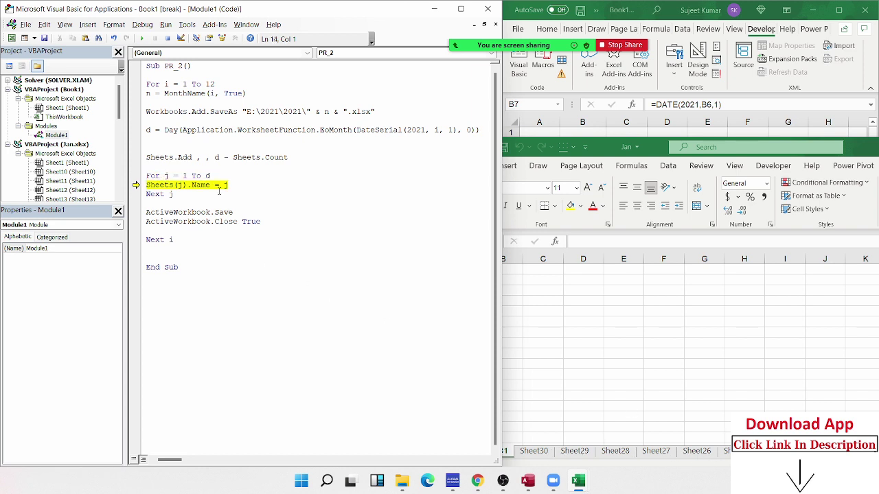
Step through the For j loop, renaming Jan's sheets 1 to 31
{"action": "key", "text": "F8"}
{"action": "key", "text": "F8"}
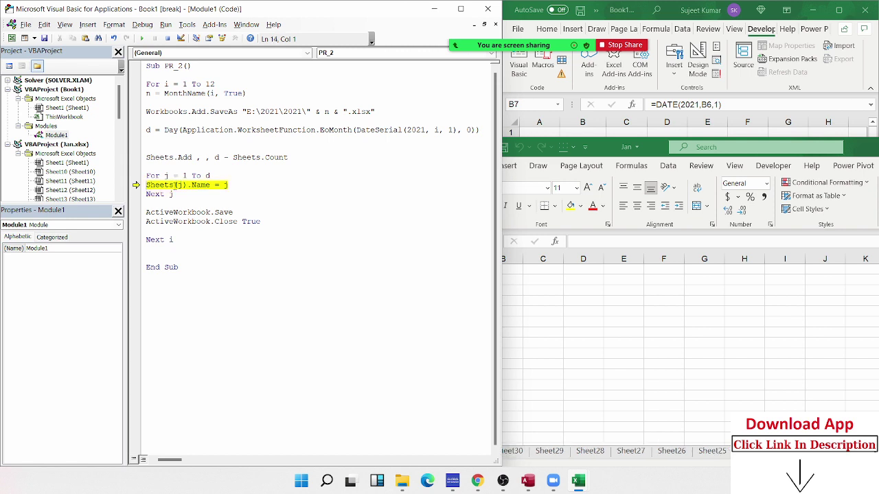
{"action": "key", "text": "F8"}
{"action": "key", "text": "F8"}
{"action": "key", "text": "F8"}
{"action": "key", "text": "F8"}
{"action": "key", "text": "F8"}
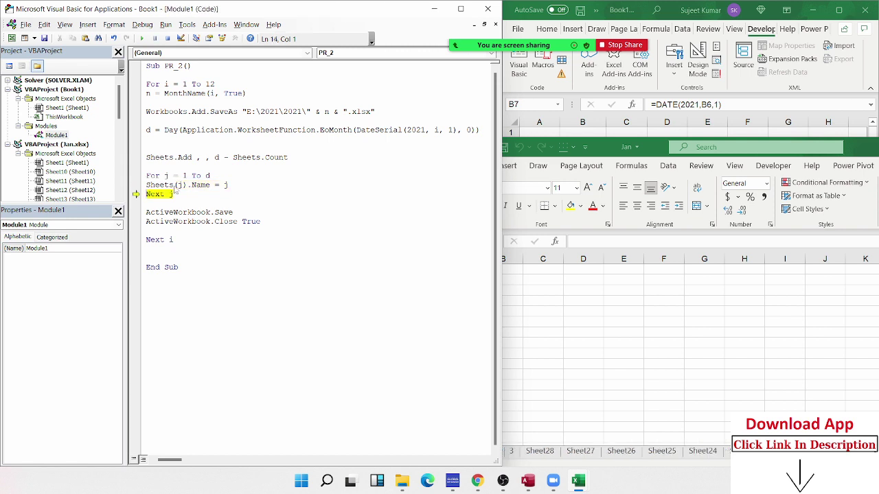
{"action": "key", "text": "F8"}
{"action": "key", "text": "F8"}
{"action": "mouse_move", "coordinate": [165, 176]}
{"action": "key", "text": "F8"}
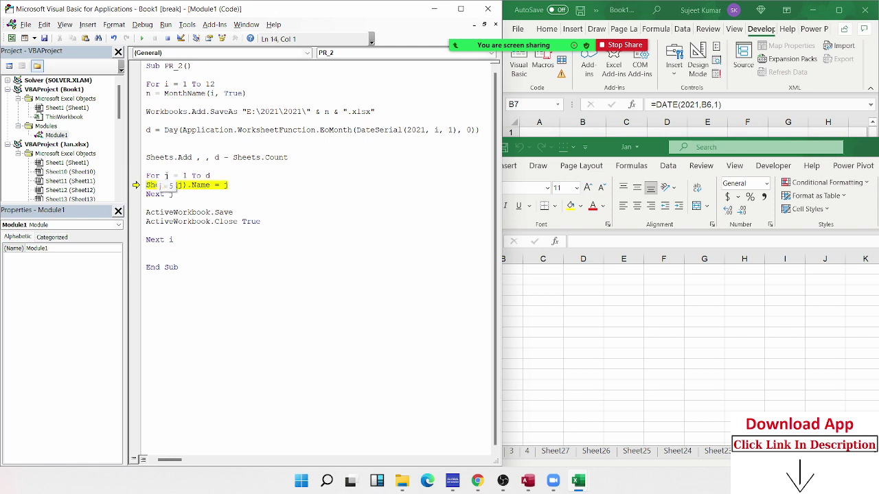
{"action": "key", "text": "F8"}
{"action": "key", "text": "F8"}
{"action": "key", "text": "F8"}
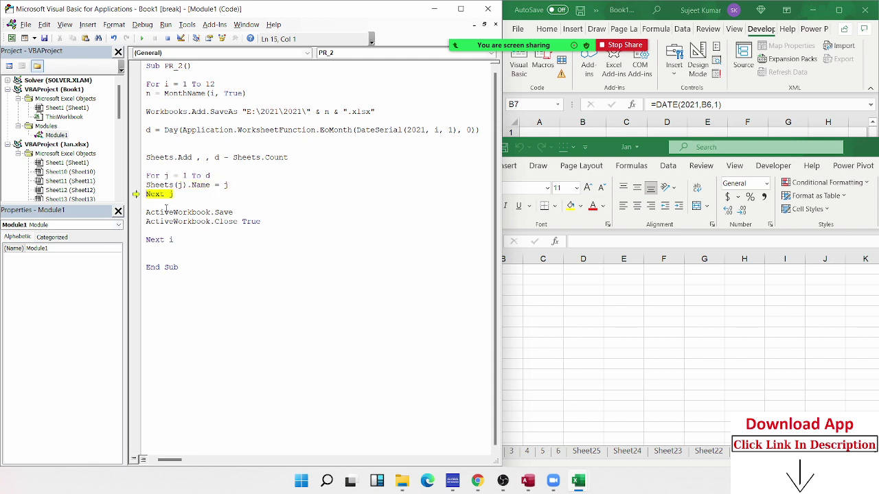
{"action": "key", "text": "F8"}
{"action": "key", "text": "F8"}
{"action": "key", "text": "F8"}
{"action": "key", "text": "F8"}
{"action": "key", "text": "F8"}
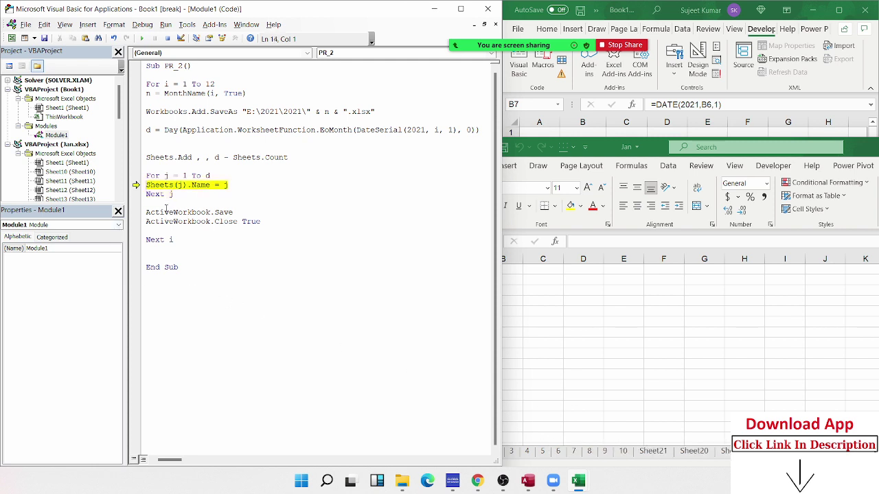
{"action": "key", "text": "F8"}
{"action": "key", "text": "F8"}
{"action": "key", "text": "F8"}
{"action": "key", "text": "F8"}
{"action": "key", "text": "F8"}
{"action": "key", "text": "F8"}
{"action": "key", "text": "F8"}
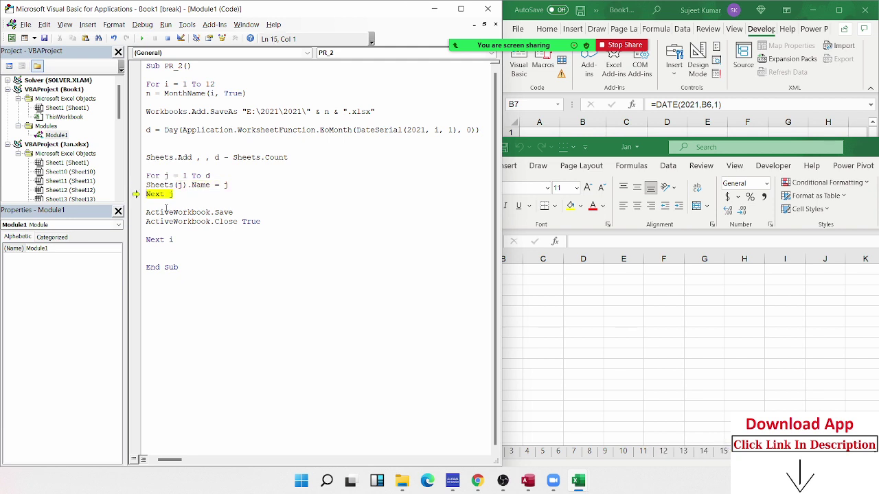
{"action": "key", "text": "F8"}
{"action": "key", "text": "F8"}
{"action": "key", "text": "F8"}
{"action": "key", "text": "F8"}
{"action": "key", "text": "F8"}
{"action": "key", "text": "F8"}
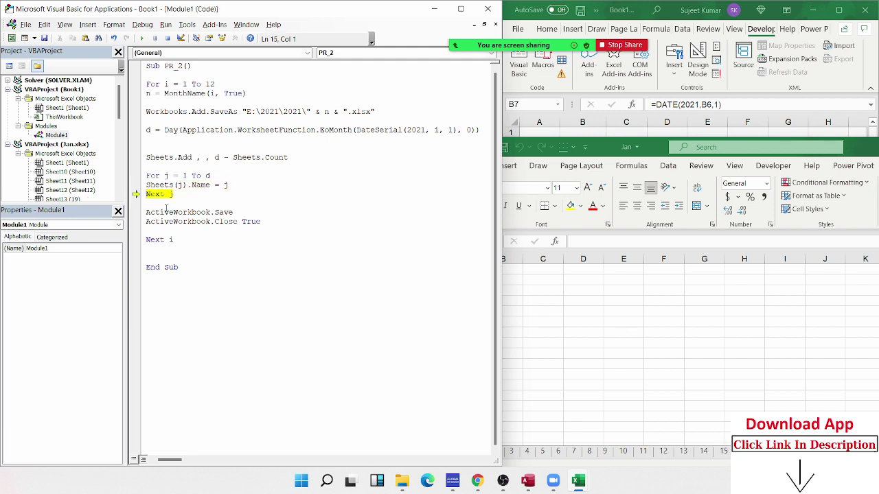
{"action": "key", "text": "F8"}
{"action": "key", "text": "F8"}
{"action": "key", "text": "F8"}
{"action": "key", "text": "F8"}
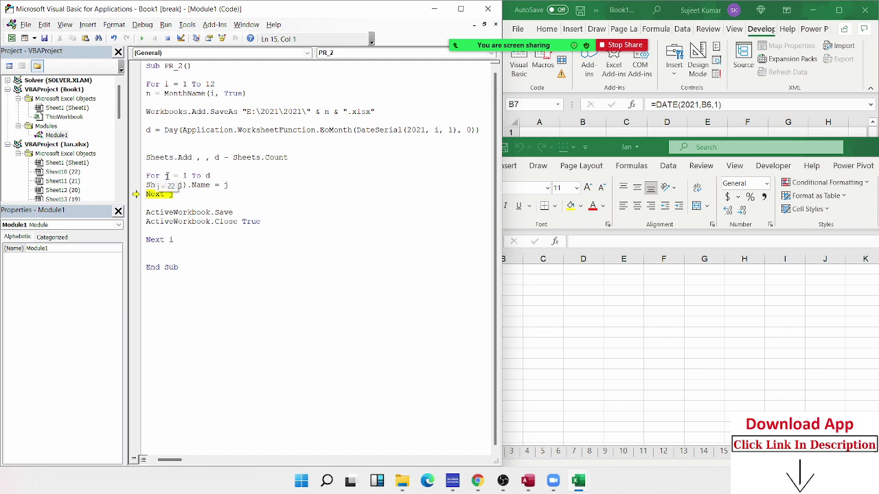
{"action": "key", "text": "F8"}
{"action": "key", "text": "F8"}
{"action": "key", "text": "F8"}
{"action": "key", "text": "F8"}
{"action": "key", "text": "F8"}
{"action": "key", "text": "F8"}
{"action": "key", "text": "F8"}
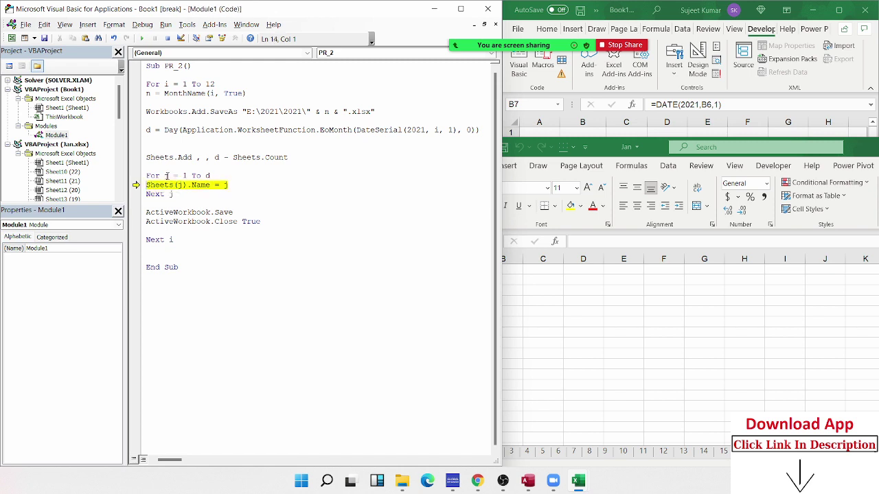
{"action": "key", "text": "F8"}
{"action": "key", "text": "F8"}
{"action": "key", "text": "F8"}
{"action": "key", "text": "F8"}
{"action": "key", "text": "F8"}
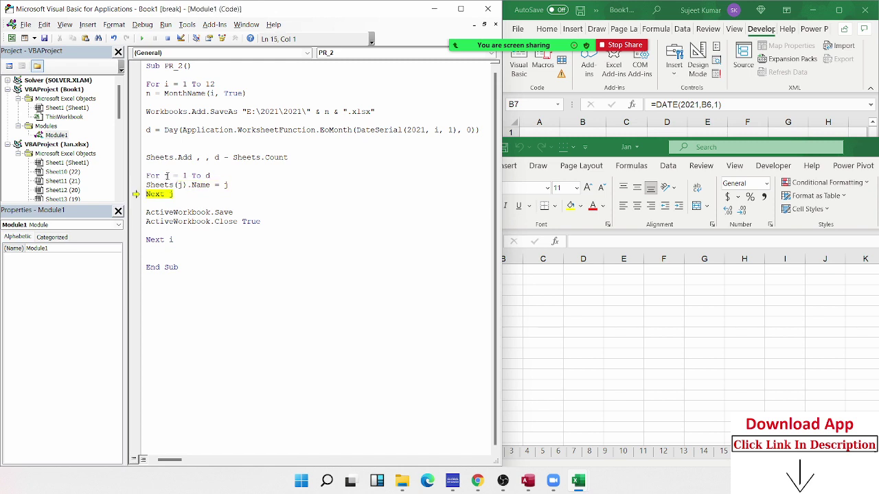
{"action": "key", "text": "F8"}
{"action": "key", "text": "F8"}
{"action": "key", "text": "F8"}
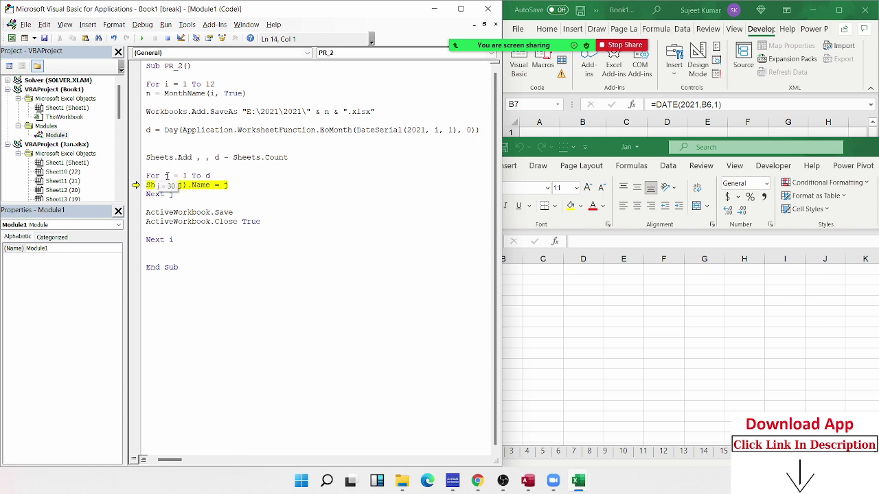
{"action": "key", "text": "F8"}
{"action": "key", "text": "F8"}
{"action": "key", "text": "F8"}
{"action": "key", "text": "F8"}
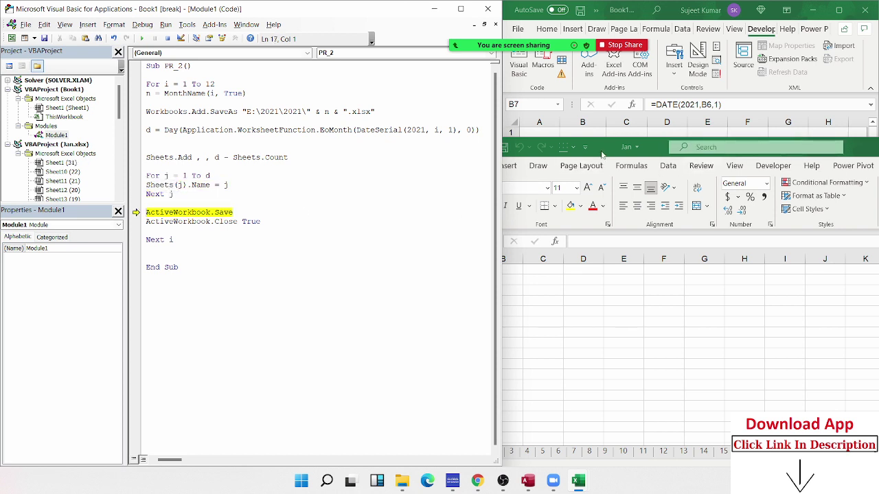
Save and close Jan.xlsx and advance the loop to month 2
{"action": "key", "text": "F8"}
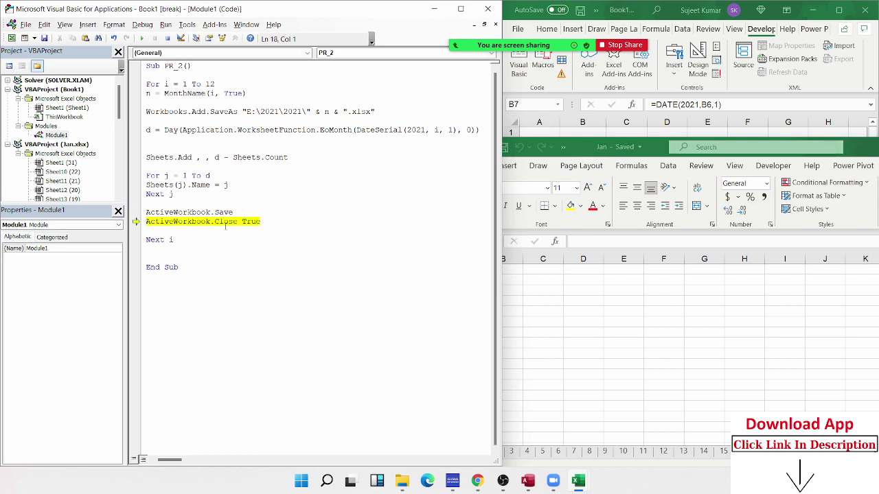
{"action": "key", "text": "F8"}
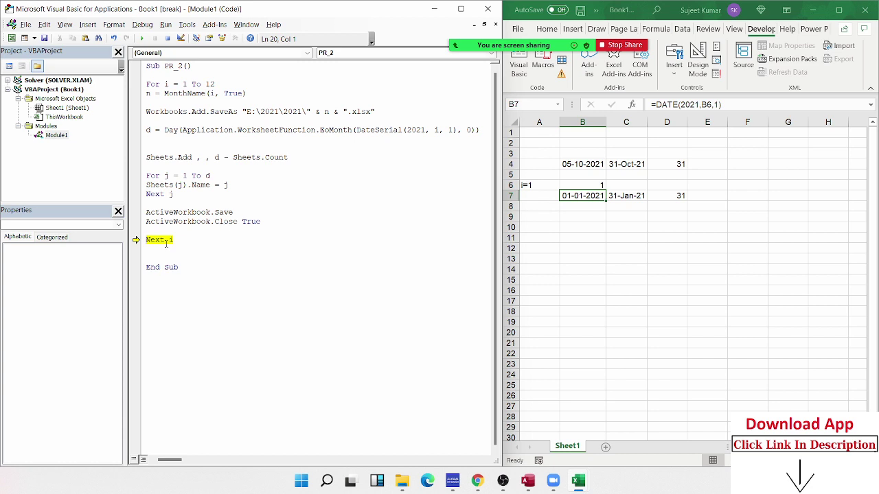
{"action": "mouse_move", "coordinate": [170, 240]}
{"action": "key", "text": "F8"}
{"action": "mouse_move", "coordinate": [166, 86]}
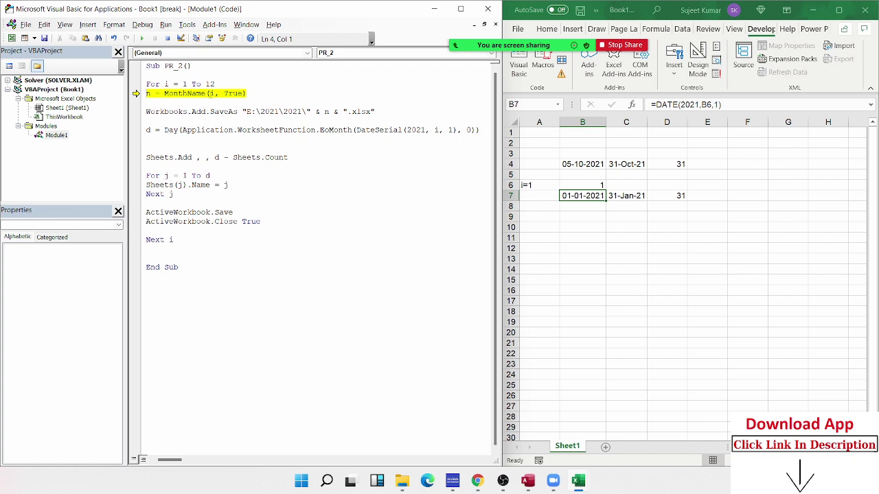
Step to create Feb.xlsx and move its window aside from the code
{"action": "key", "text": "F8"}
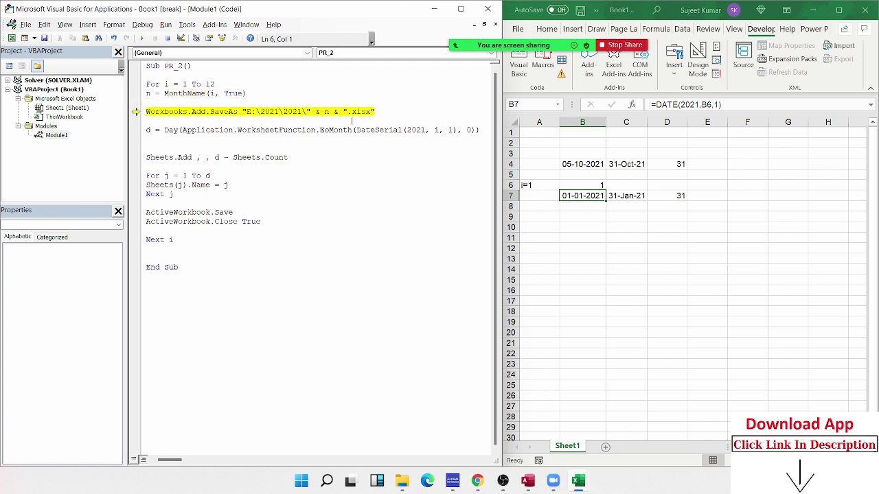
{"action": "key", "text": "F8"}
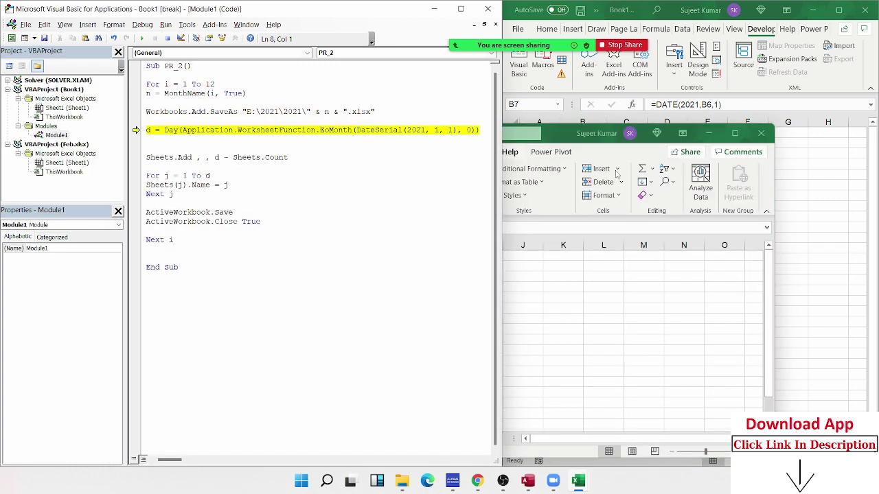
{"action": "left_click_drag", "start_coordinate": [558, 137], "coordinate": [692, 137]}
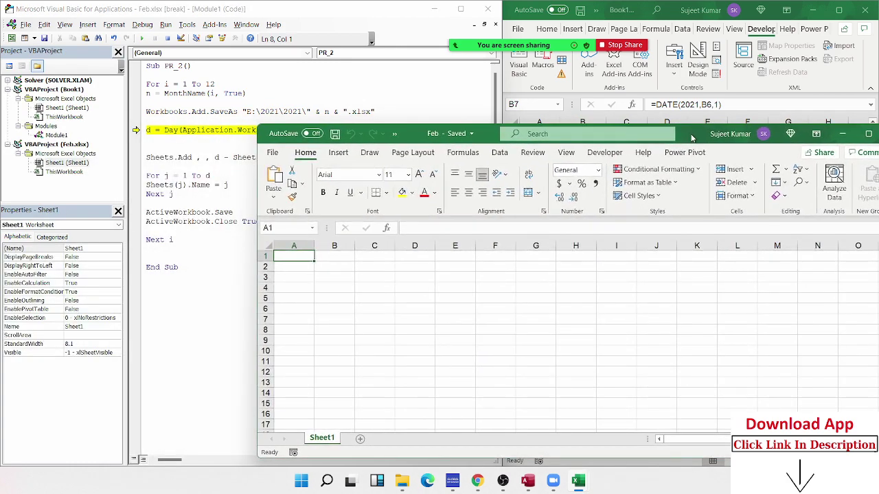
{"action": "left_click", "coordinate": [210, 134]}
Step through Sheets.Add and the rename loop to name Feb's 28 sheets, then save and close it
{"action": "key", "text": "F8"}
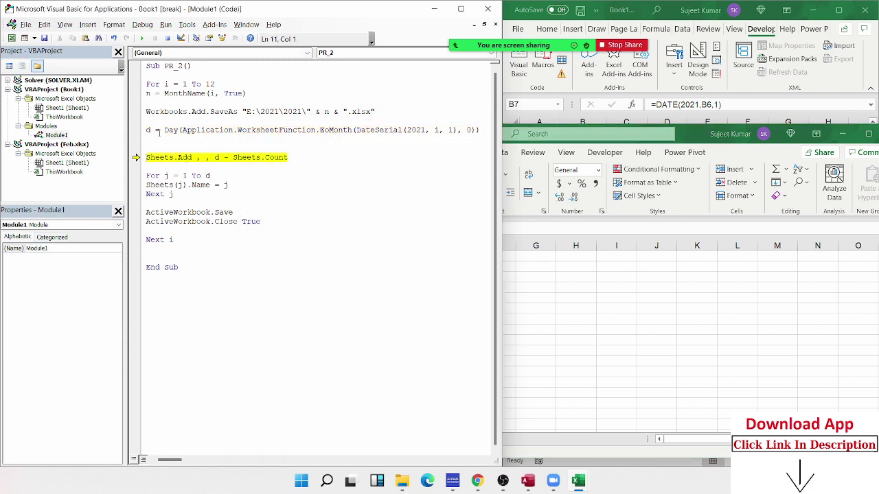
{"action": "mouse_move", "coordinate": [147, 130]}
{"action": "key", "text": "F8"}
{"action": "mouse_move", "coordinate": [216, 159]}
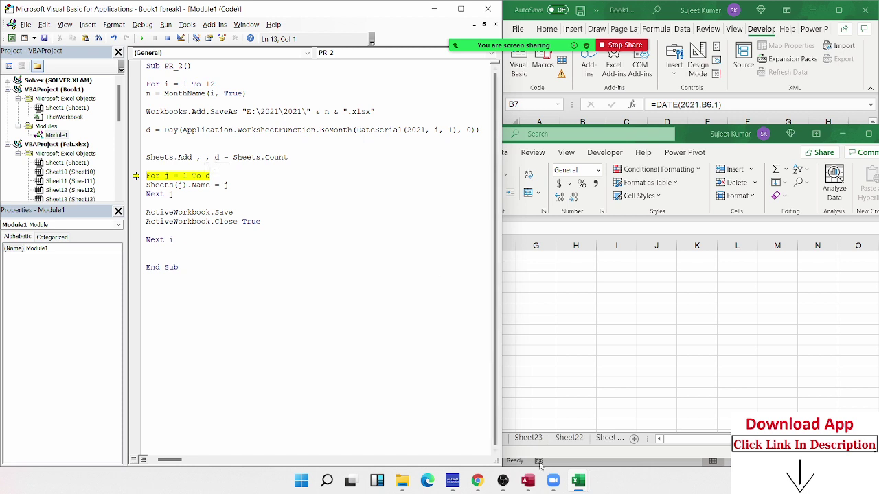
{"action": "key", "text": "F8"}
{"action": "key", "text": "F8"}
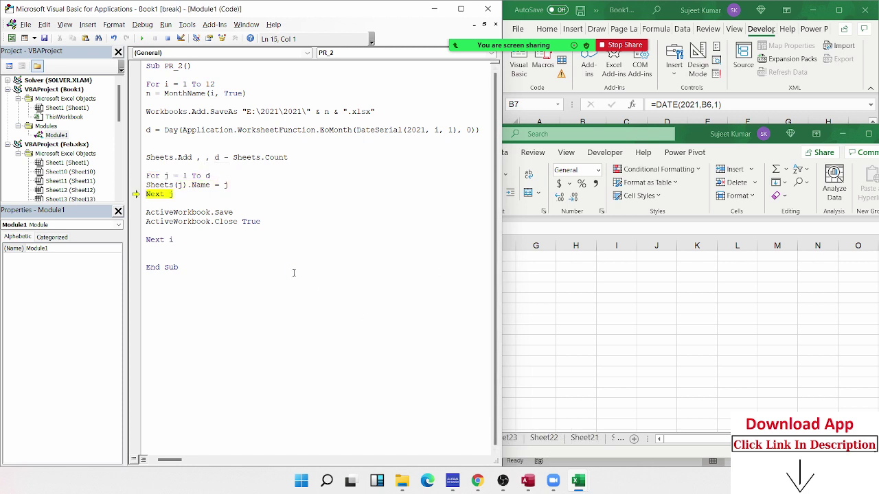
{"action": "key", "text": "F8"}
{"action": "key", "text": "F8"}
{"action": "key", "text": "F8"}
{"action": "mouse_move", "coordinate": [209, 176]}
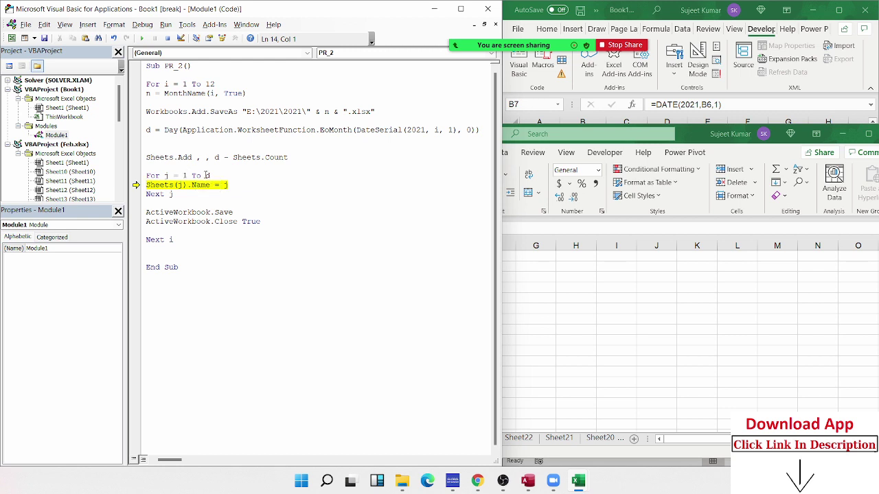
{"action": "key", "text": "F8"}
{"action": "key", "text": "F8"}
{"action": "key", "text": "F8"}
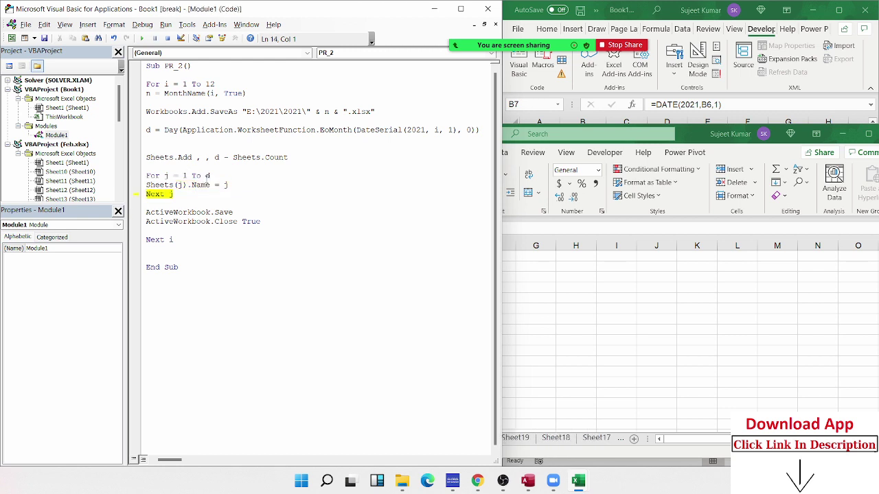
{"action": "key", "text": "F8"}
{"action": "key", "text": "F8"}
{"action": "key", "text": "F8"}
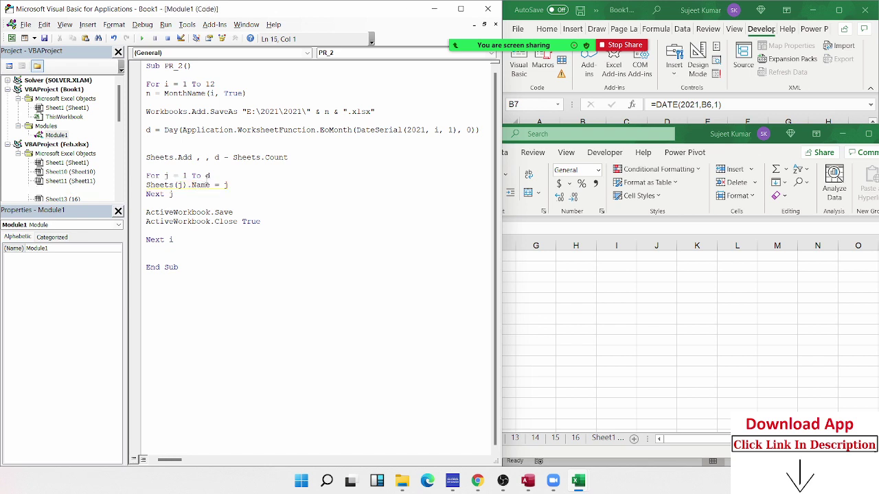
{"action": "key", "text": "F8"}
{"action": "key", "text": "F8"}
{"action": "key", "text": "F8"}
{"action": "key", "text": "F8"}
{"action": "mouse_move", "coordinate": [169, 179]}
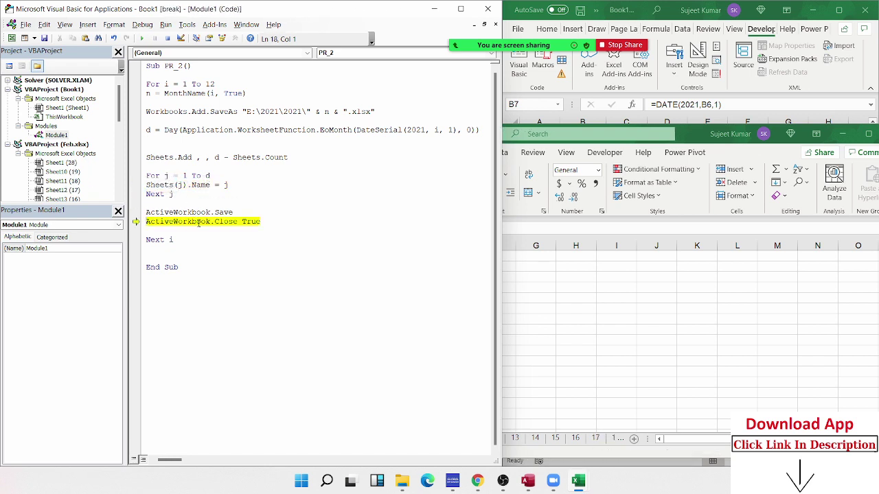
{"action": "key", "text": "F8"}
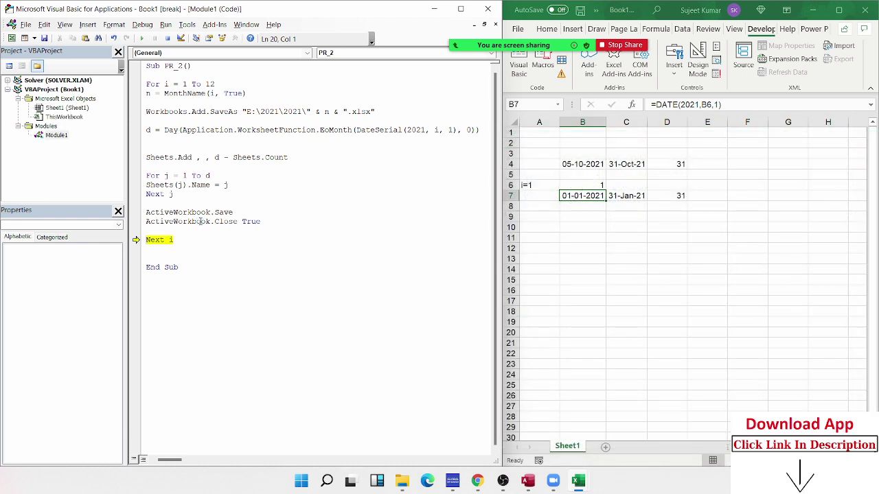
Step from Next i into March's pass, creating Mar.xlsx and computing its day count
{"action": "key", "text": "F8"}
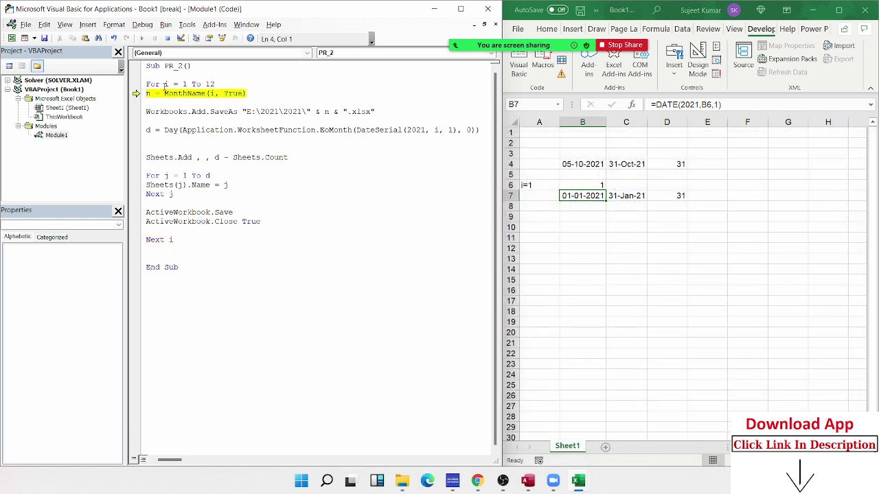
{"action": "key", "text": "F8"}
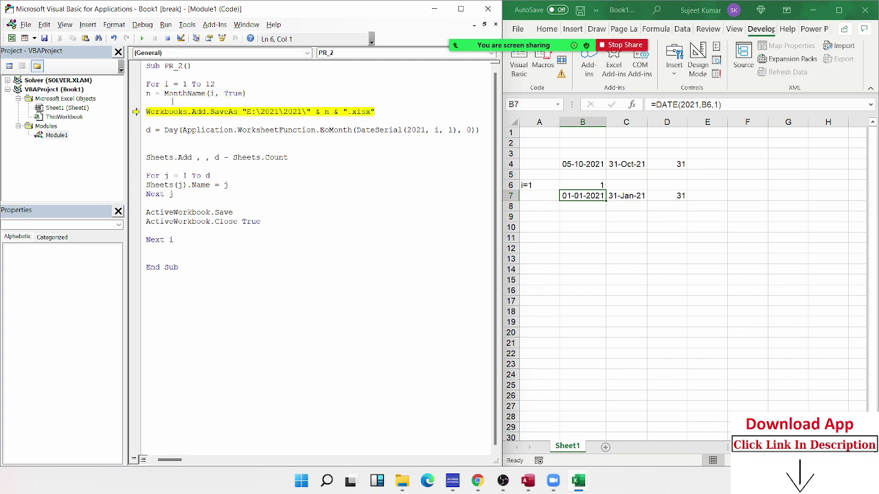
{"action": "left_click", "coordinate": [172, 101]}
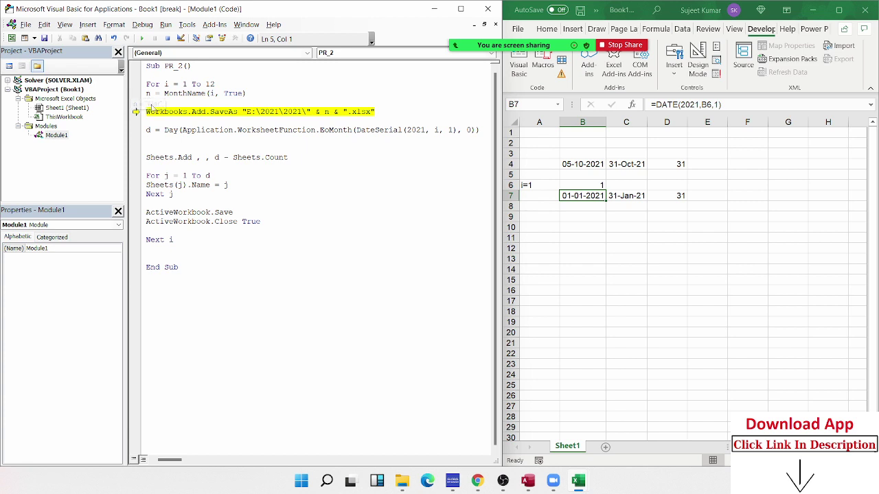
{"action": "key", "text": "F8"}
{"action": "key", "text": "F8"}
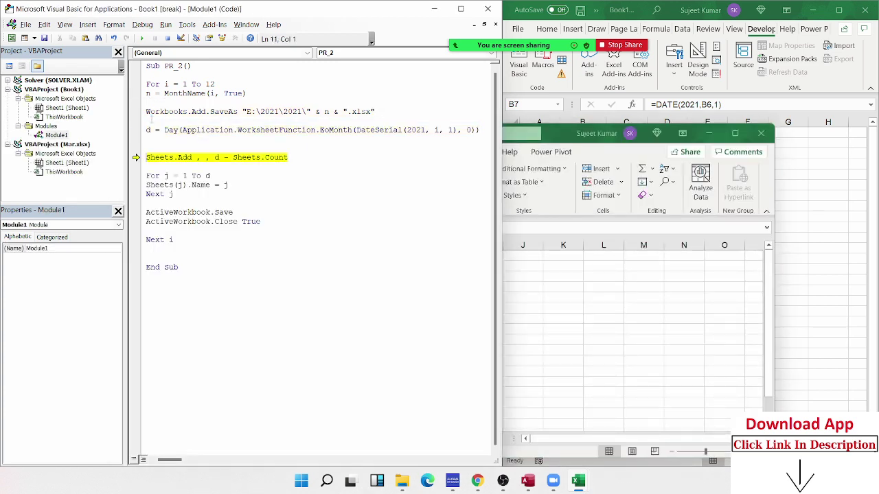
{"action": "key", "text": "F8"}
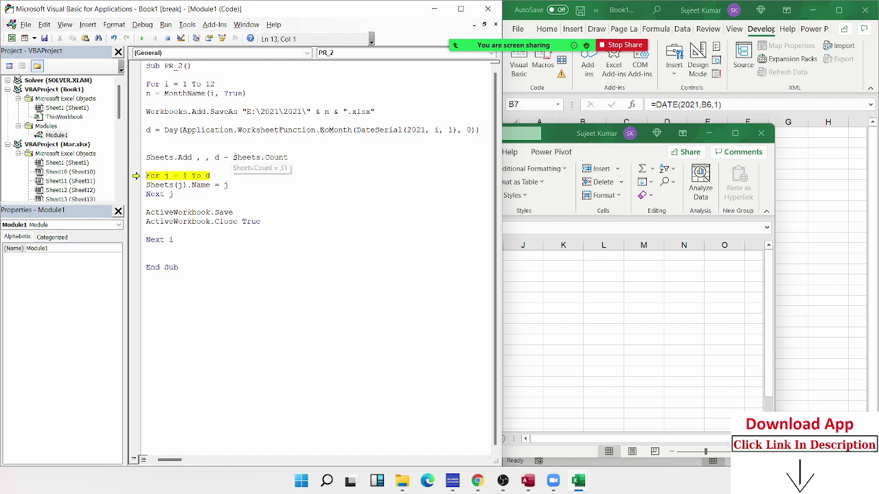
{"action": "left_click_drag", "start_coordinate": [234, 157], "coordinate": [288, 157]}
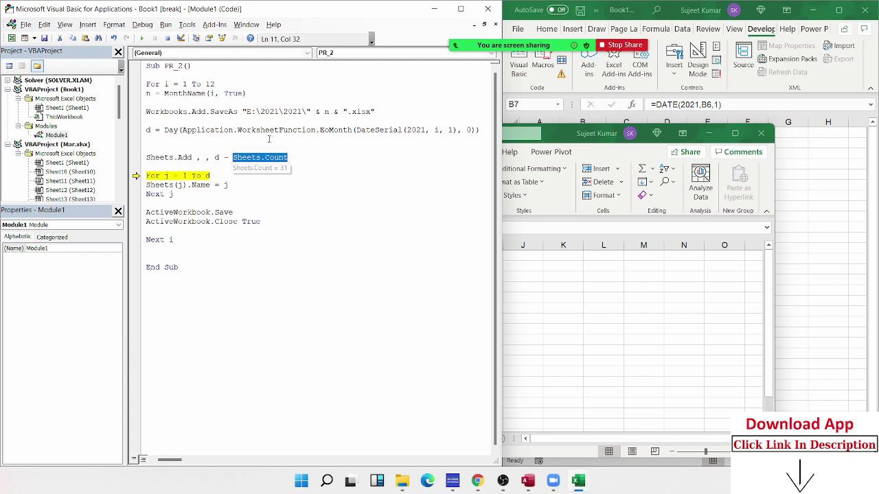
{"action": "left_click", "coordinate": [140, 112]}
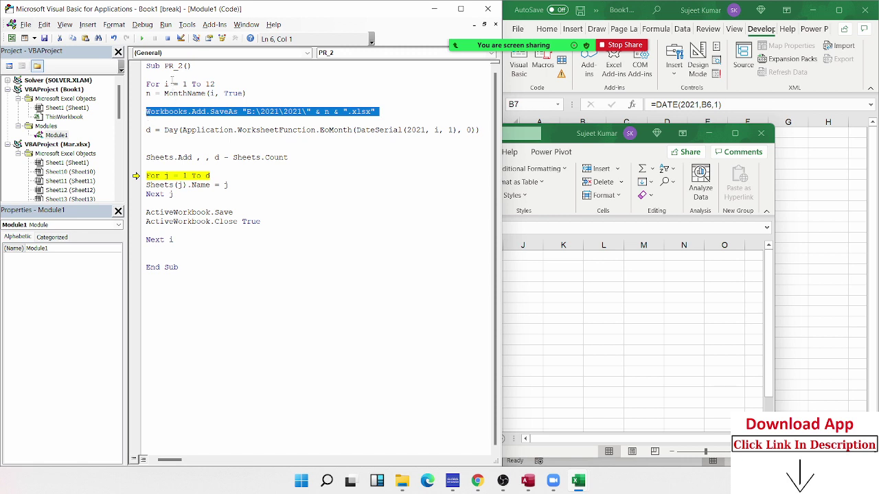
Clear the code selection and run PR_2 to completion with Run/Continue
{"action": "mouse_move", "coordinate": [246, 157]}
{"action": "left_click", "coordinate": [197, 151]}
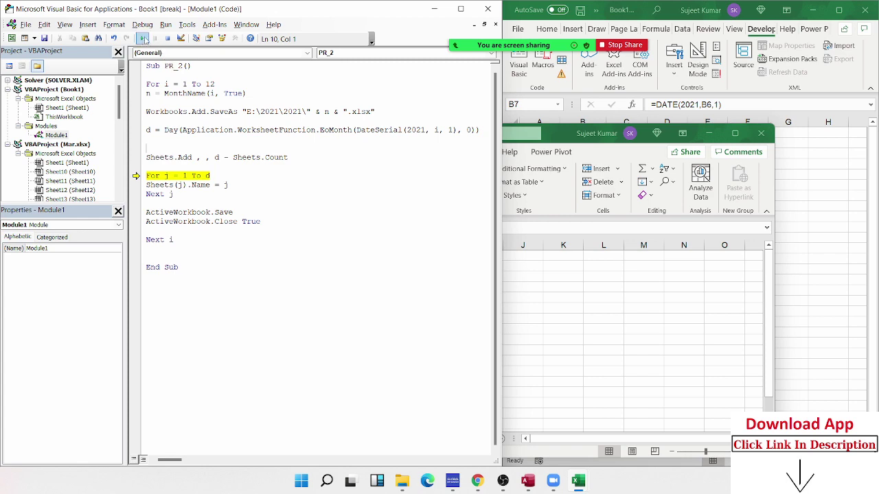
{"action": "left_click", "coordinate": [142, 39]}
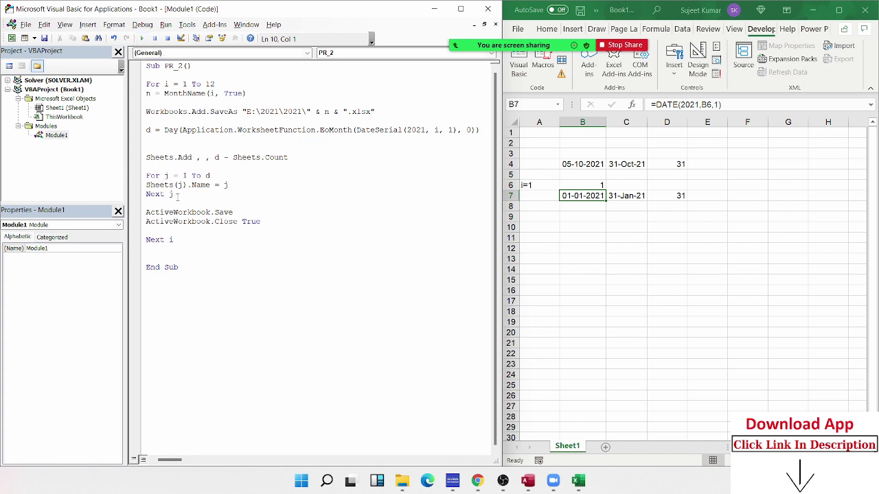
{"action": "left_click_drag", "start_coordinate": [177, 196], "coordinate": [138, 84]}
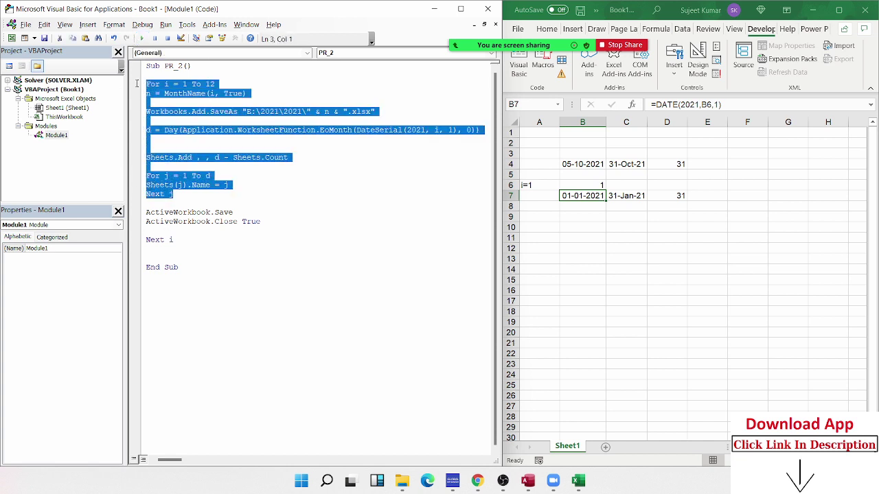
{"action": "left_click", "coordinate": [259, 270]}
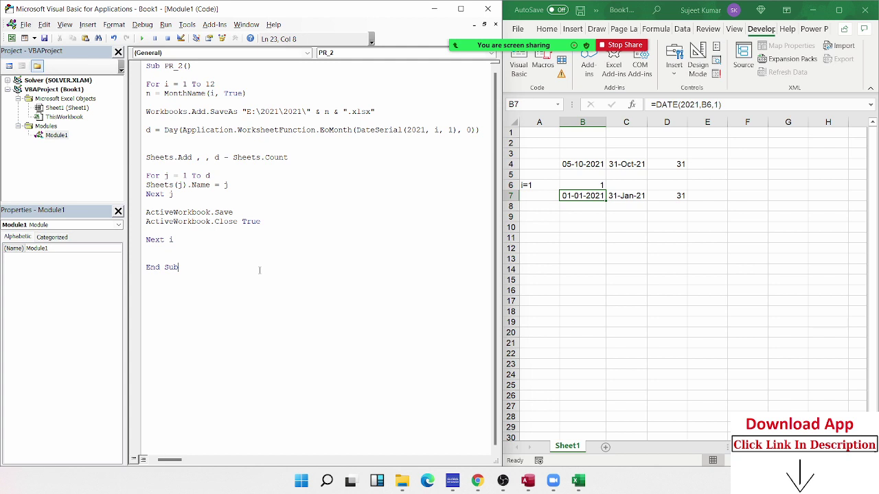
{"action": "left_click", "coordinate": [340, 137]}
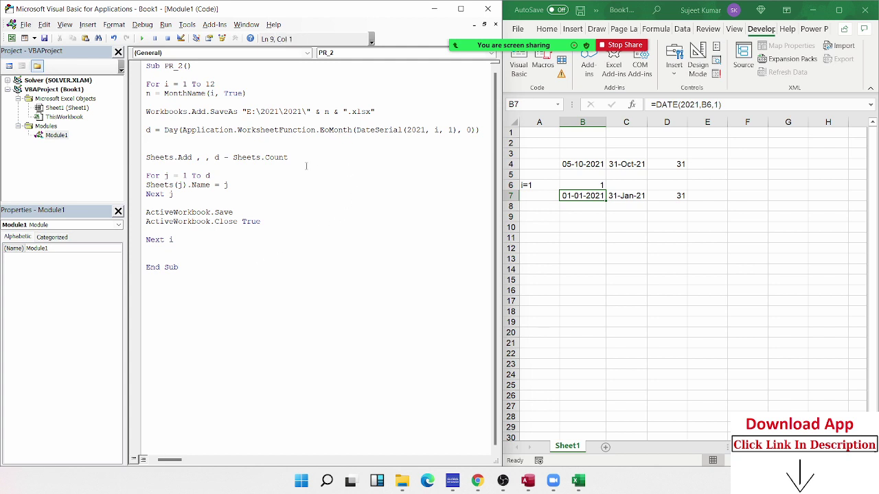